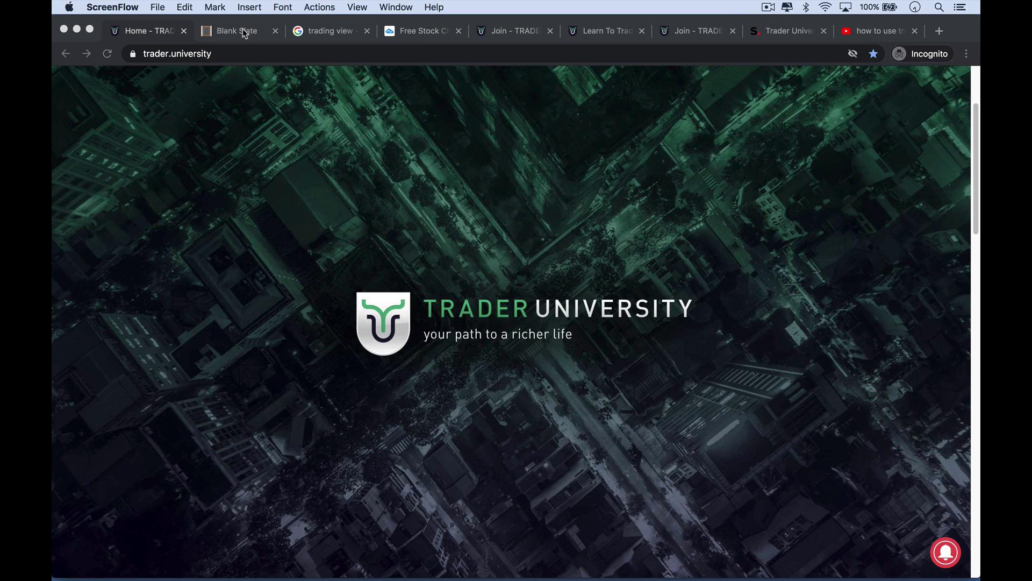
Step: Show the introductory notes page and the Google results for trading view, and bring up the TradingView home page
{"action": "left_click", "coordinate": [244, 33]}
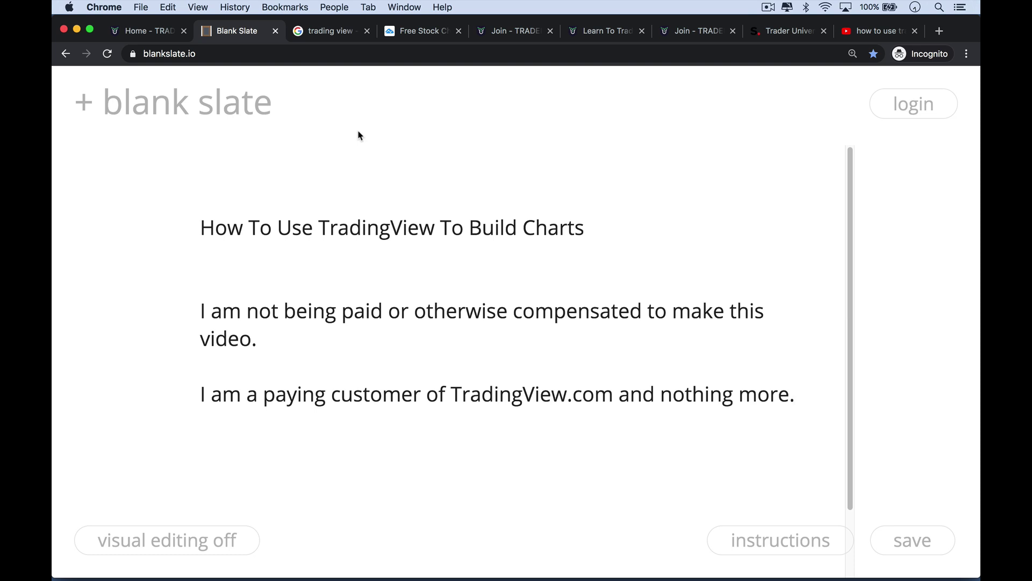
{"action": "left_click", "coordinate": [332, 32]}
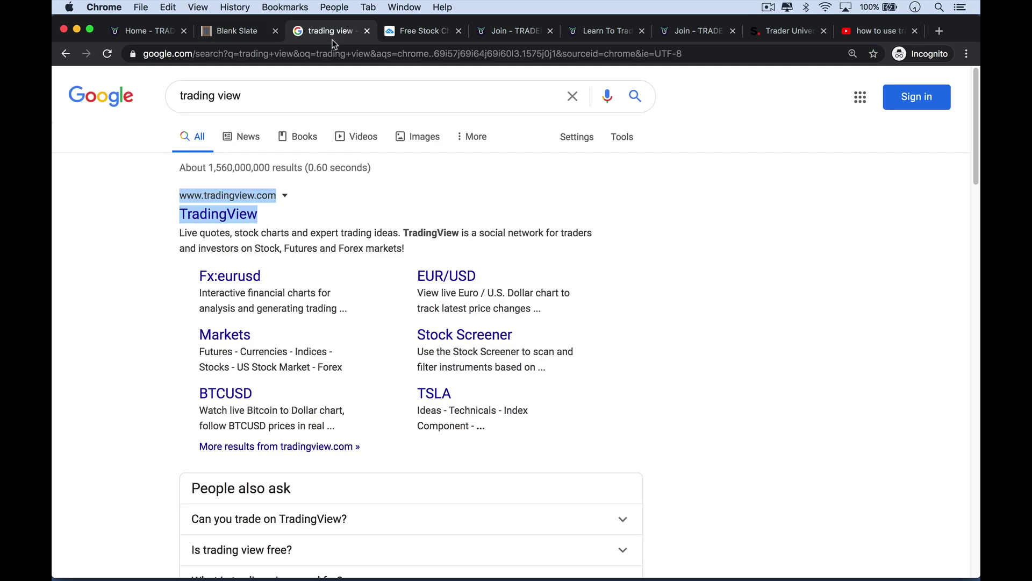
{"action": "left_click", "coordinate": [424, 192]}
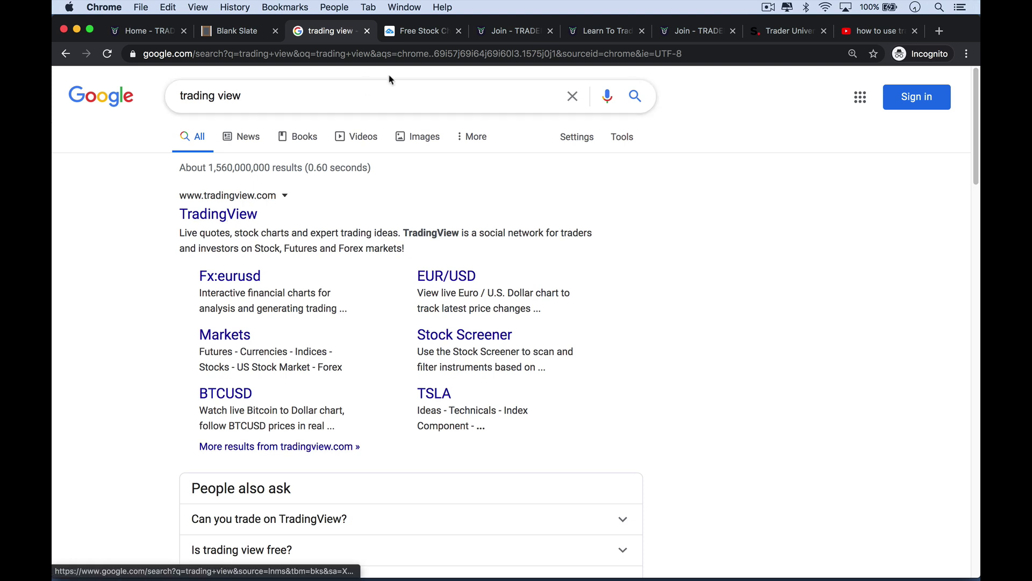
{"action": "left_click", "coordinate": [420, 31]}
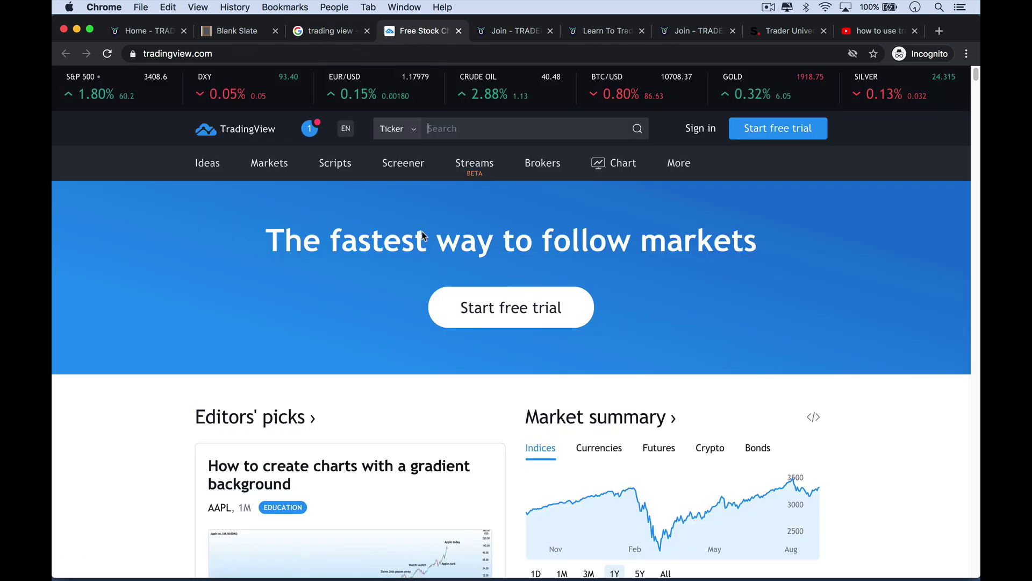
Step: Look up the ticker AAPL on TradingView and open its symbol page
{"action": "left_click", "coordinate": [463, 128]}
{"action": "type", "text": "AAP"}
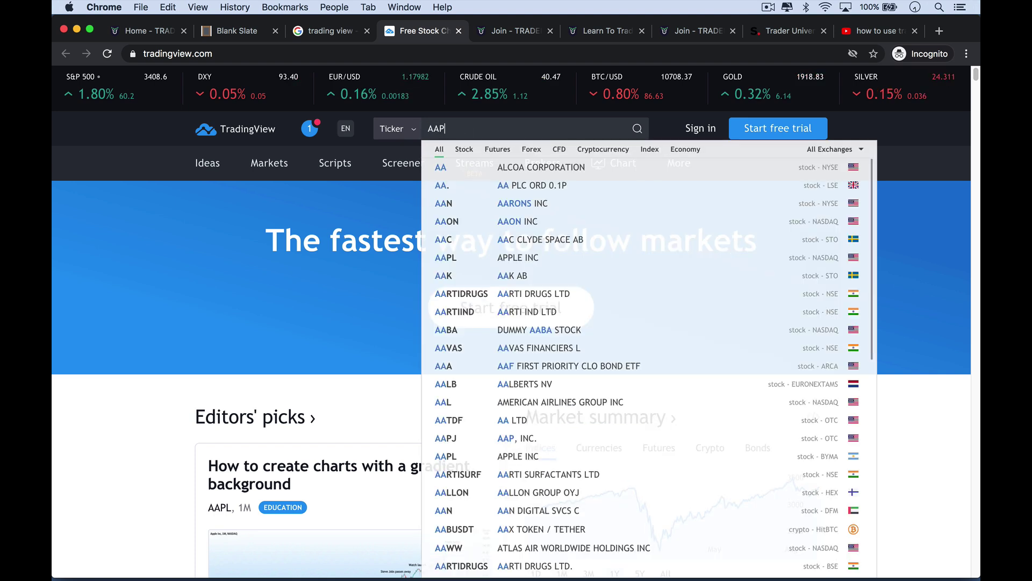
{"action": "type", "text": "L"}
{"action": "key", "text": "Return"}
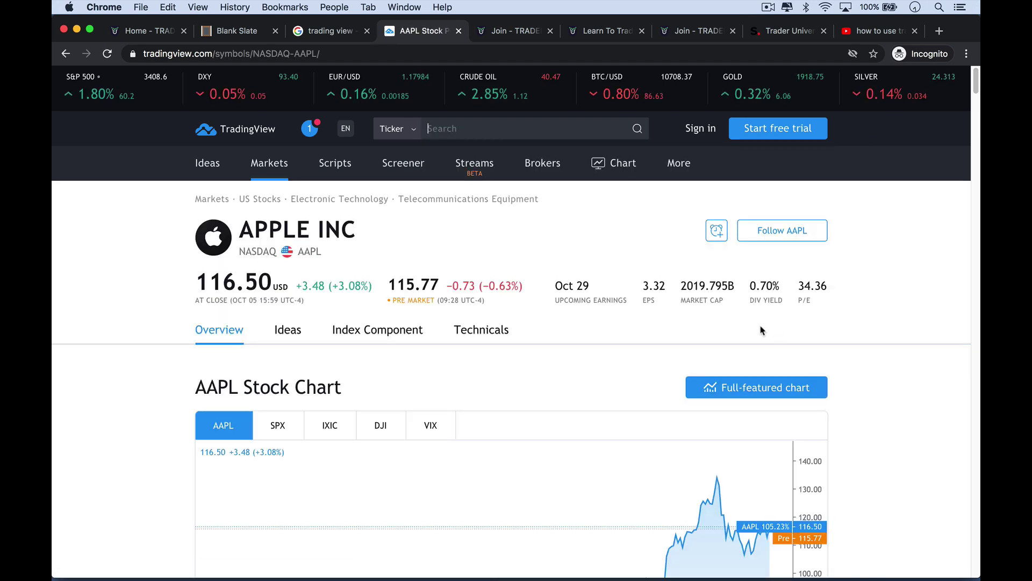
Step: Open the full-featured chart for AAPL and remove the volume indicator from it
{"action": "left_click", "coordinate": [758, 388]}
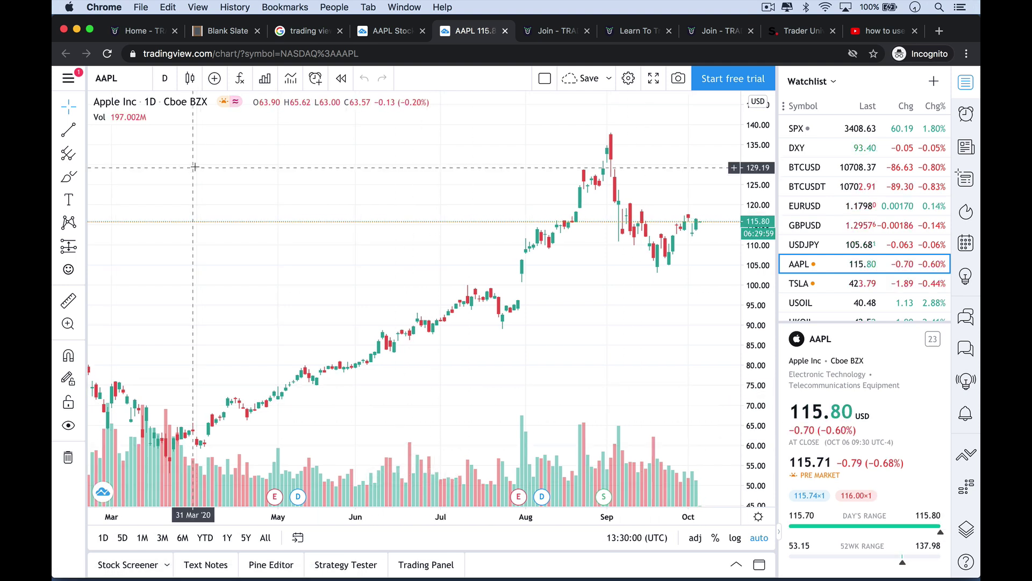
{"action": "mouse_move", "coordinate": [123, 123]}
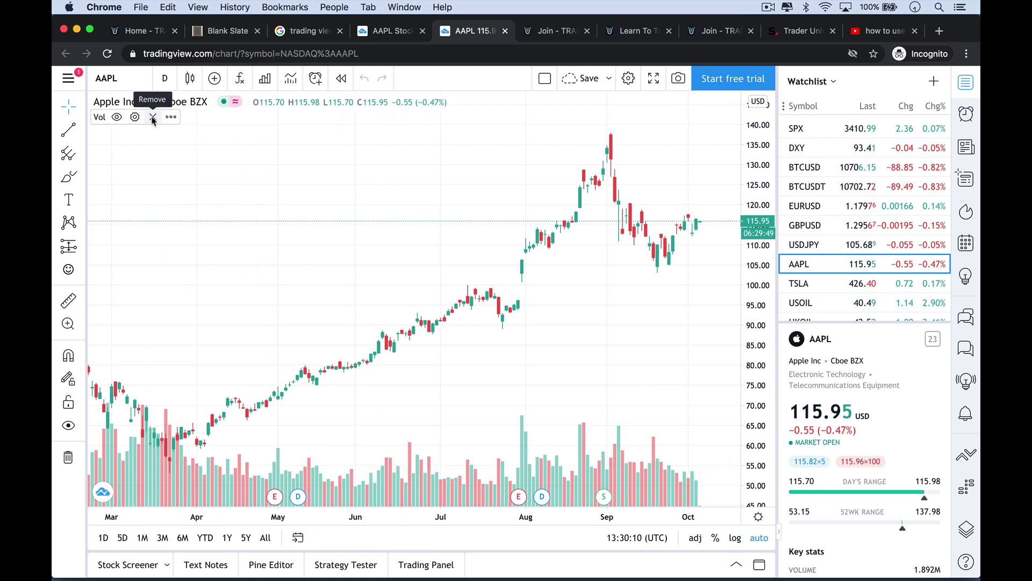
{"action": "left_click", "coordinate": [153, 117]}
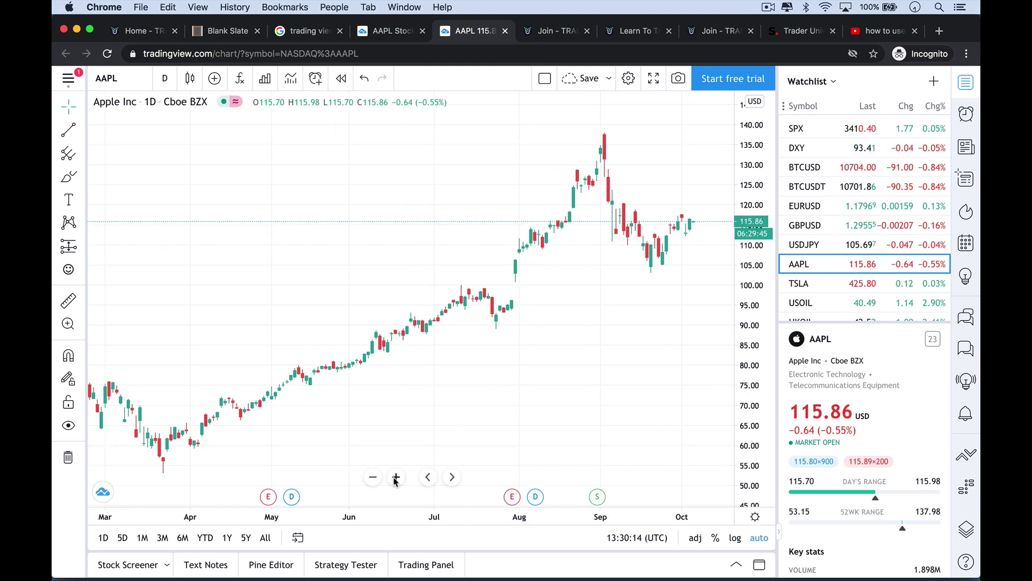
Step: Examine the AAPL daily candles at closer and wider zoom levels and shift the chart back to earlier dates
{"action": "left_click", "coordinate": [396, 477]}
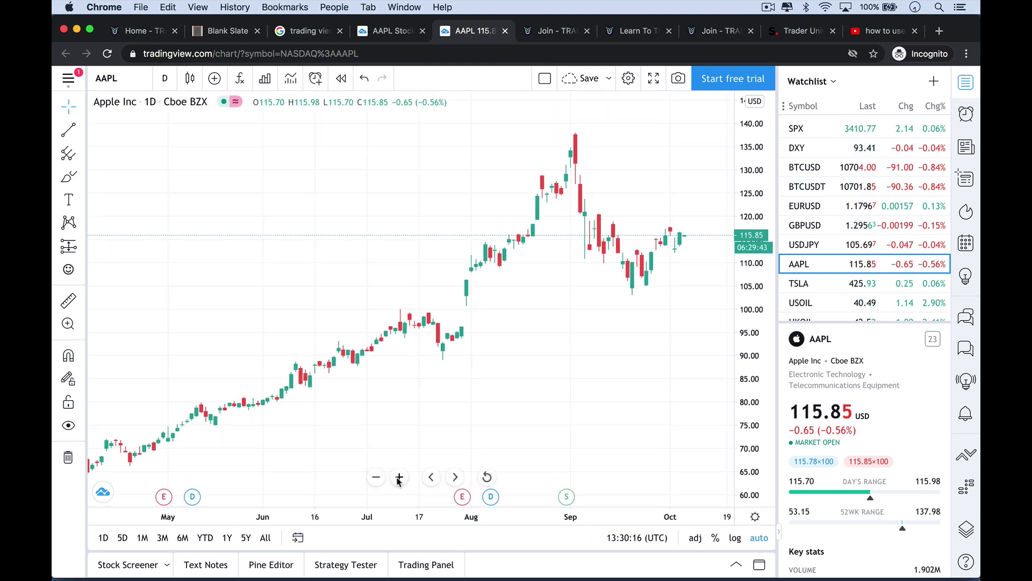
{"action": "left_click", "coordinate": [399, 477]}
{"action": "left_click", "coordinate": [399, 477]}
{"action": "left_click", "coordinate": [399, 477]}
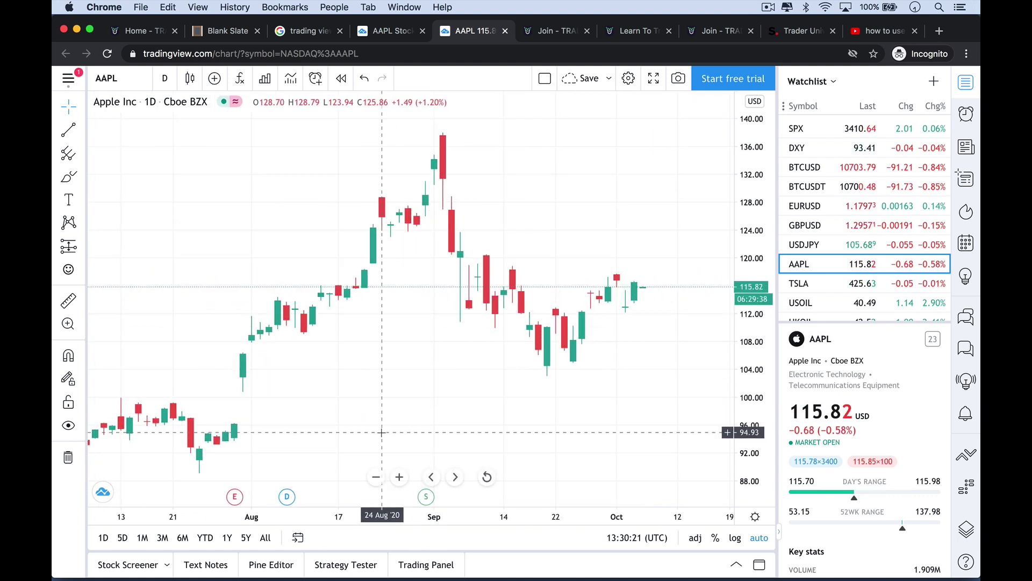
{"action": "left_click", "coordinate": [376, 477]}
{"action": "left_click", "coordinate": [375, 477]}
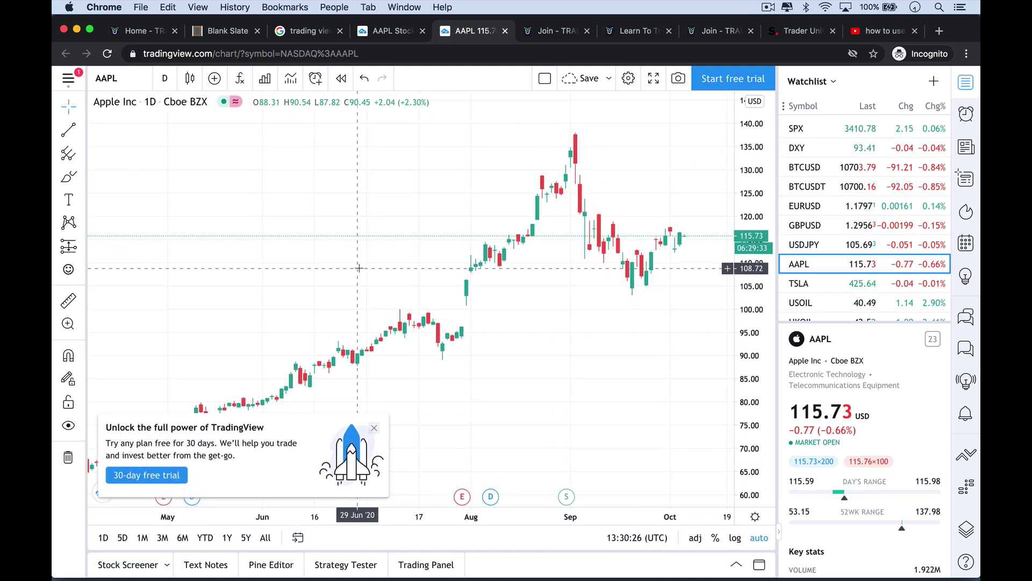
{"action": "left_click_drag", "start_coordinate": [377, 271], "coordinate": [427, 281]}
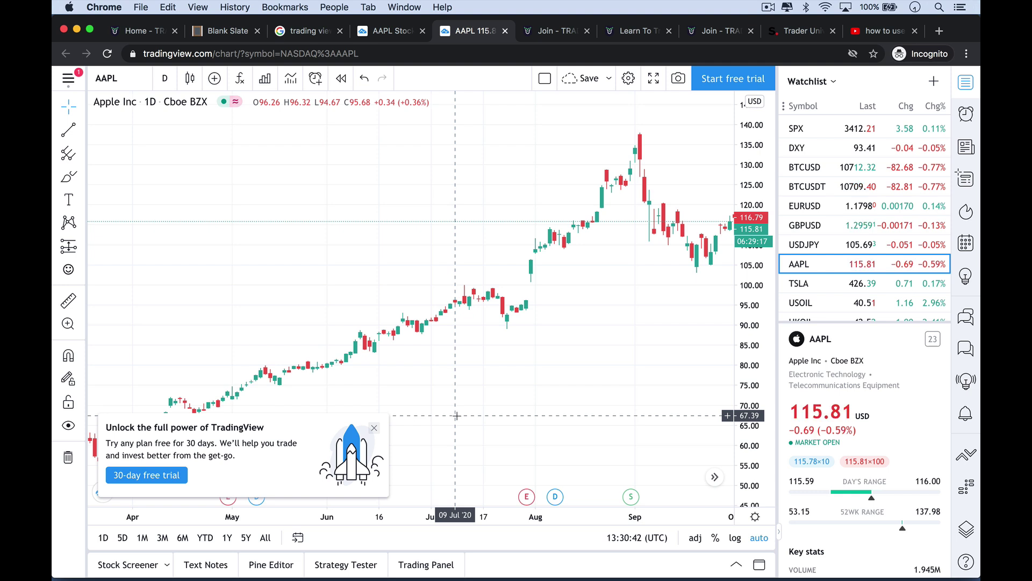
Step: Dismiss the free-trial offer and the ad-free plan pop-up while browsing the AAPL chart's earlier and recent dates
{"action": "left_click", "coordinate": [374, 430]}
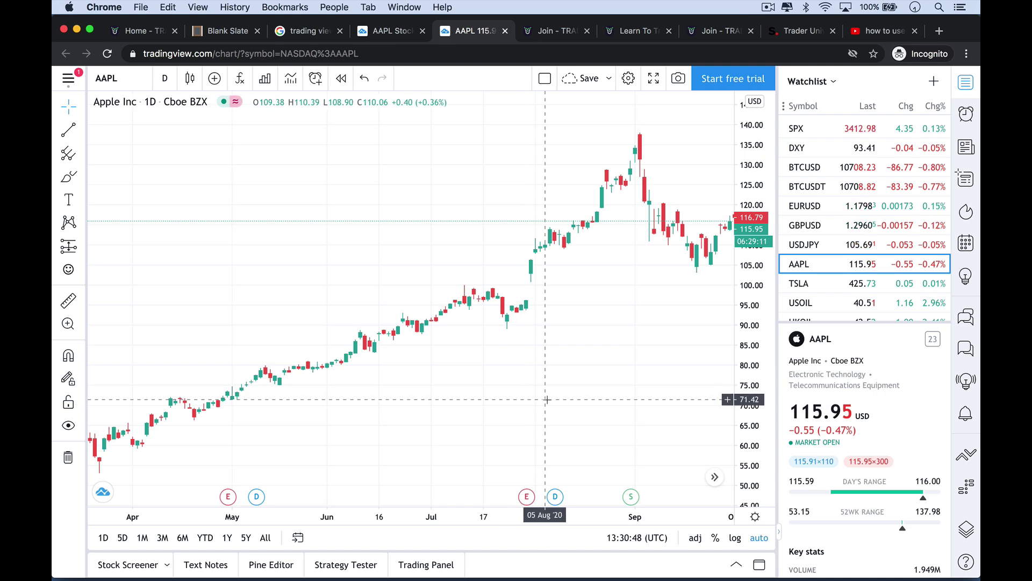
{"action": "left_click_drag", "start_coordinate": [569, 357], "coordinate": [470, 376]}
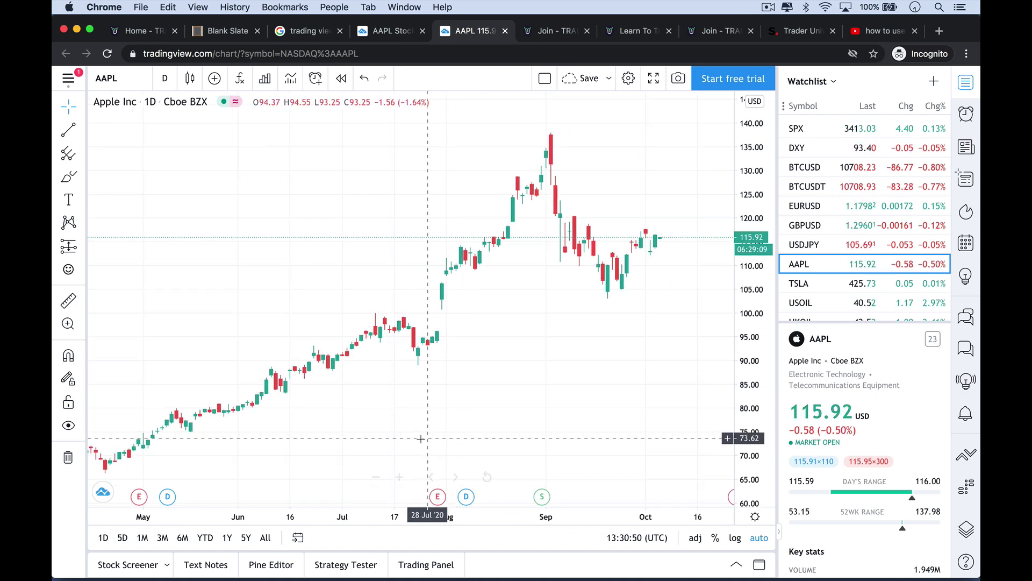
{"action": "left_click", "coordinate": [399, 477]}
{"action": "left_click_drag", "start_coordinate": [242, 290], "coordinate": [377, 273]}
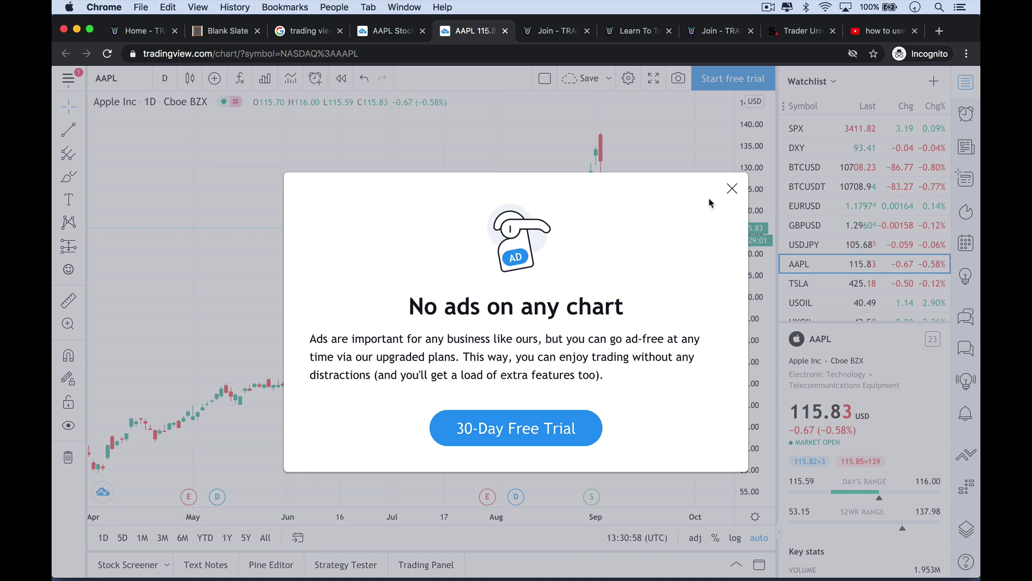
{"action": "left_click", "coordinate": [733, 188]}
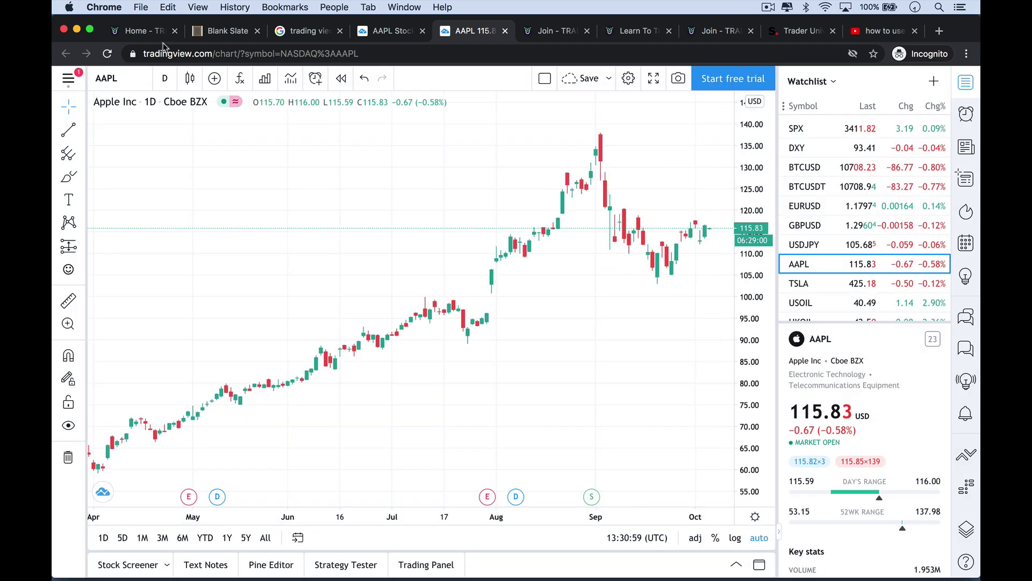
Step: Set the AAPL chart's interval to 1 week and change the charted symbol to SNAP
{"action": "left_click", "coordinate": [165, 80]}
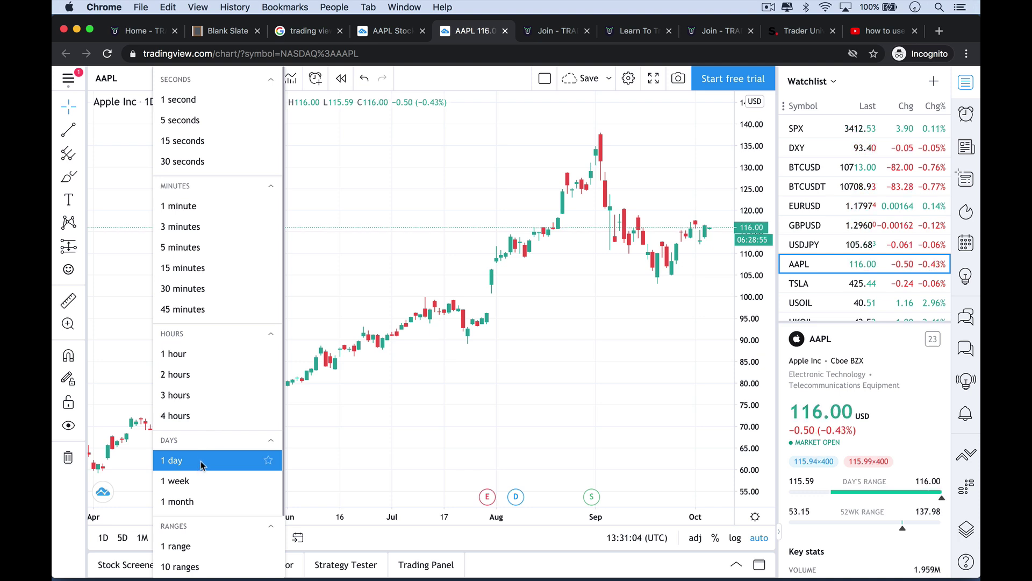
{"action": "left_click", "coordinate": [204, 480]}
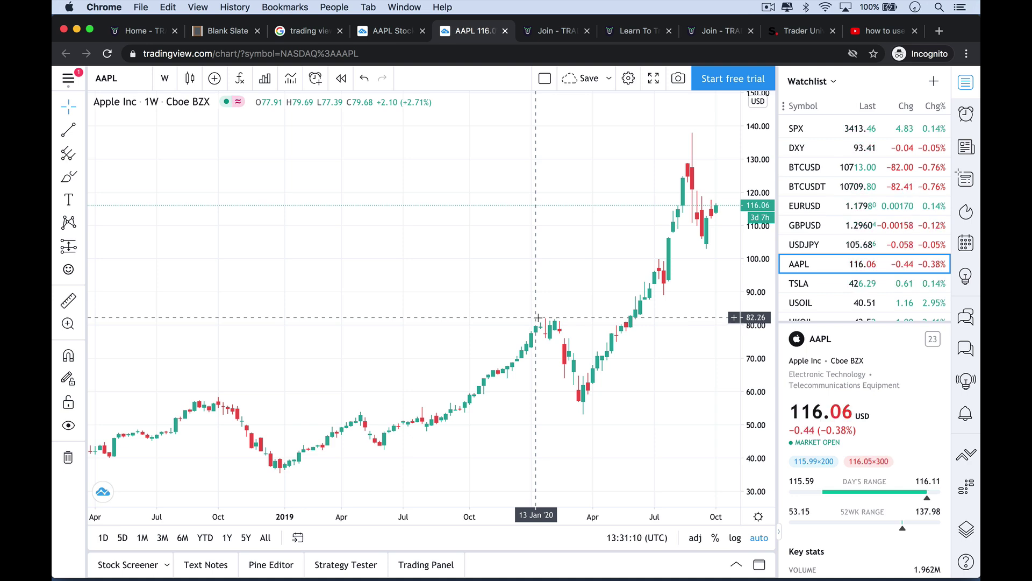
{"action": "type", "text": "SNA"}
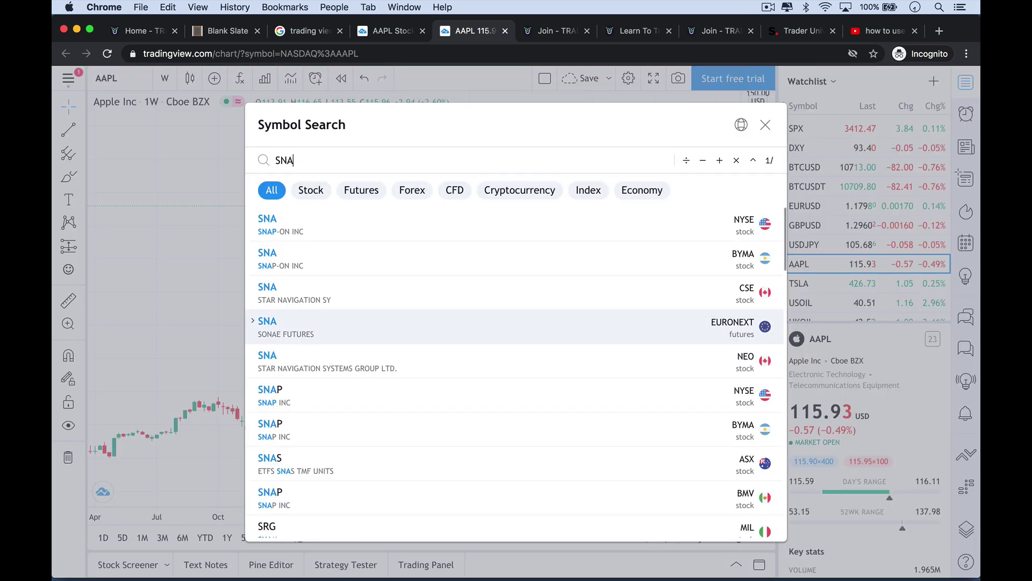
{"action": "type", "text": "P"}
{"action": "key", "text": "Return"}
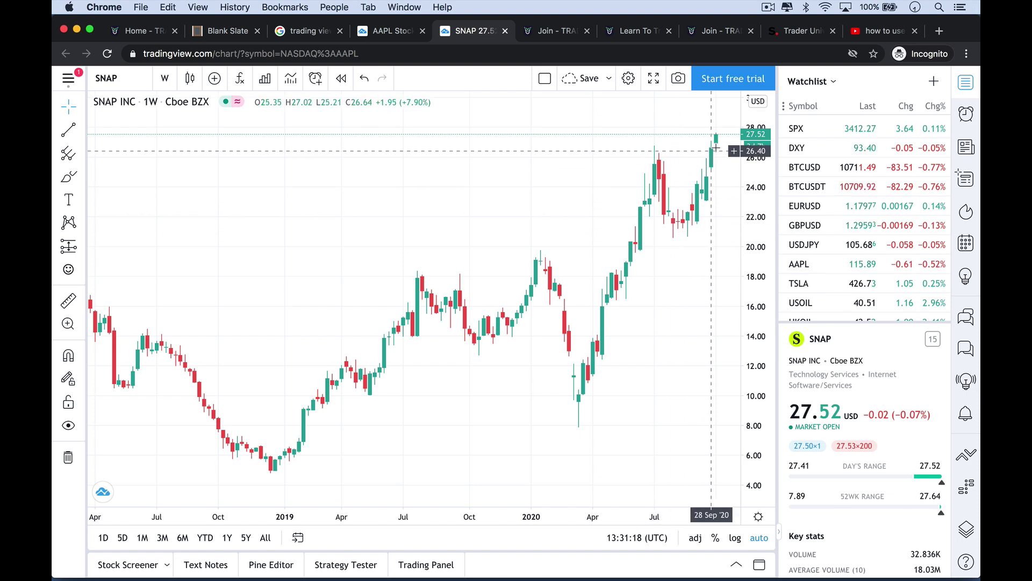
Step: Show the SNAP chart with a 1 month interval and set it to 1 day
{"action": "left_click", "coordinate": [165, 79]}
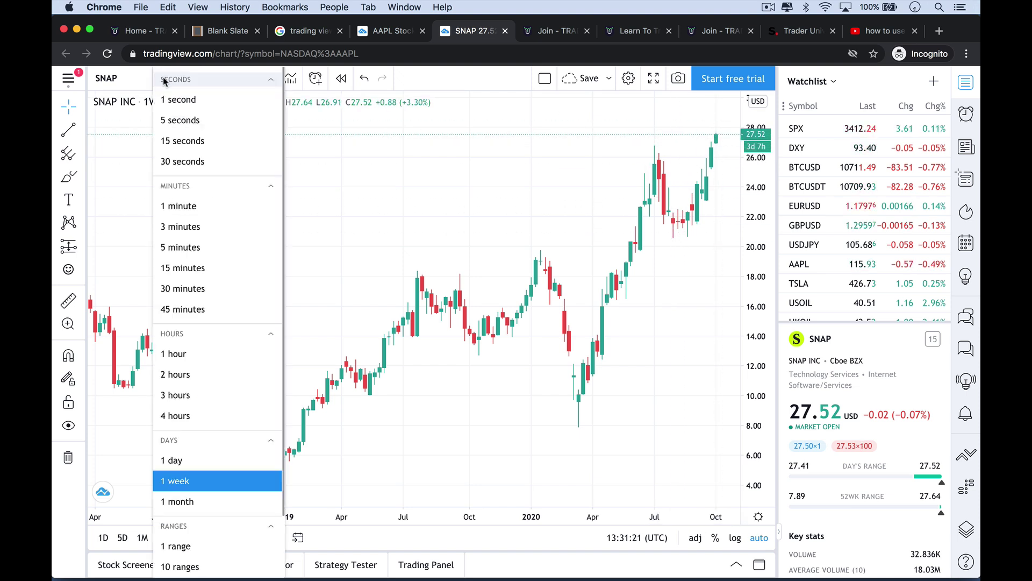
{"action": "left_click", "coordinate": [213, 502]}
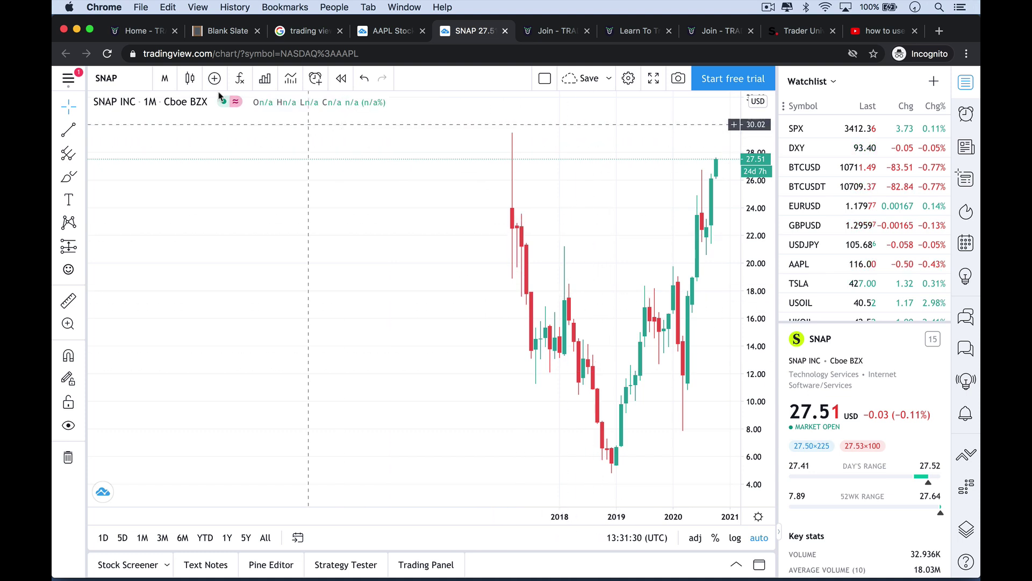
{"action": "left_click", "coordinate": [165, 78]}
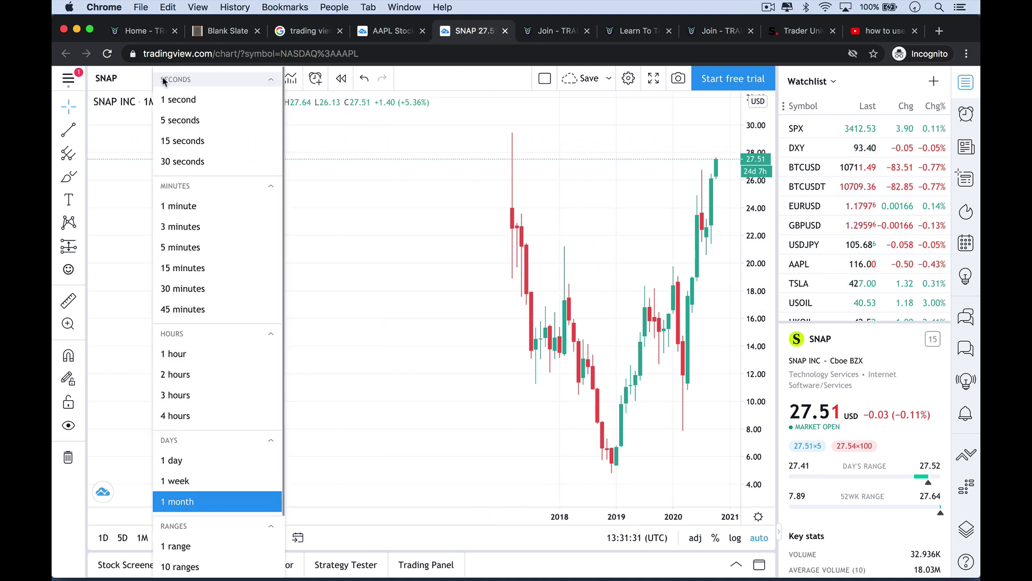
{"action": "left_click", "coordinate": [218, 461]}
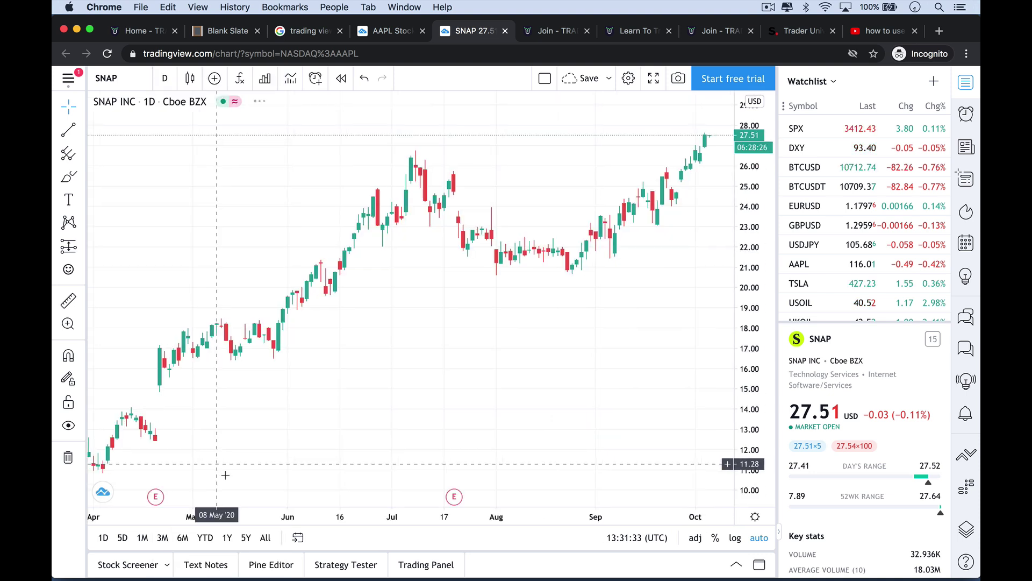
Step: View SNAP's intraday prices with a 15 minutes interval and return the chart to 1 day
{"action": "left_click", "coordinate": [164, 78]}
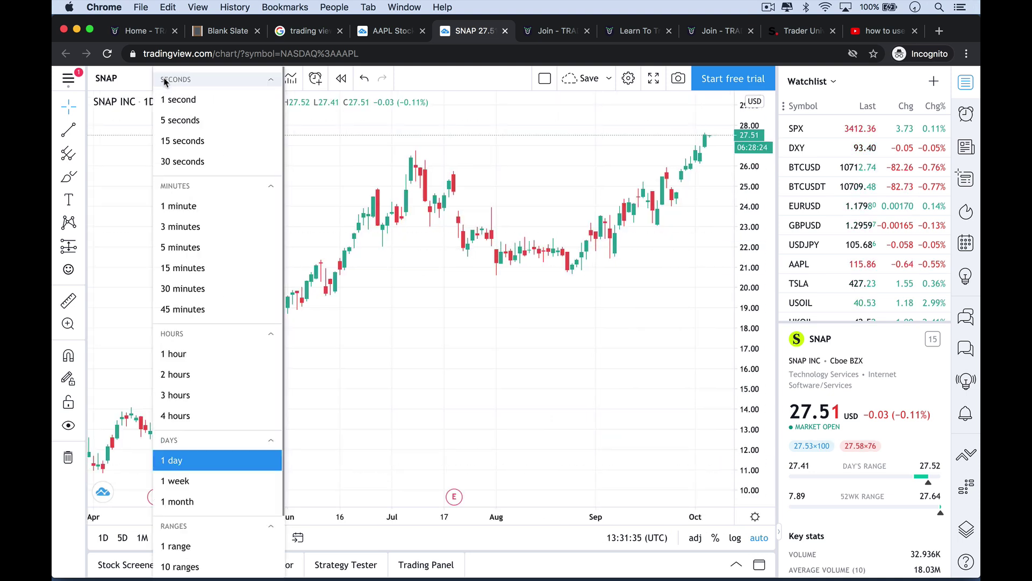
{"action": "left_click", "coordinate": [204, 268]}
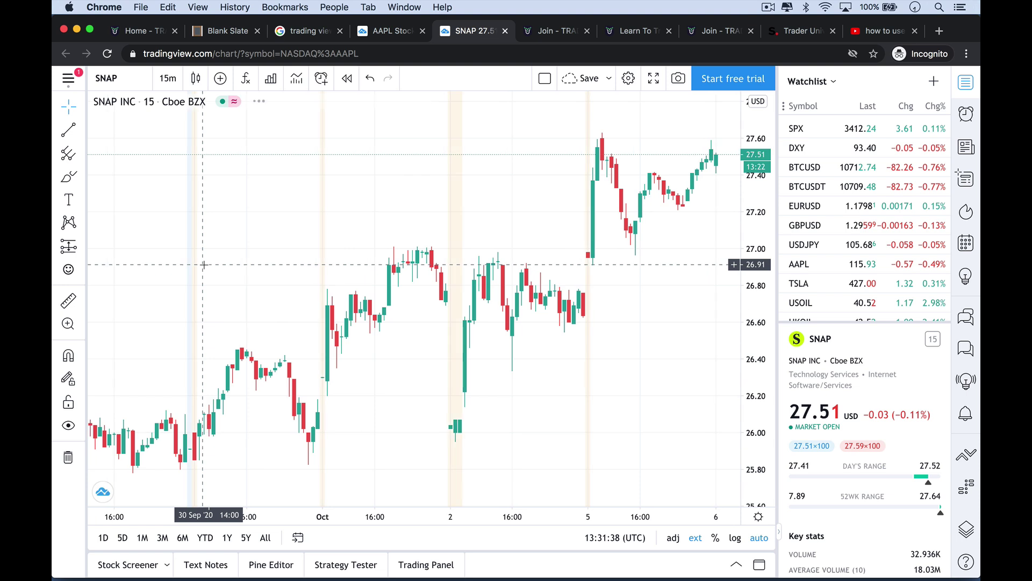
{"action": "left_click", "coordinate": [168, 78]}
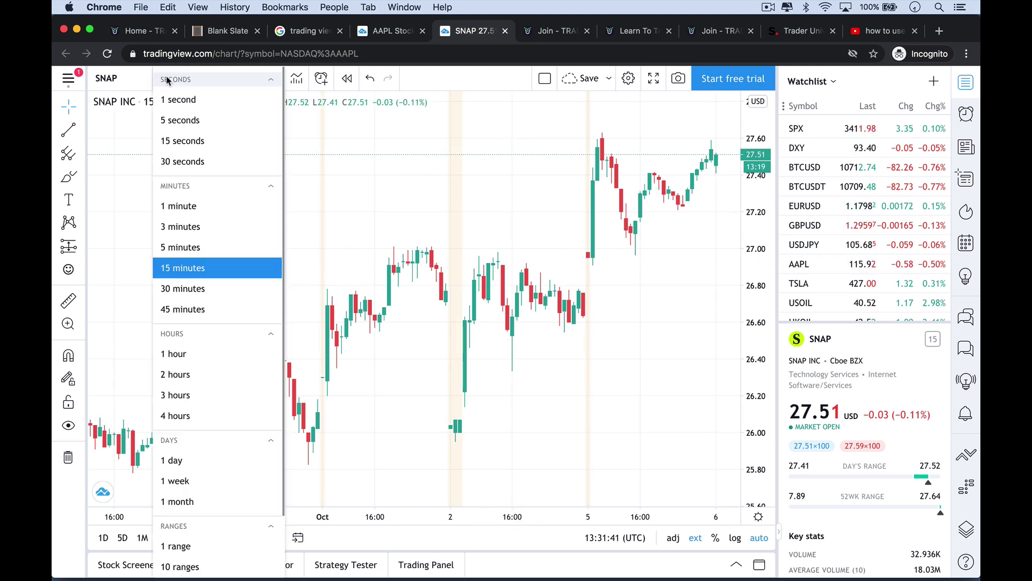
{"action": "left_click", "coordinate": [203, 459]}
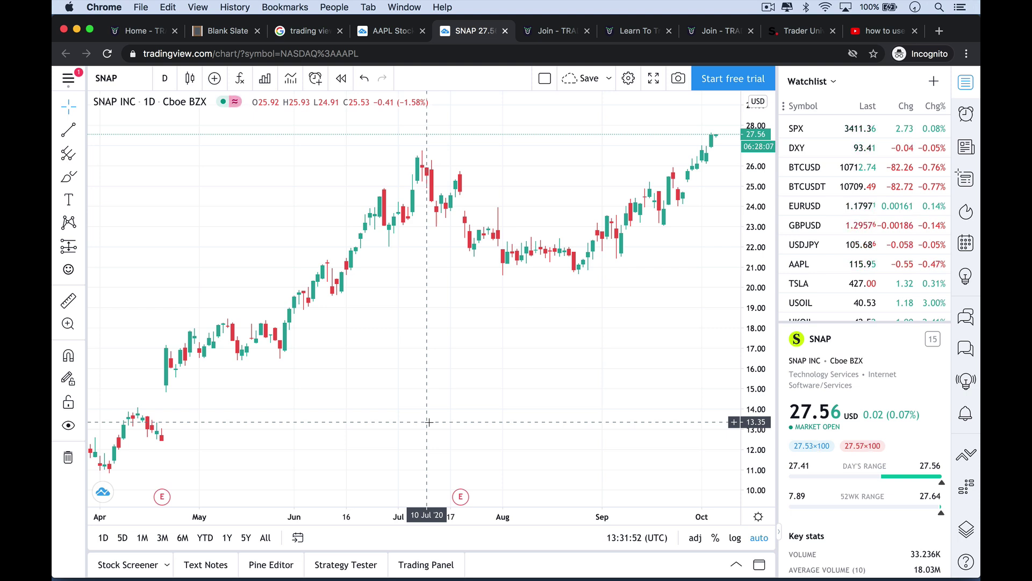
Step: Find General Motors by company name and chart its NYSE stock GM, and change the symbol to MSFT
{"action": "type", "text": "GE"}
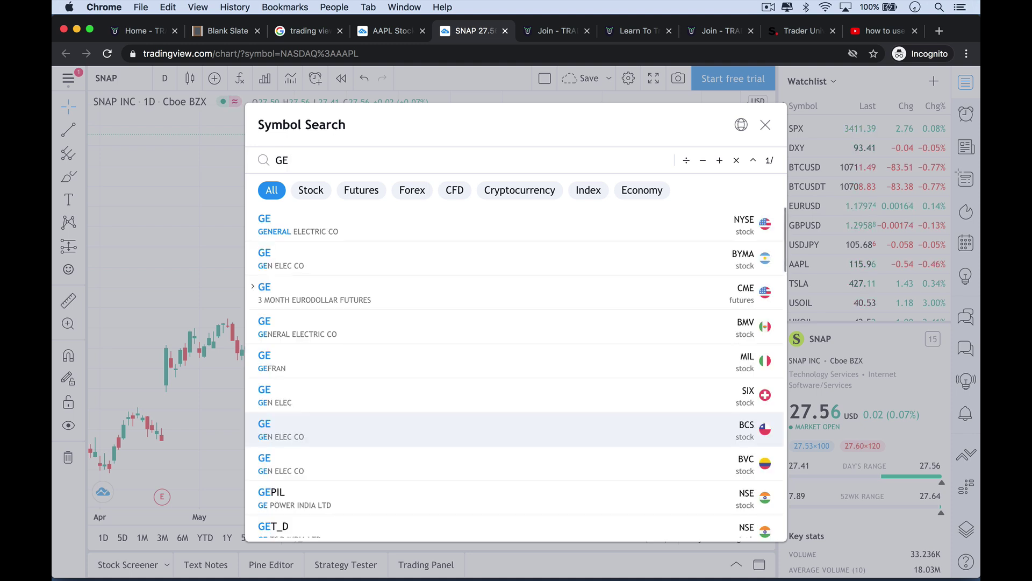
{"action": "type", "text": "NERAL MOTO"}
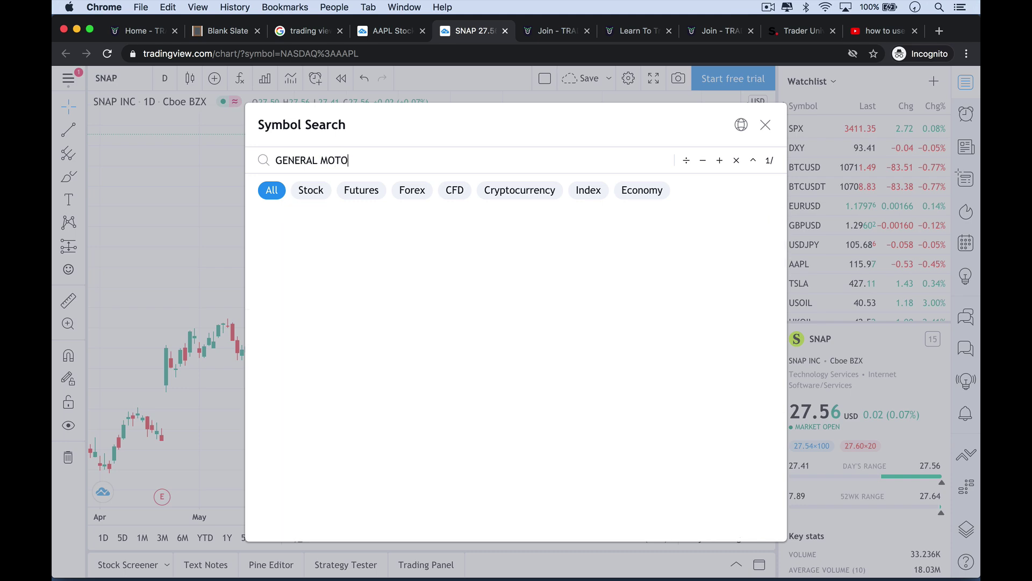
{"action": "type", "text": "RS"}
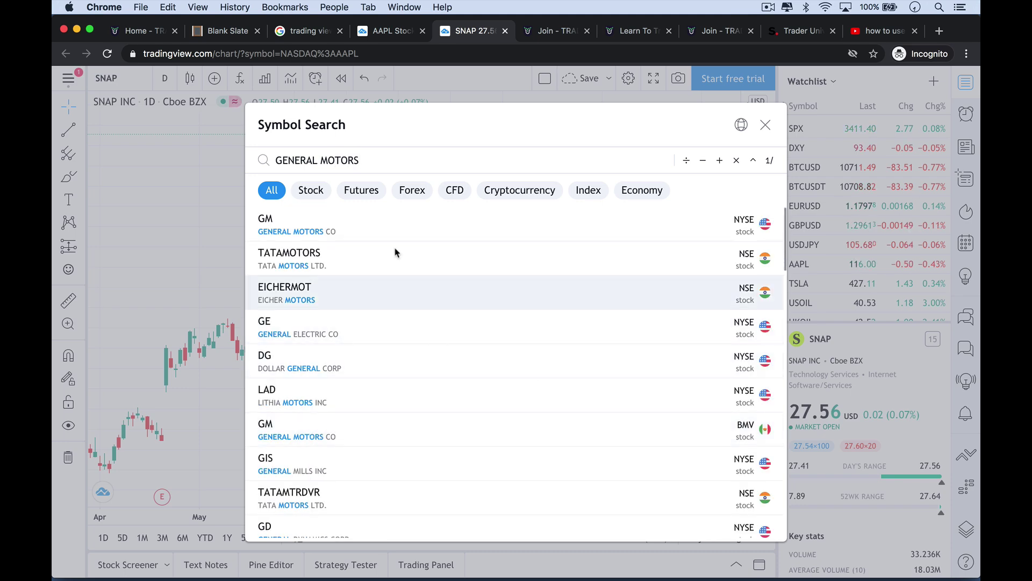
{"action": "left_click", "coordinate": [335, 228]}
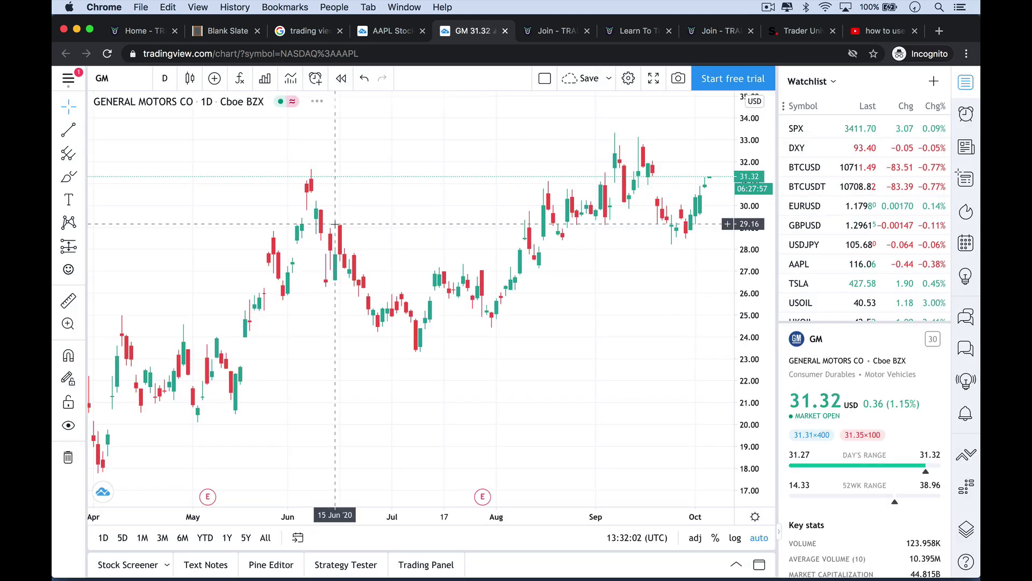
{"action": "type", "text": "MSFT"}
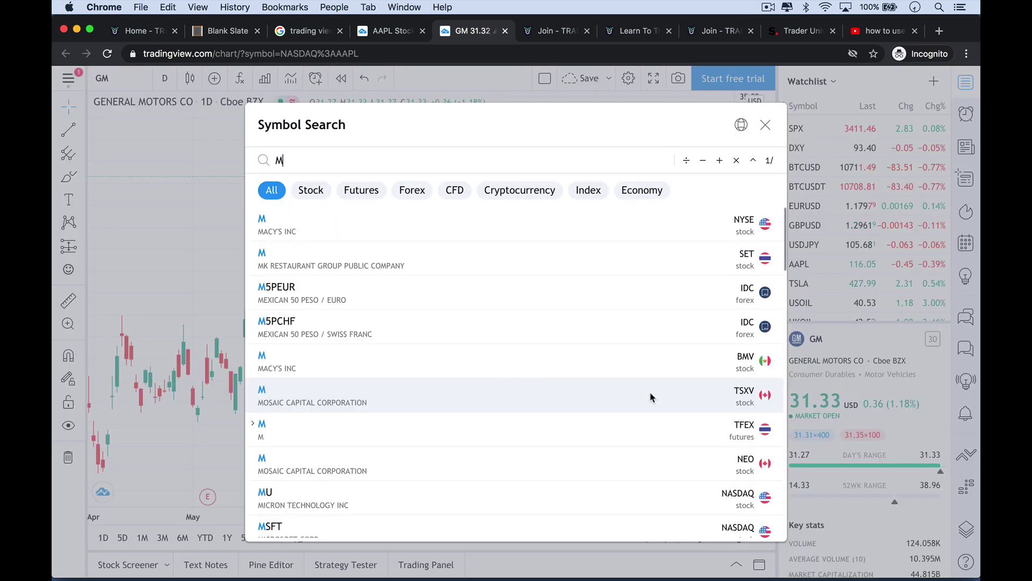
{"action": "key", "text": "Return"}
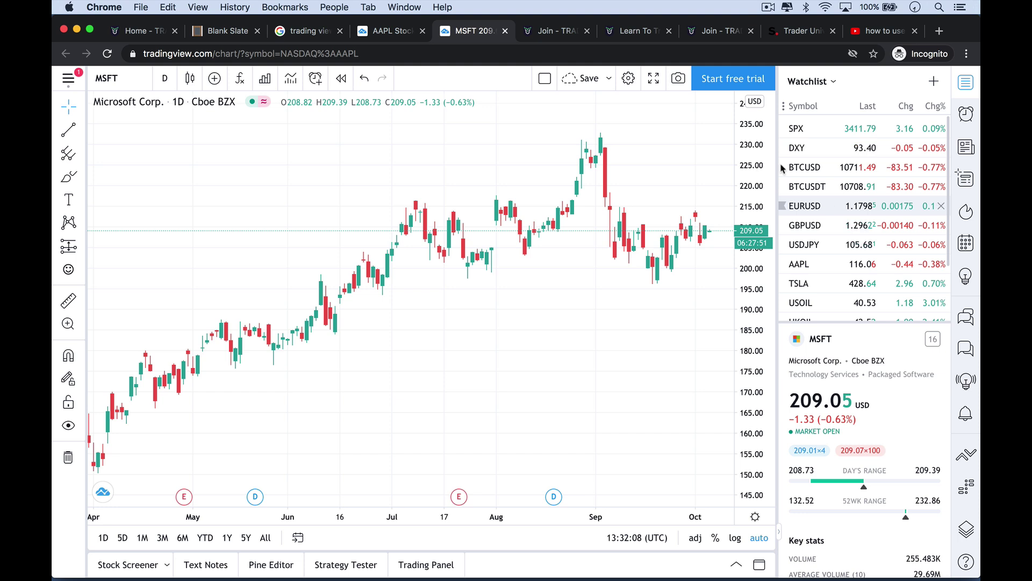
Step: In the chart settings for MSFT, turn off the Last Price Line and the Pre/Post Market Price Line
{"action": "left_click", "coordinate": [629, 79]}
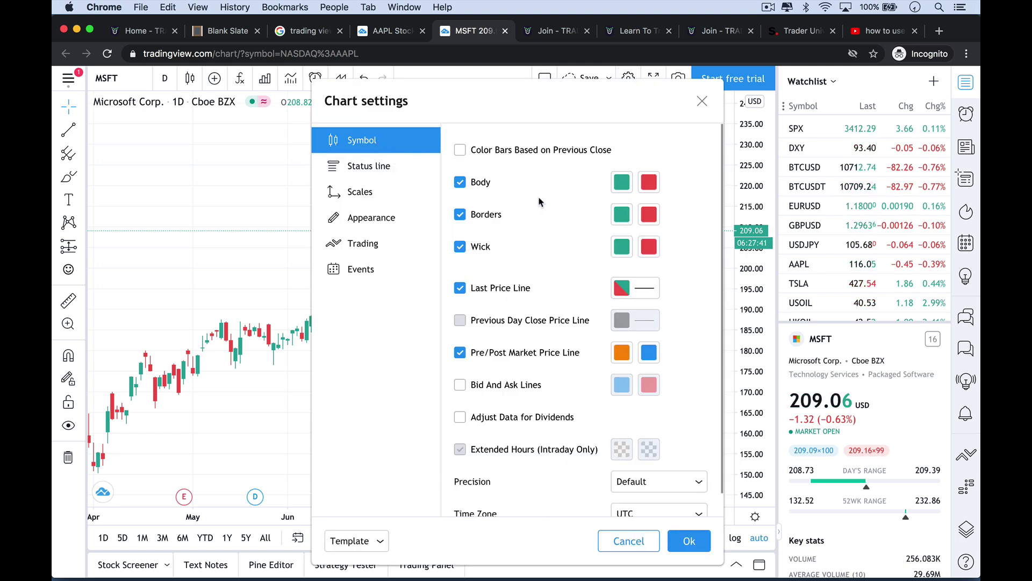
{"action": "left_click", "coordinate": [460, 288]}
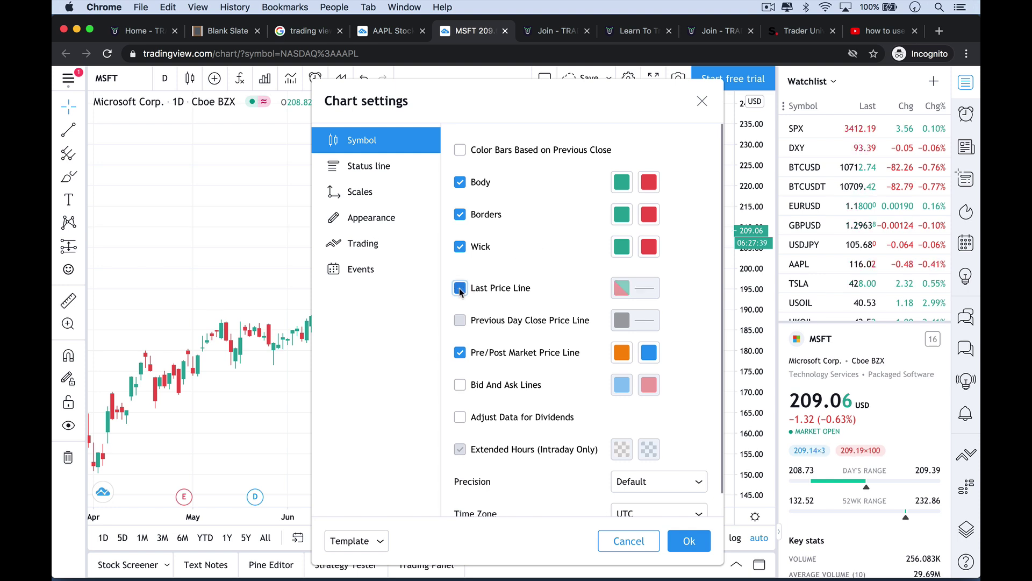
{"action": "left_click", "coordinate": [460, 354]}
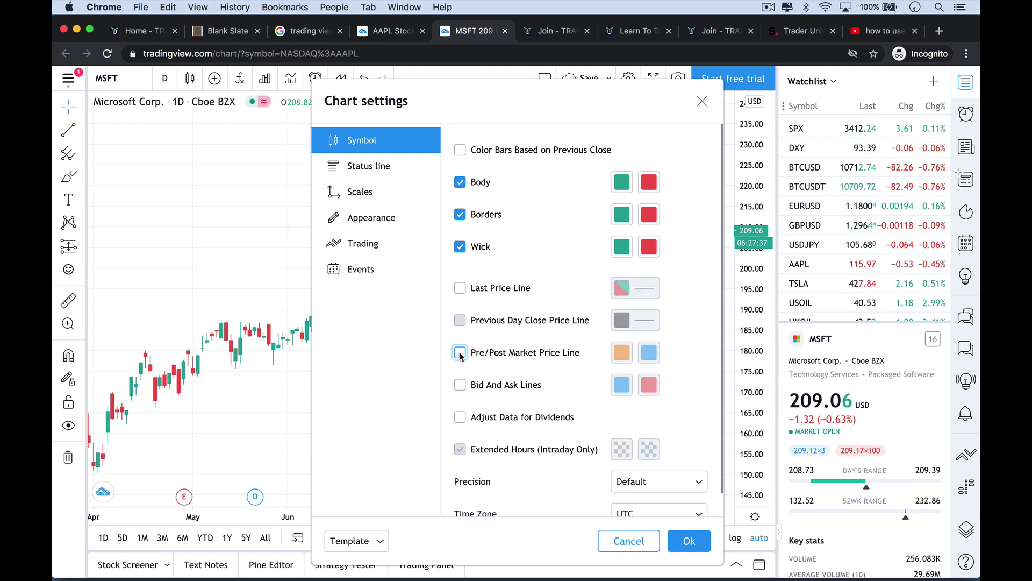
Step: Review the status line options and turn off Countdown To Bar Close in the scale settings
{"action": "left_click", "coordinate": [361, 167]}
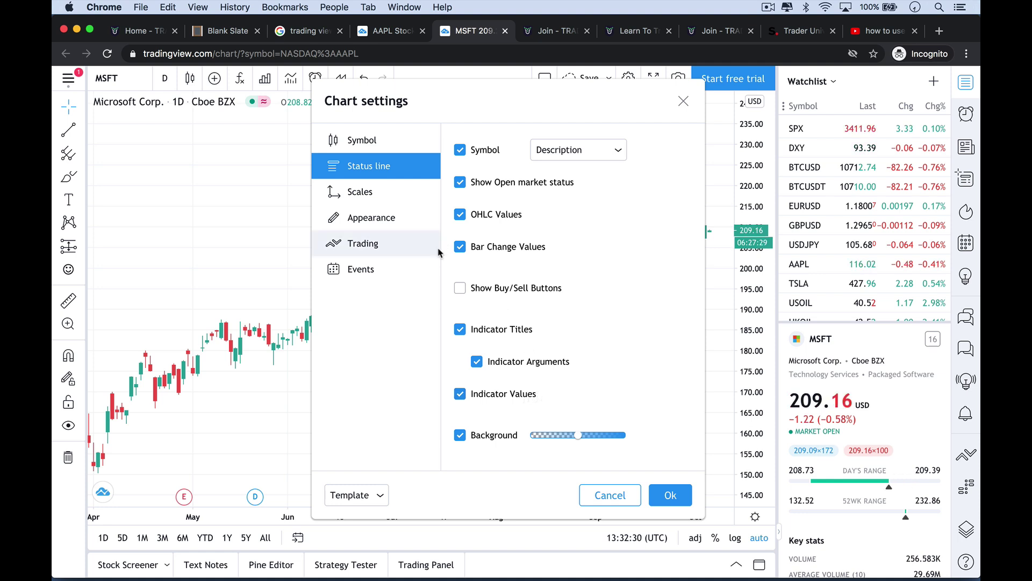
{"action": "left_click", "coordinate": [364, 193]}
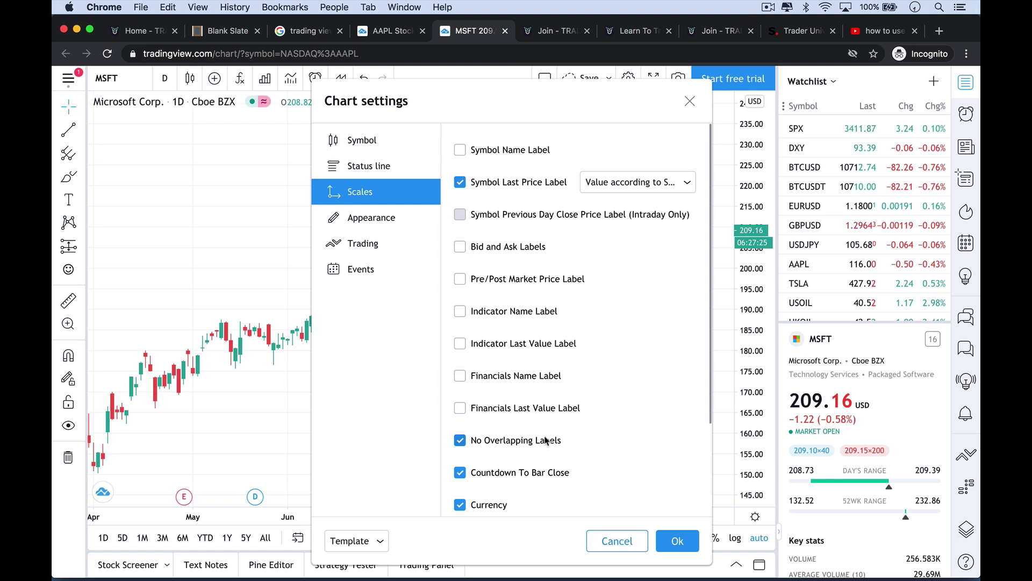
{"action": "left_click", "coordinate": [462, 475]}
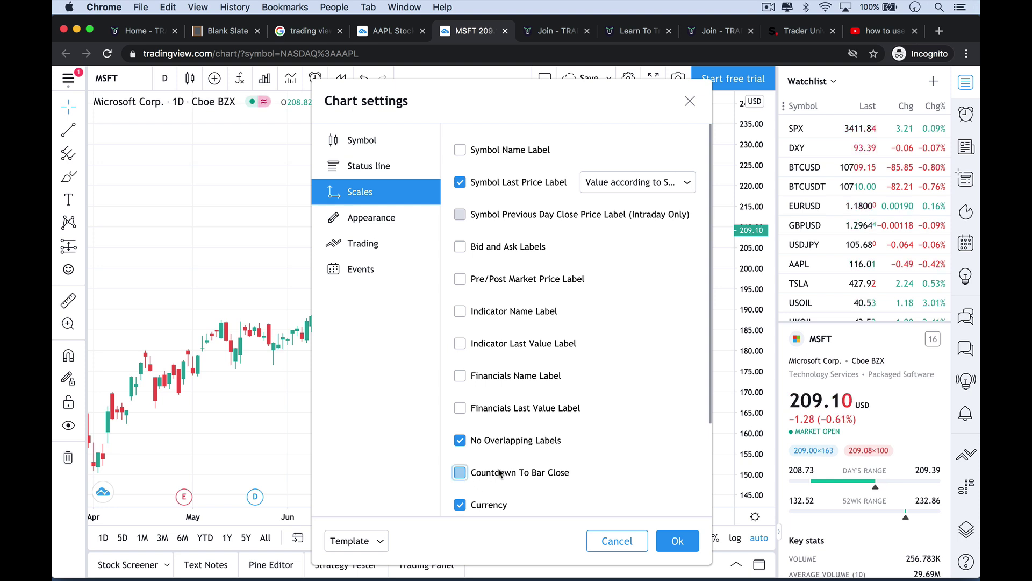
{"action": "scroll", "coordinate": [554, 457], "scroll_direction": "down", "scroll_amount": 5}
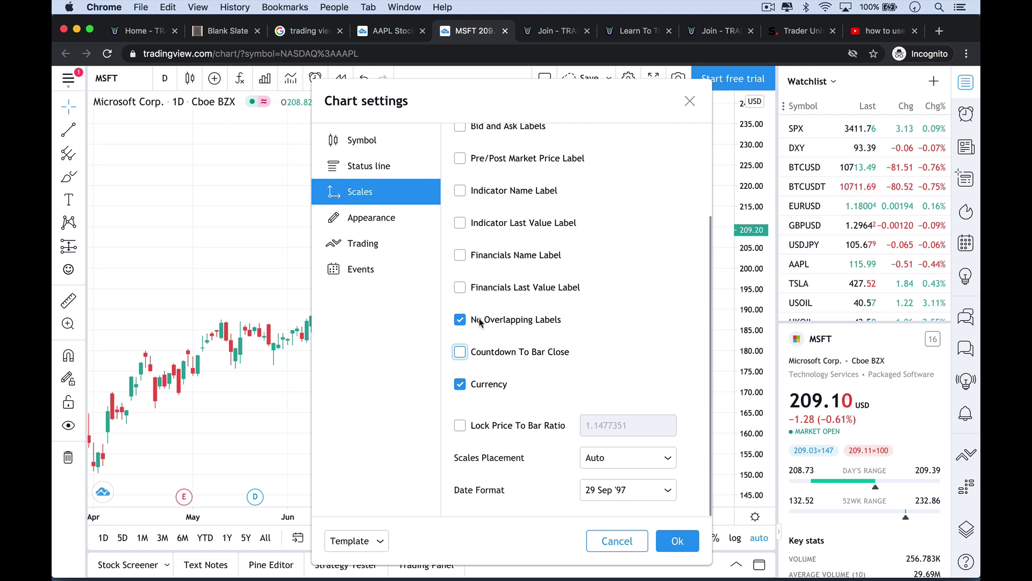
{"action": "left_click", "coordinate": [464, 356]}
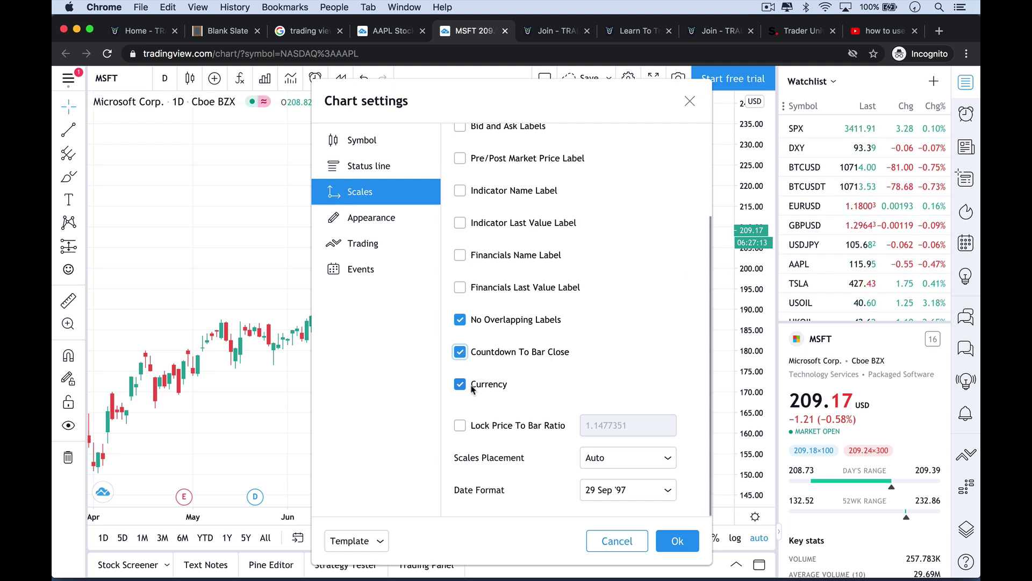
{"action": "left_click", "coordinate": [460, 352]}
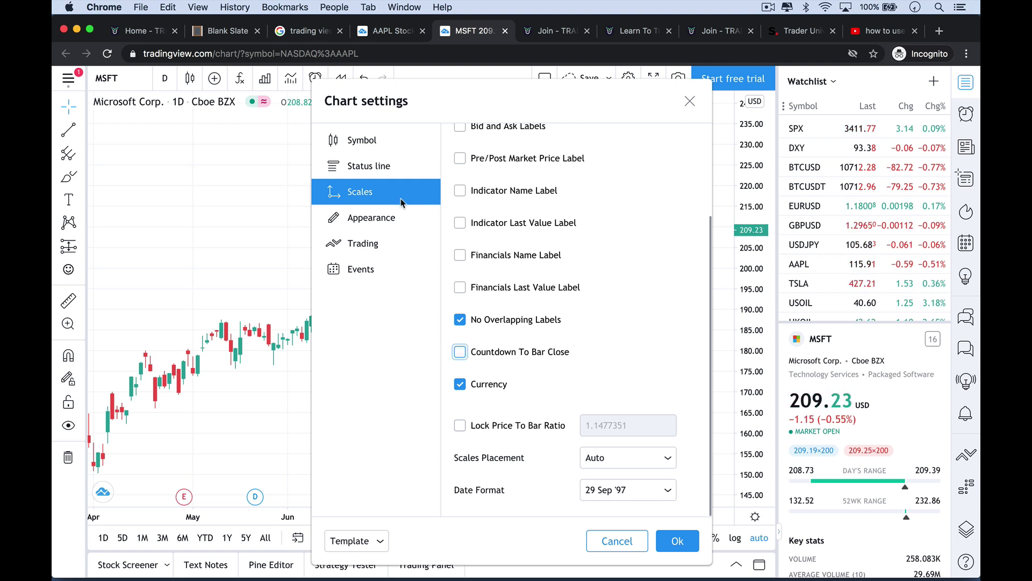
Step: Review the appearance options and disable the trading display options for positions, orders, executions, Extend Lines Left and both DOM price settings
{"action": "left_click", "coordinate": [369, 223]}
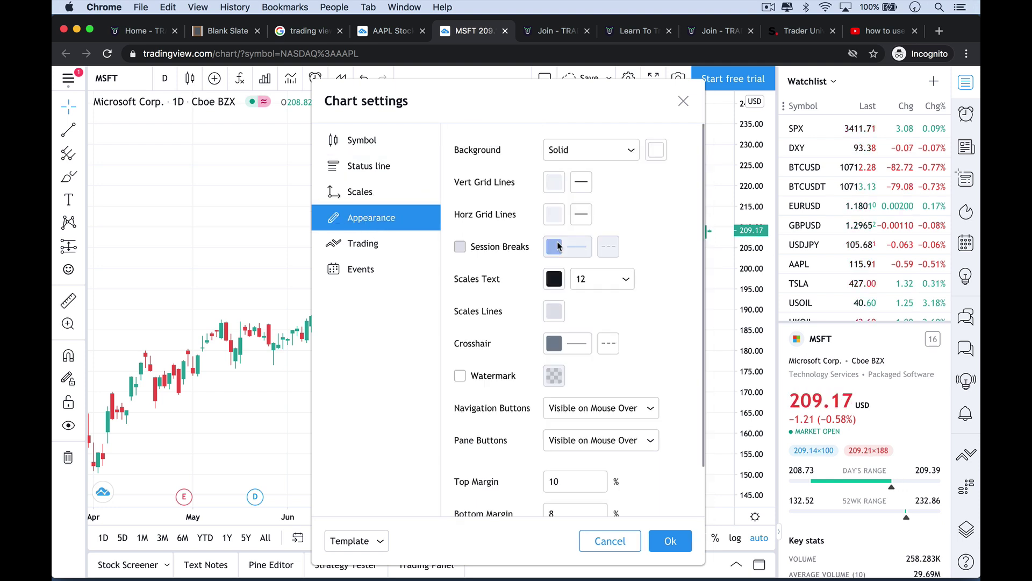
{"action": "scroll", "coordinate": [544, 269], "scroll_direction": "down", "scroll_amount": 2}
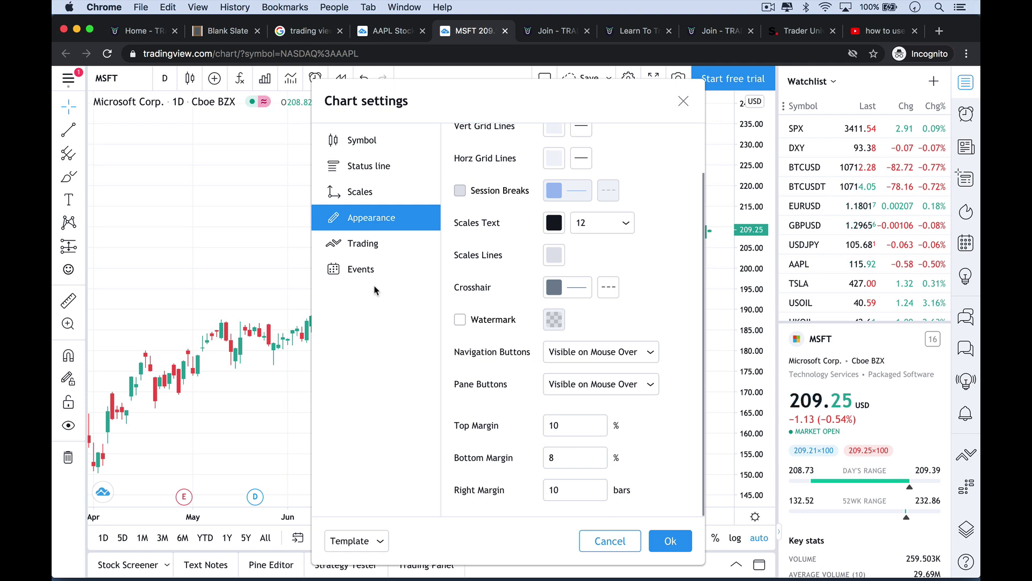
{"action": "left_click", "coordinate": [352, 245]}
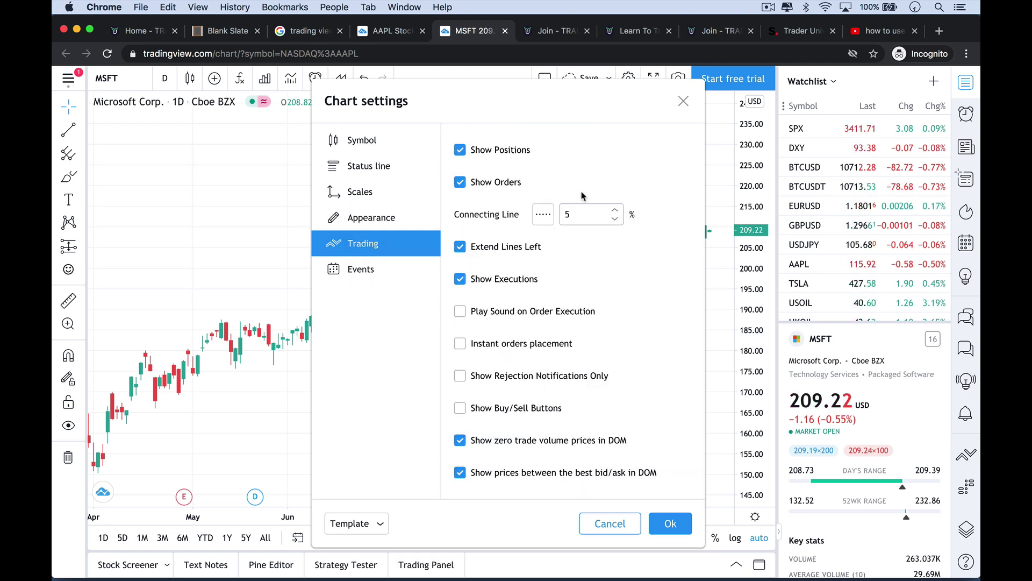
{"action": "left_click", "coordinate": [461, 150]}
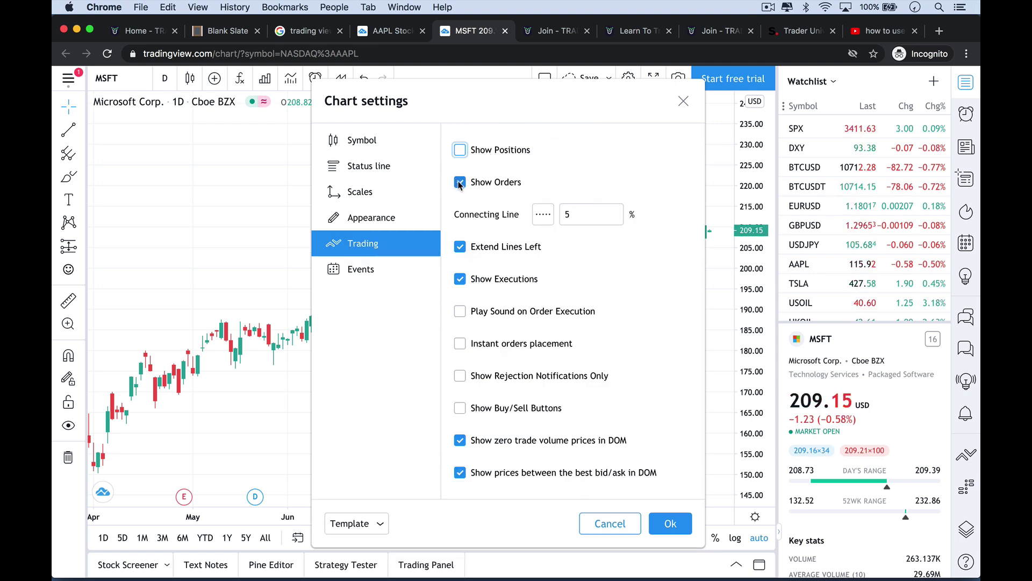
{"action": "left_click", "coordinate": [460, 182]}
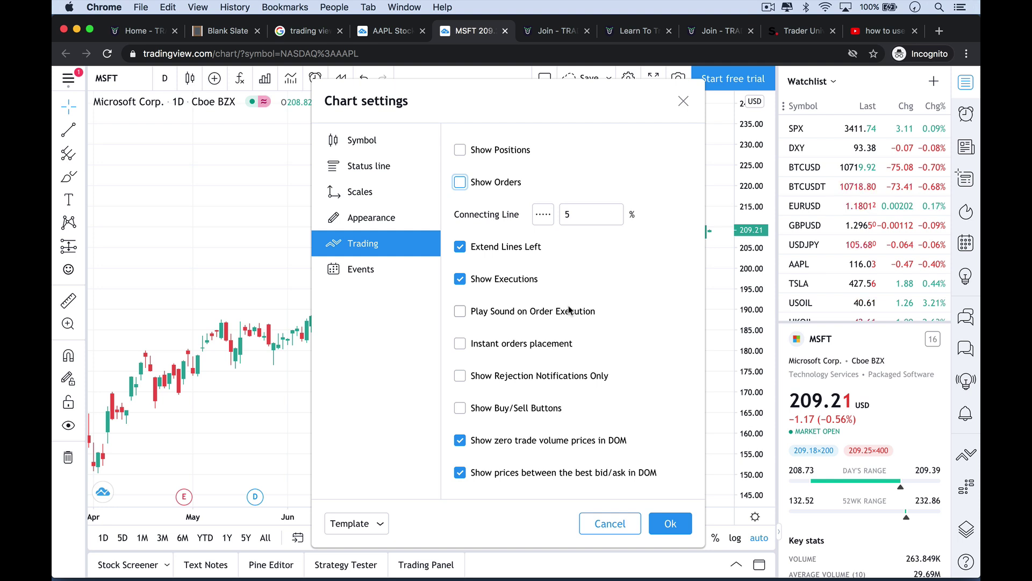
{"action": "left_click", "coordinate": [461, 445]}
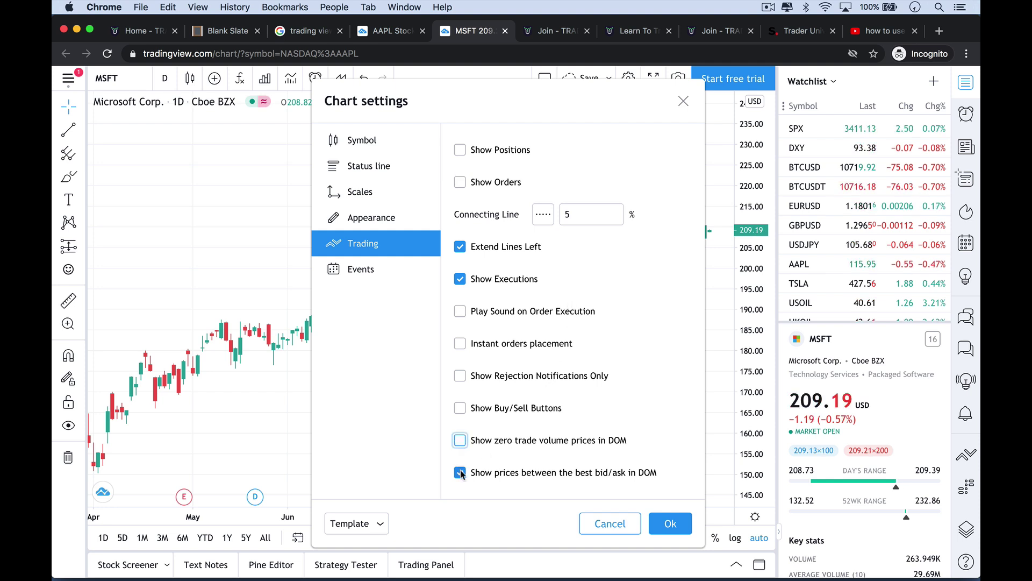
{"action": "left_click", "coordinate": [472, 279]}
{"action": "left_click", "coordinate": [460, 246]}
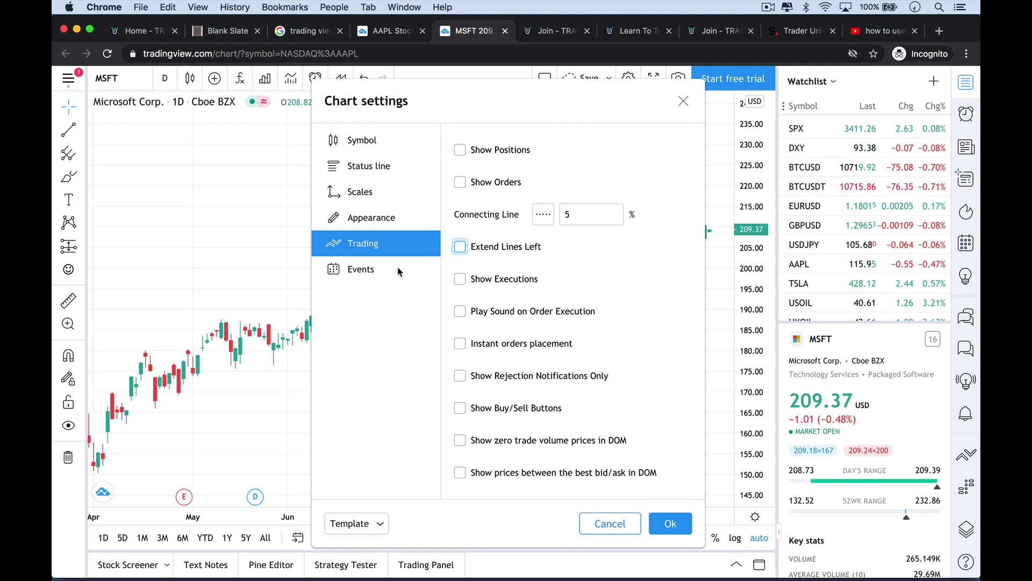
Step: Hide splits and dividends on the chart in the event settings and apply the chart settings
{"action": "left_click", "coordinate": [372, 270]}
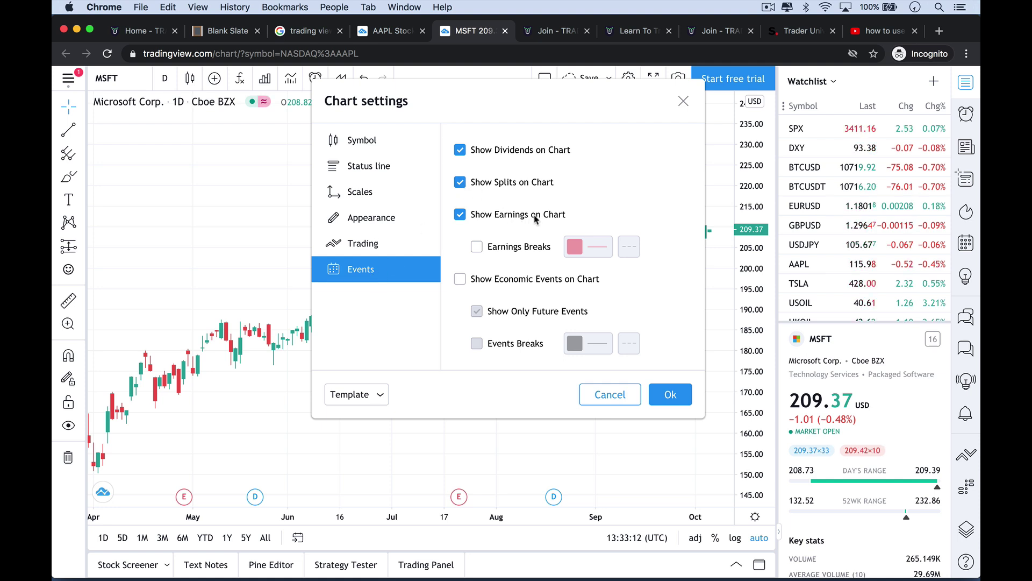
{"action": "left_click", "coordinate": [461, 183]}
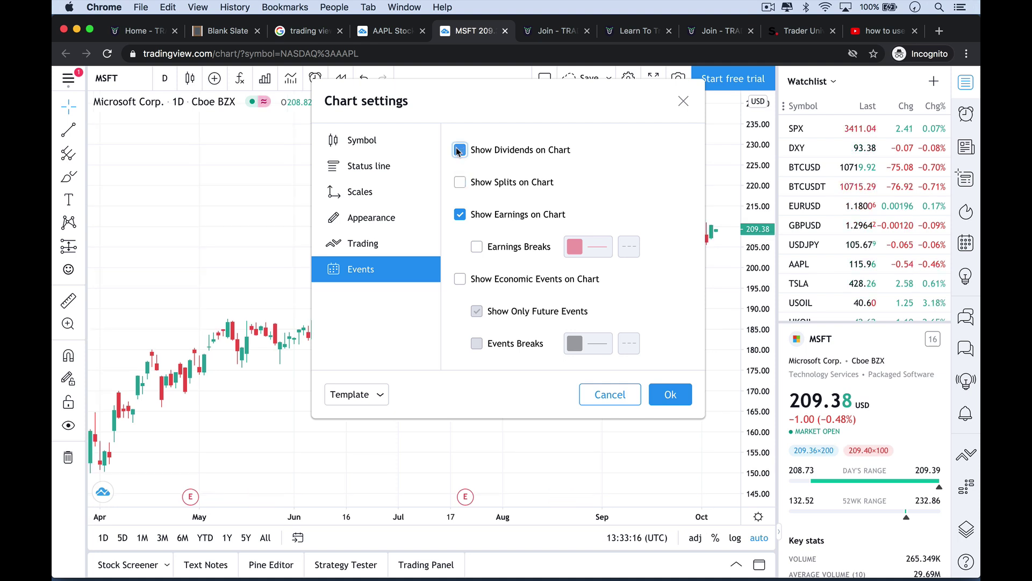
{"action": "left_click", "coordinate": [670, 395]}
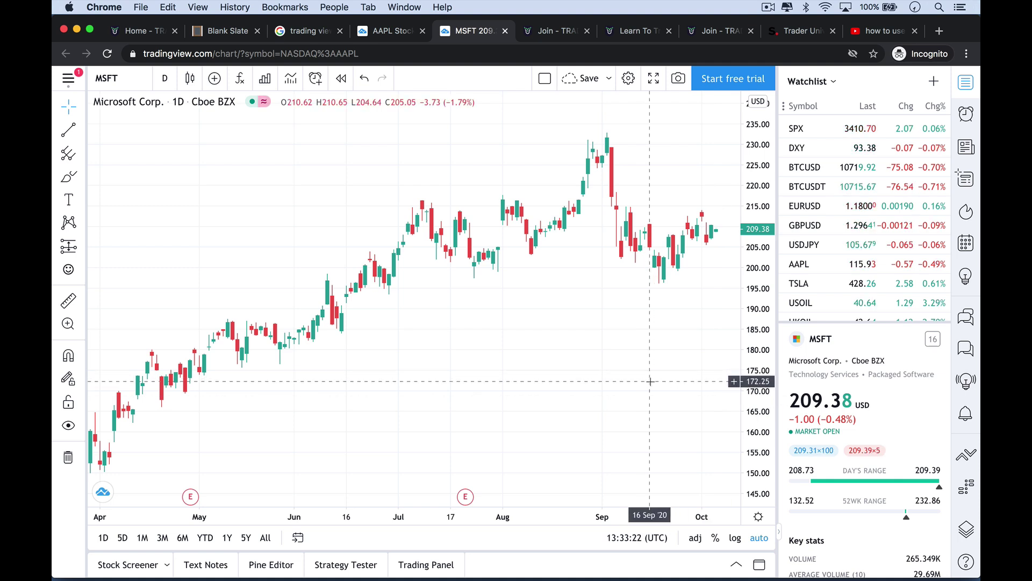
Step: Search the indicators for "moving" and add the built-in Moving Average to the MSFT chart twice
{"action": "left_click", "coordinate": [241, 80]}
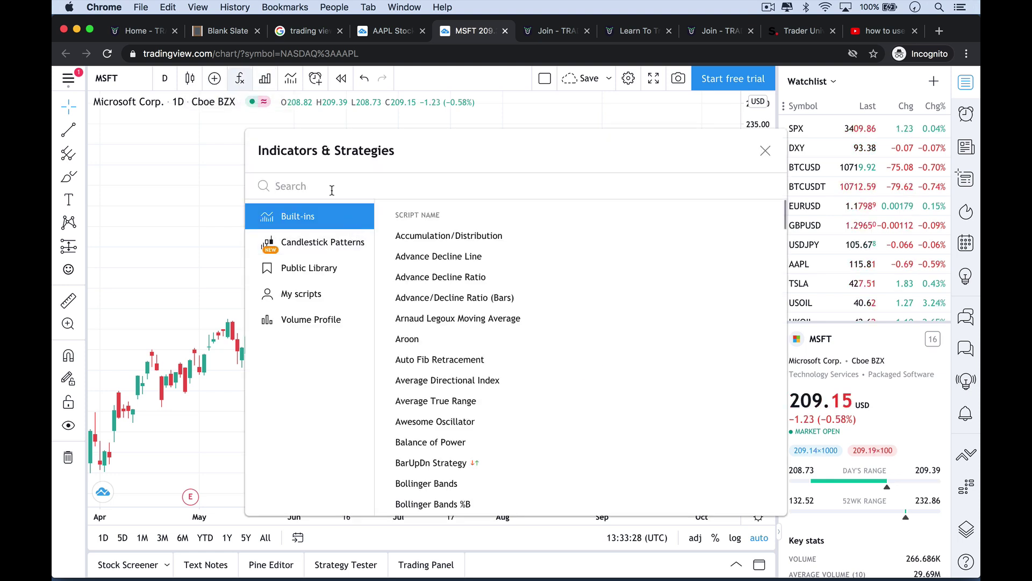
{"action": "key", "text": "Escape"}
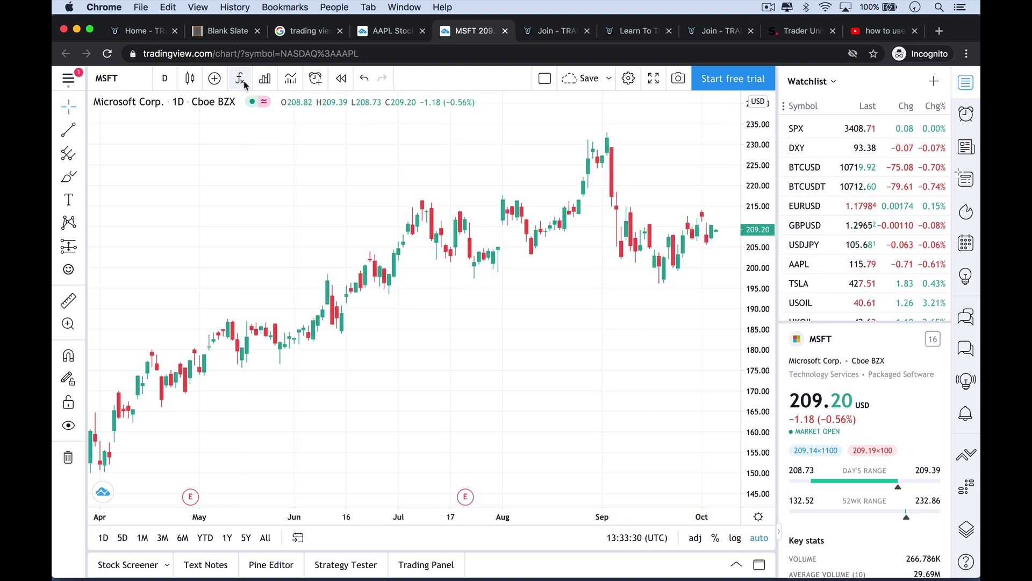
{"action": "left_click", "coordinate": [241, 79]}
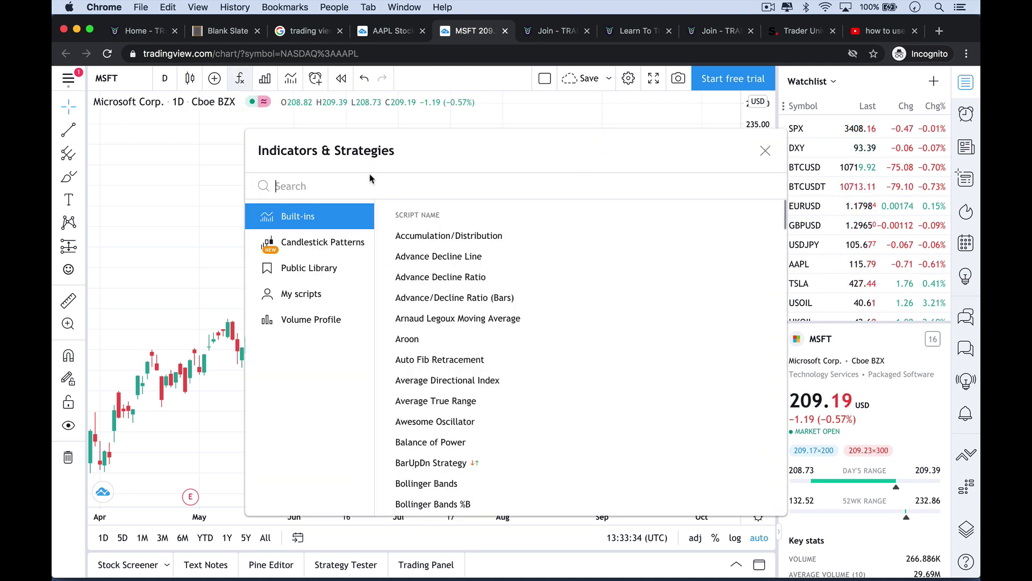
{"action": "type", "text": "moving"}
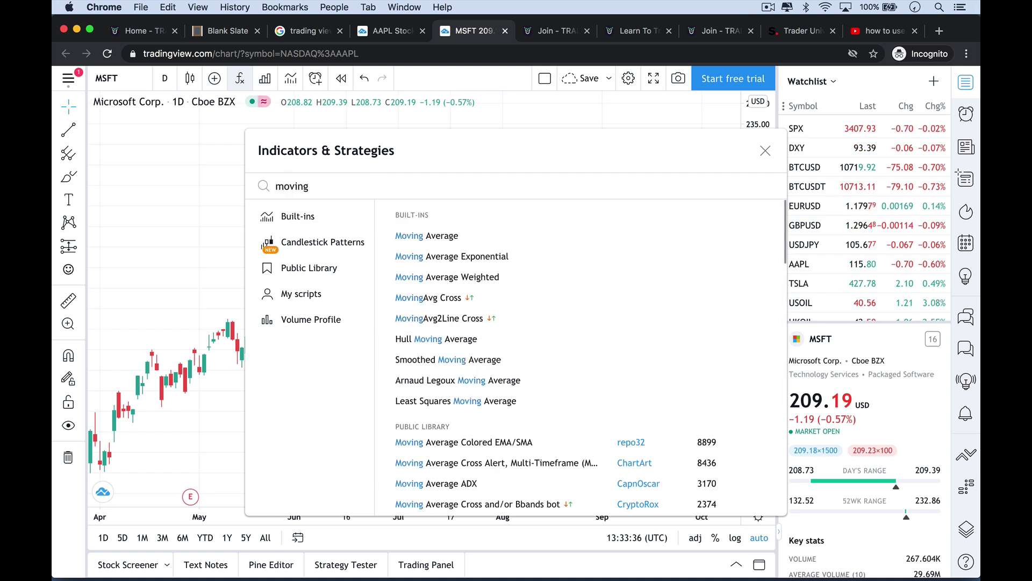
{"action": "left_click", "coordinate": [453, 237]}
{"action": "left_click", "coordinate": [454, 237]}
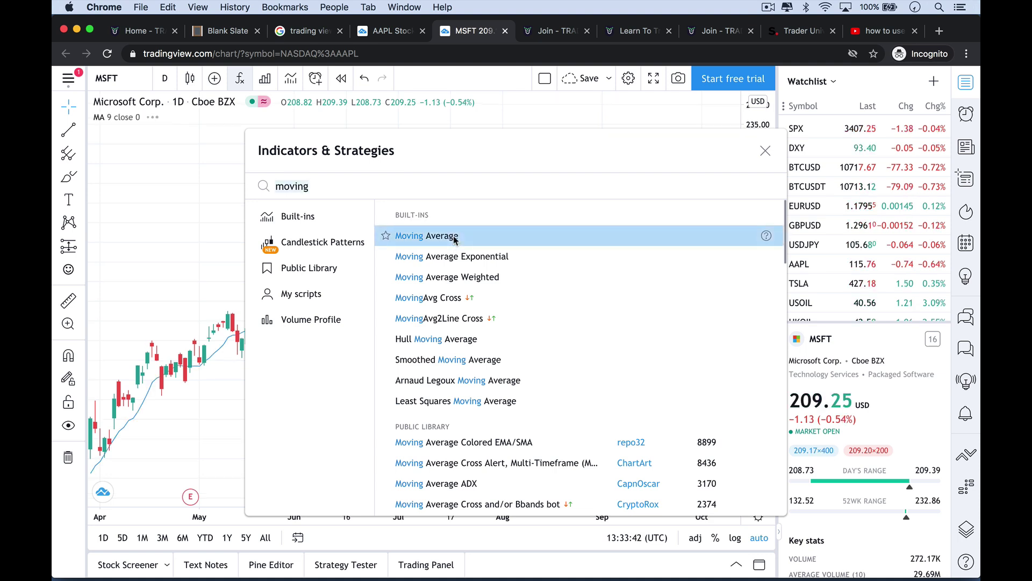
{"action": "left_click", "coordinate": [765, 152]}
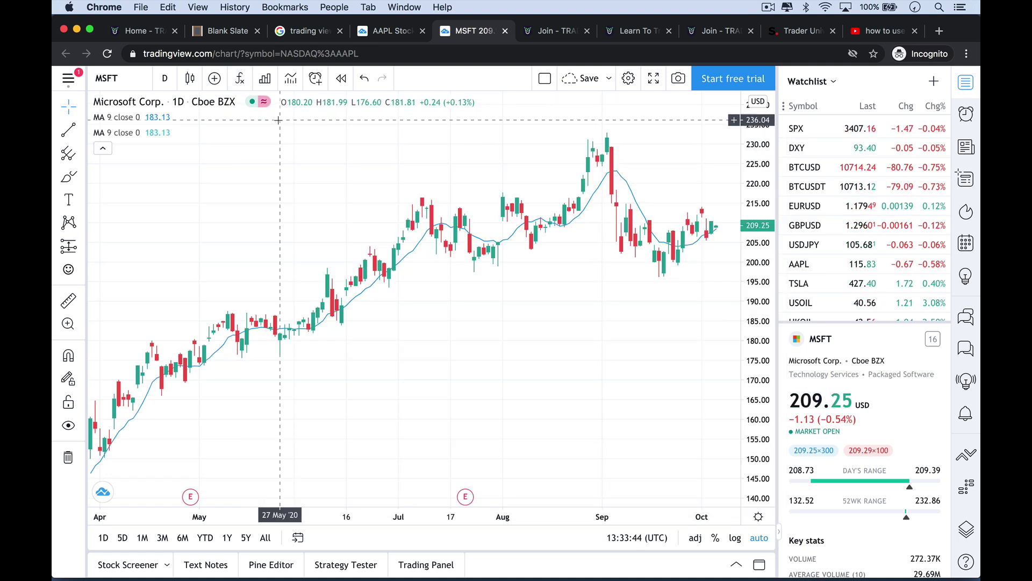
Step: Set the first moving average's length to 50, apply it, and dismiss the advertisement covering the chart
{"action": "mouse_move", "coordinate": [166, 120]}
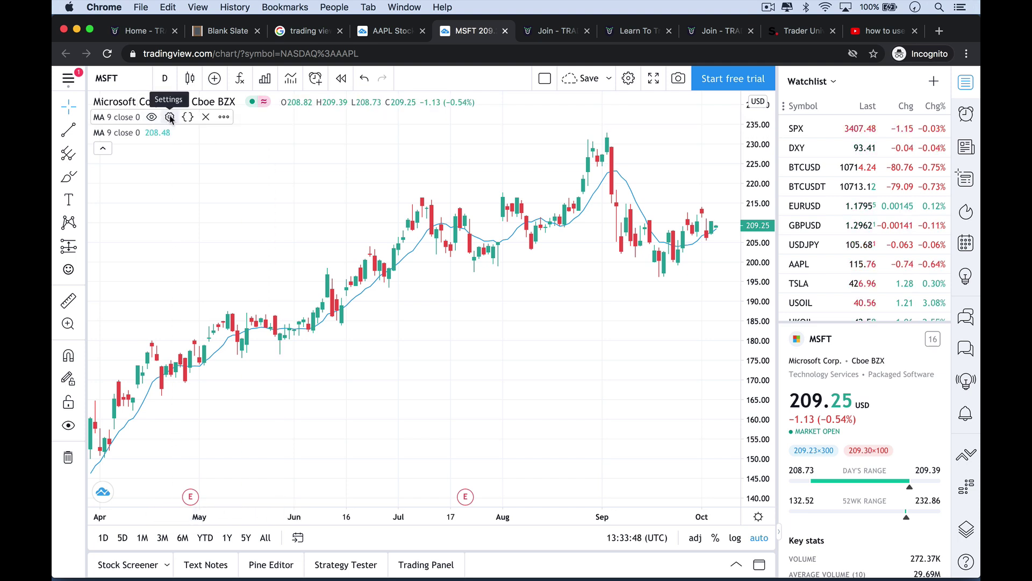
{"action": "left_click", "coordinate": [170, 118]}
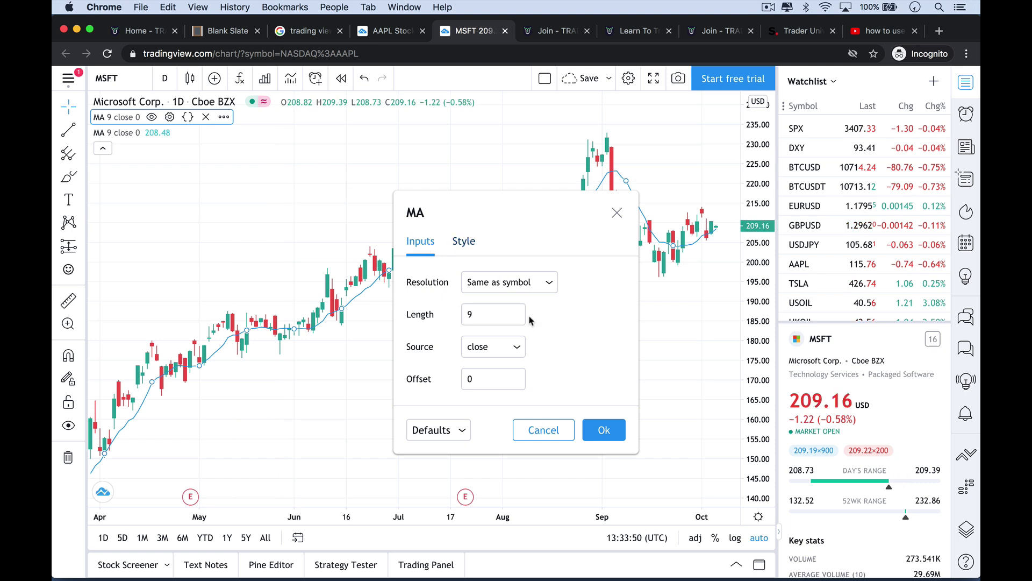
{"action": "left_click_drag", "start_coordinate": [490, 318], "coordinate": [462, 316]}
{"action": "type", "text": "50"}
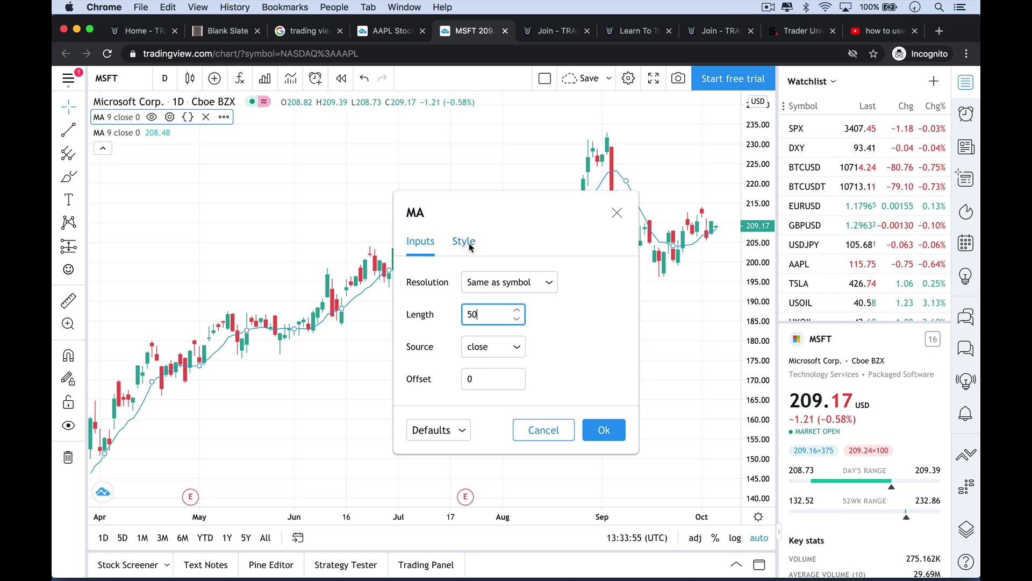
{"action": "left_click", "coordinate": [467, 243]}
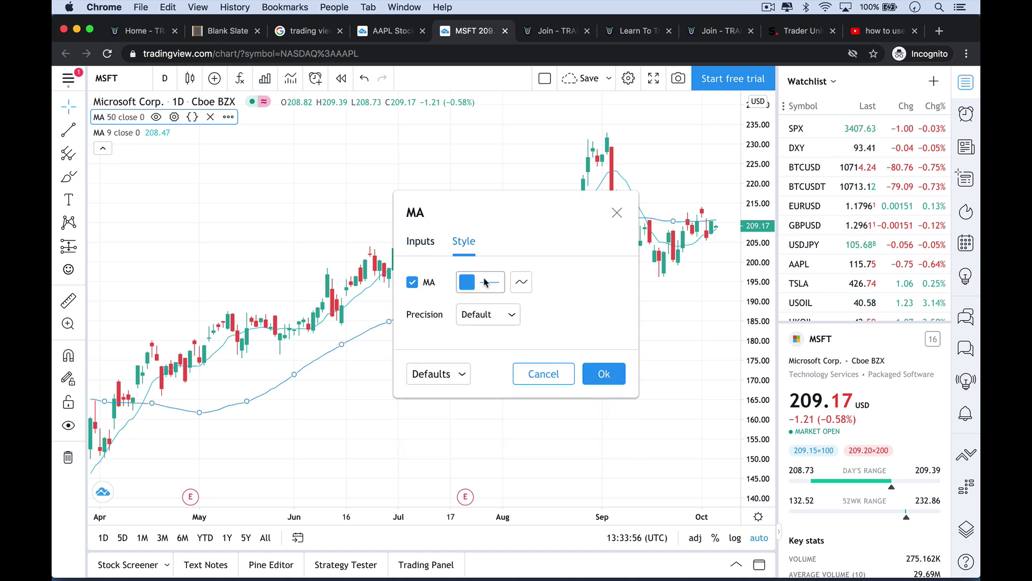
{"action": "left_click", "coordinate": [605, 375]}
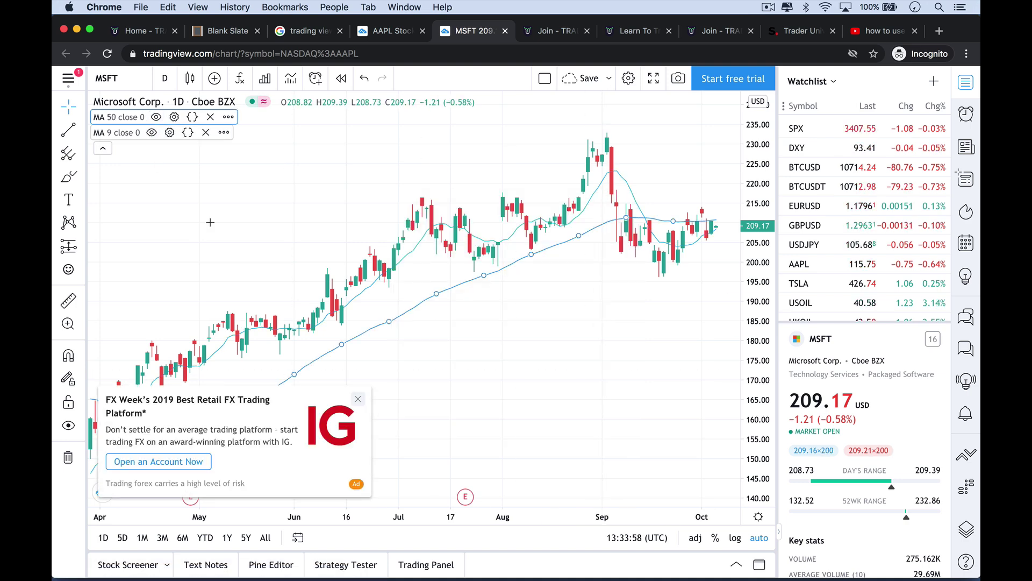
{"action": "left_click", "coordinate": [356, 399]}
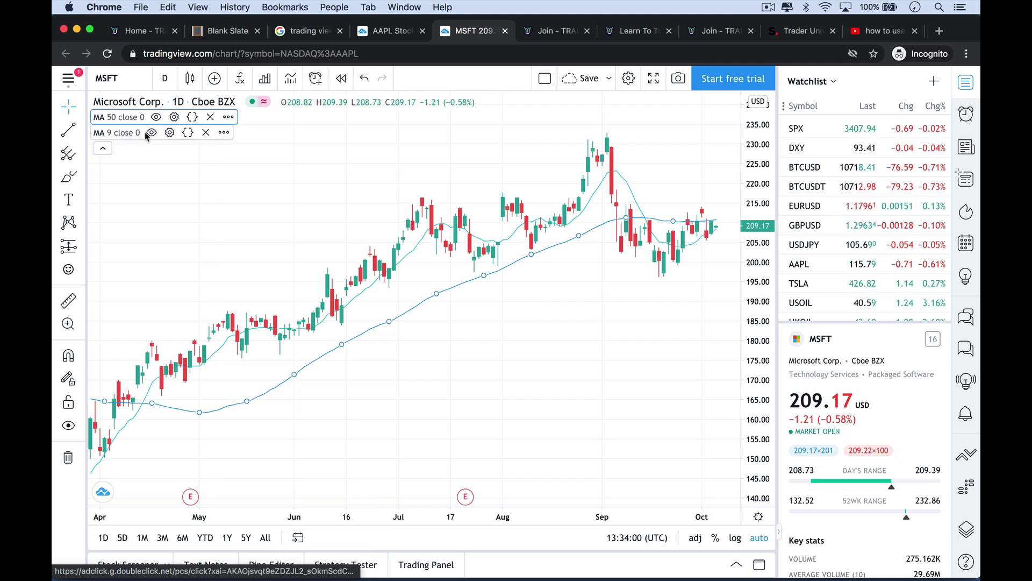
Step: Change the second moving average's line color to red, set its length to 200, and apply the settings
{"action": "left_click", "coordinate": [169, 132]}
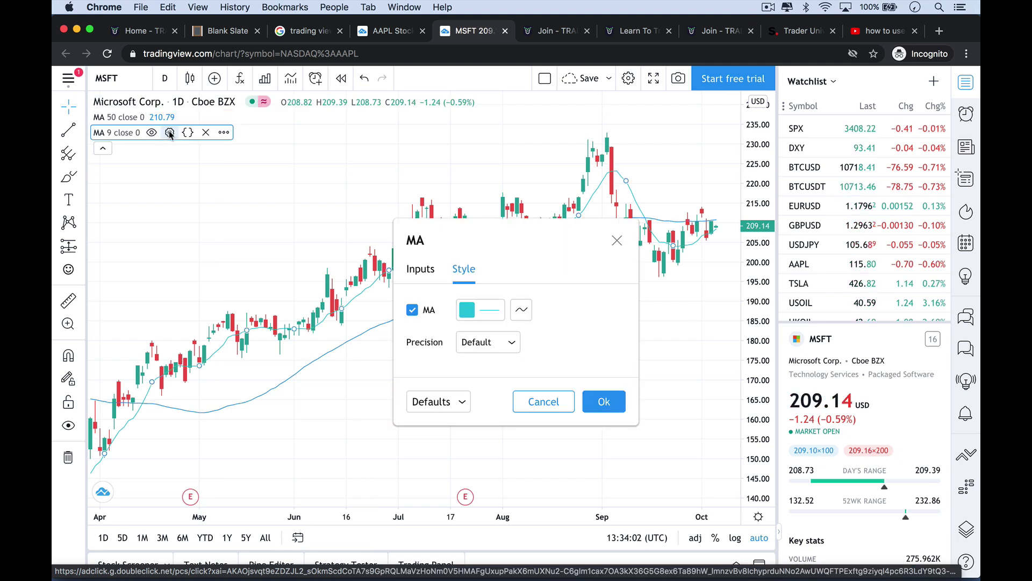
{"action": "left_click", "coordinate": [490, 310]}
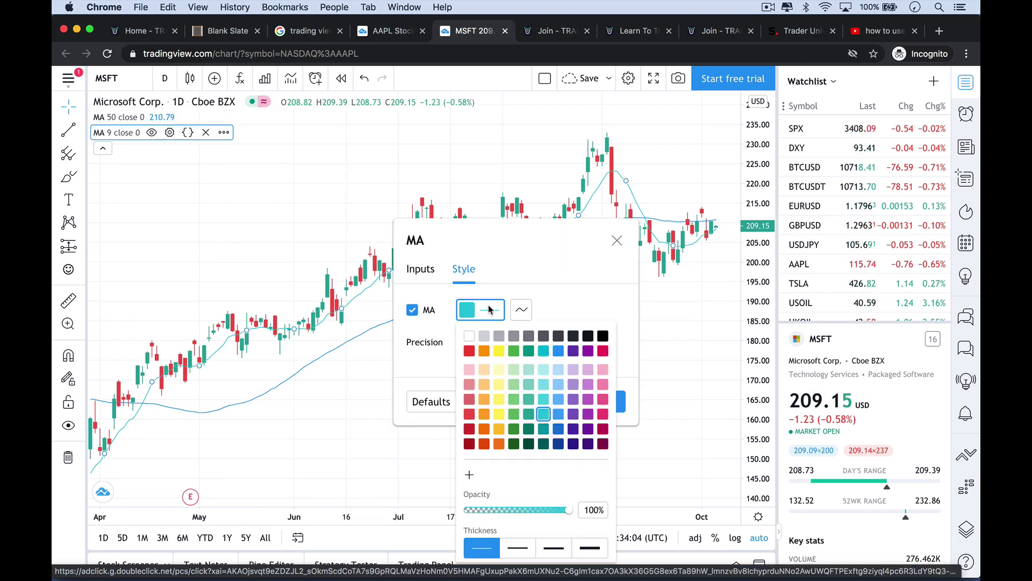
{"action": "left_click", "coordinate": [469, 350]}
{"action": "left_click", "coordinate": [421, 268]}
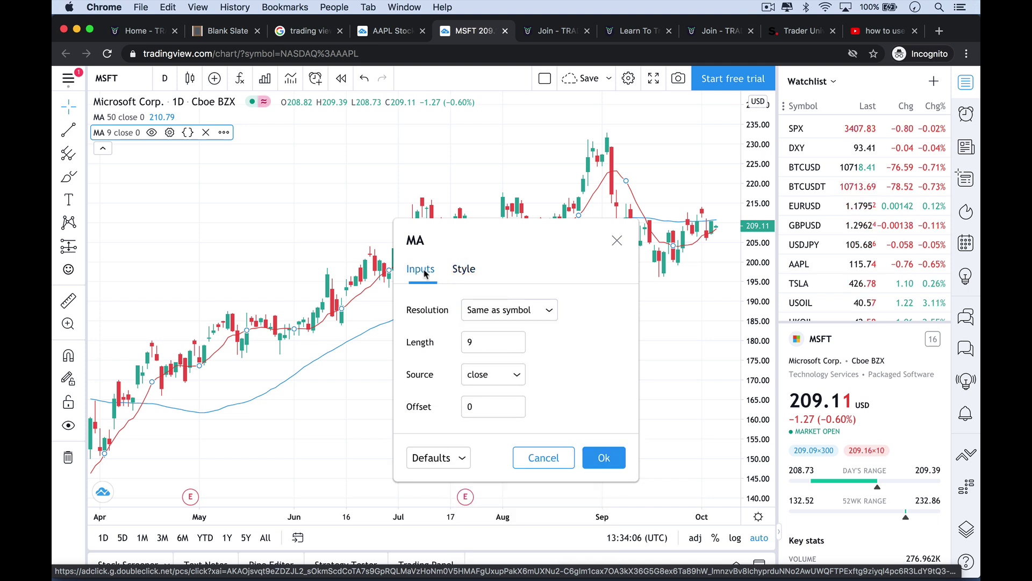
{"action": "left_click_drag", "start_coordinate": [484, 342], "coordinate": [460, 344]}
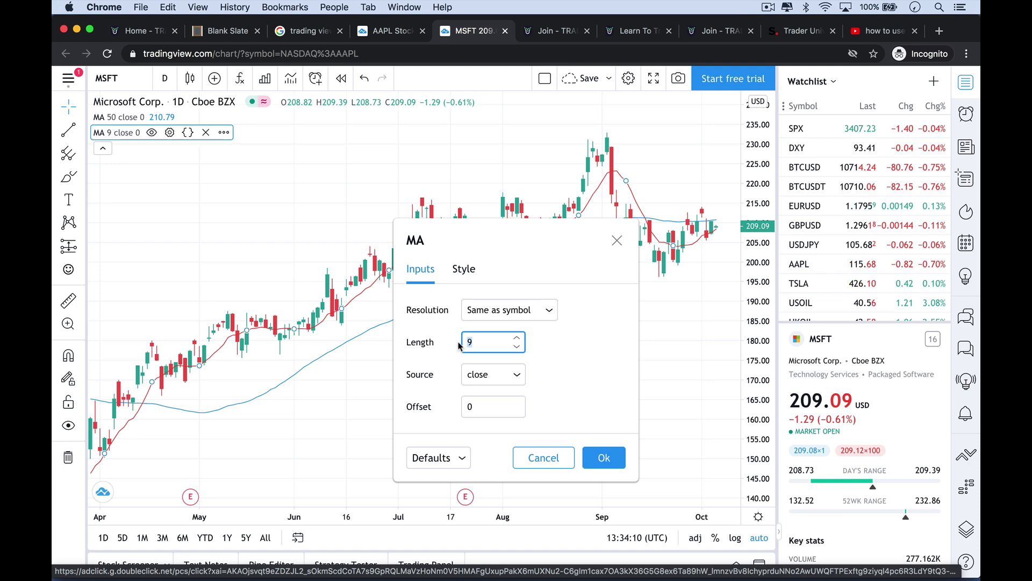
{"action": "type", "text": "200"}
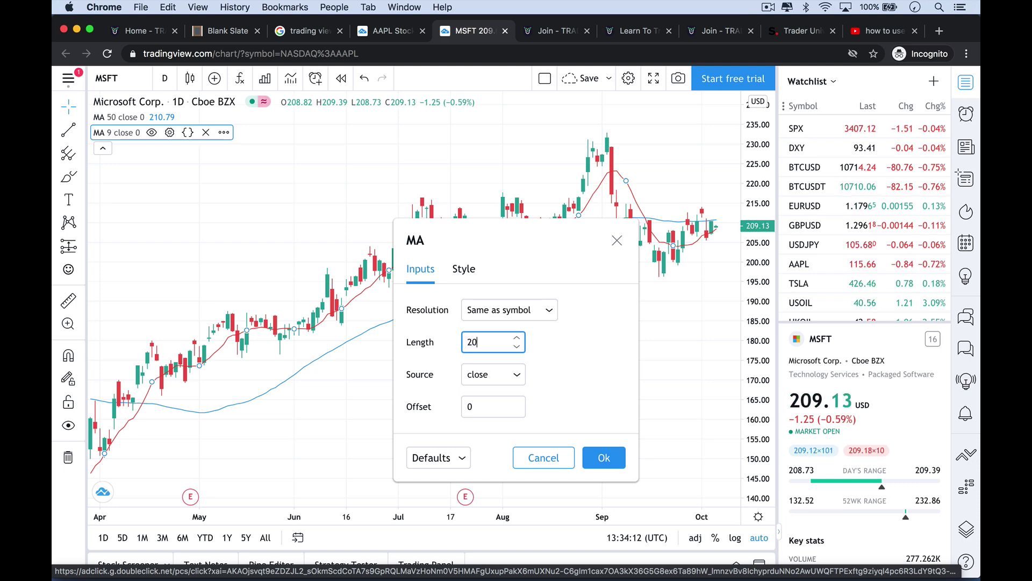
{"action": "left_click", "coordinate": [603, 456]}
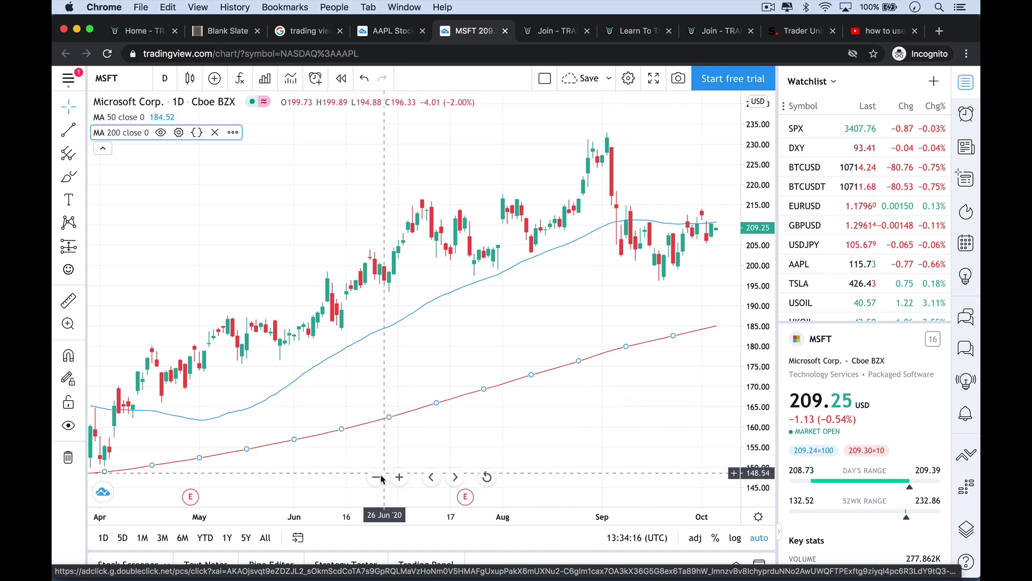
Step: Examine the 50 and 200 moving averages against MSFT's price over a longer history reaching back to mid-2018
{"action": "left_click", "coordinate": [377, 477]}
{"action": "left_click", "coordinate": [377, 477]}
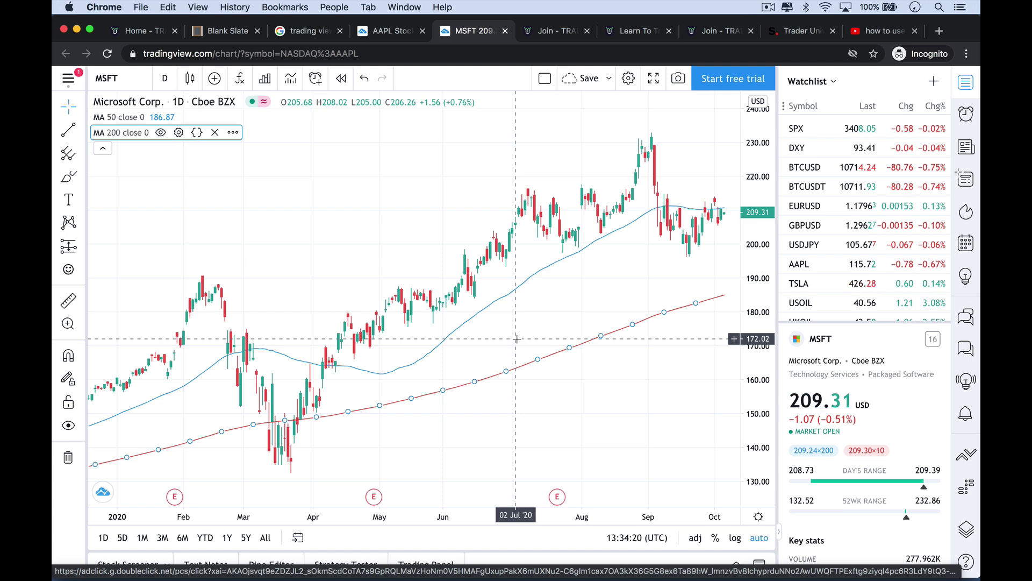
{"action": "left_click", "coordinate": [580, 376]}
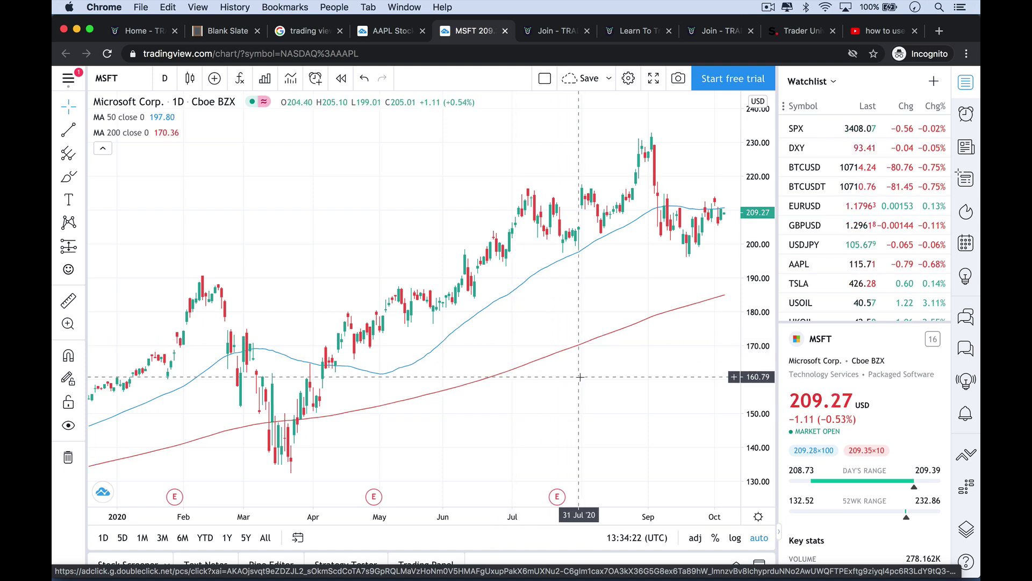
{"action": "left_click_drag", "start_coordinate": [385, 242], "coordinate": [468, 232]}
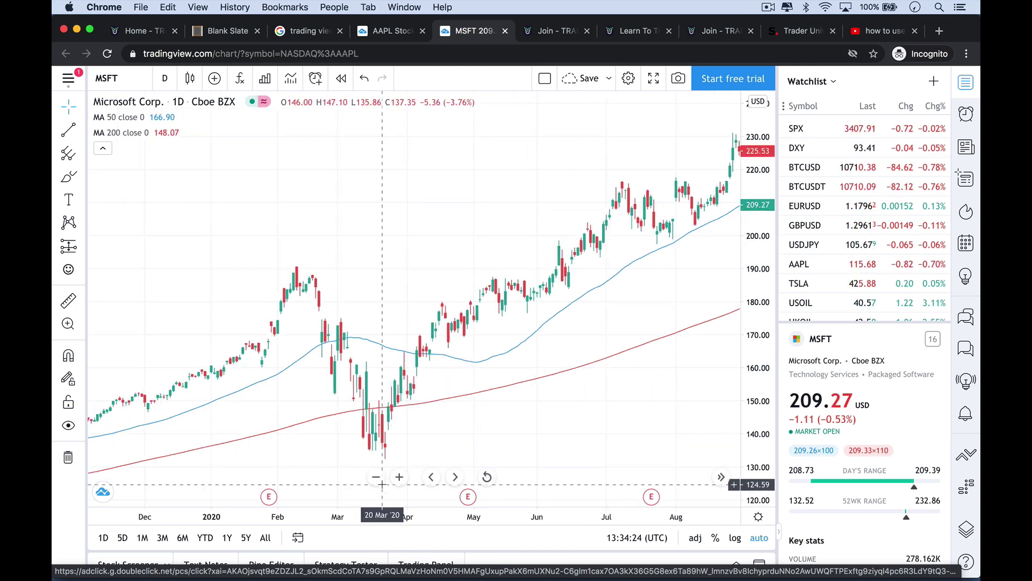
{"action": "left_click", "coordinate": [376, 477]}
{"action": "left_click", "coordinate": [377, 478]}
{"action": "left_click", "coordinate": [376, 478]}
{"action": "left_click", "coordinate": [377, 477]}
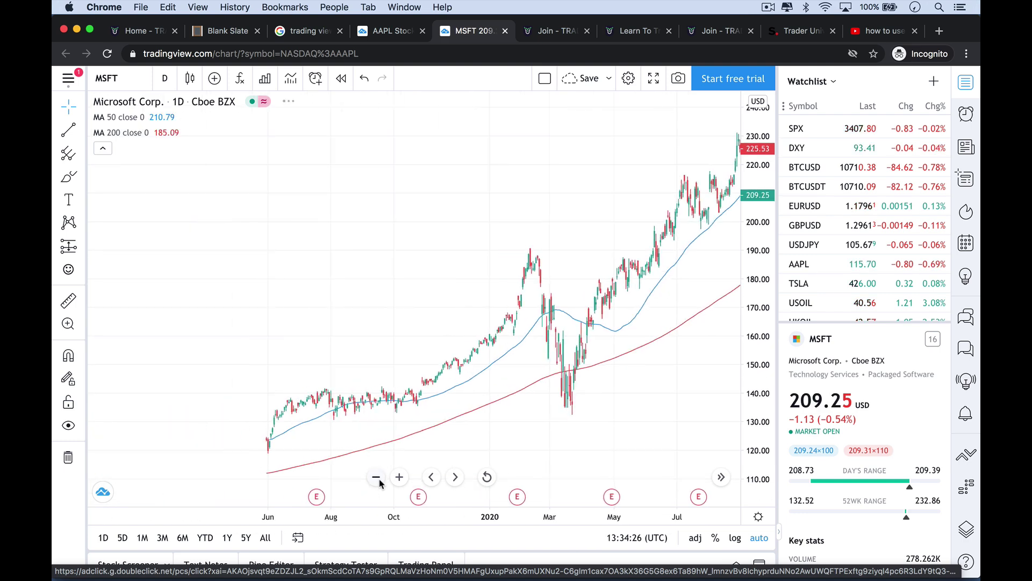
{"action": "left_click", "coordinate": [376, 477]}
{"action": "left_click", "coordinate": [376, 477]}
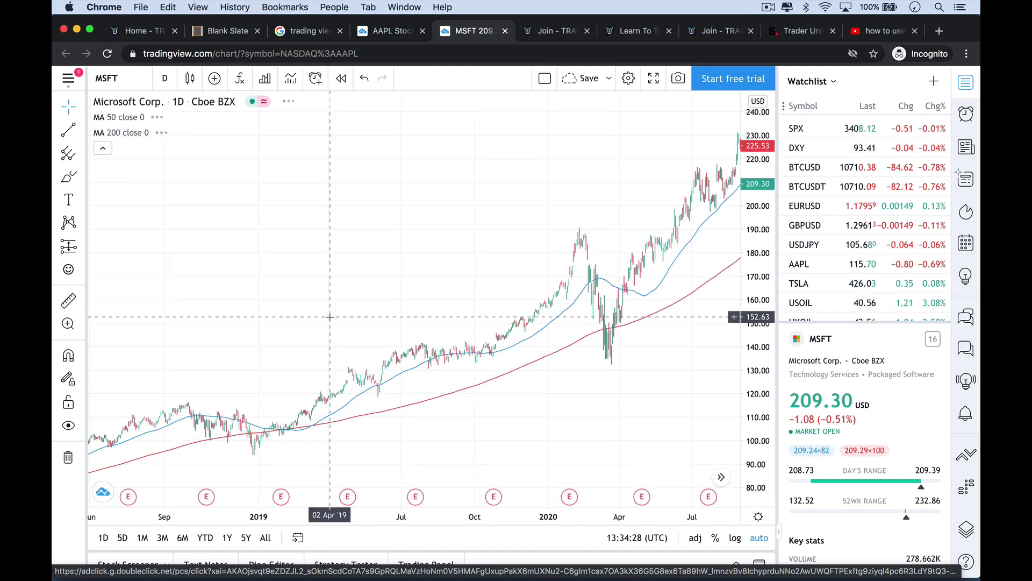
Step: Compare how the two moving averages relate to each other and to price in early 2019 and through 2020
{"action": "scroll", "coordinate": [377, 334], "scroll_direction": "up", "scroll_amount": 5}
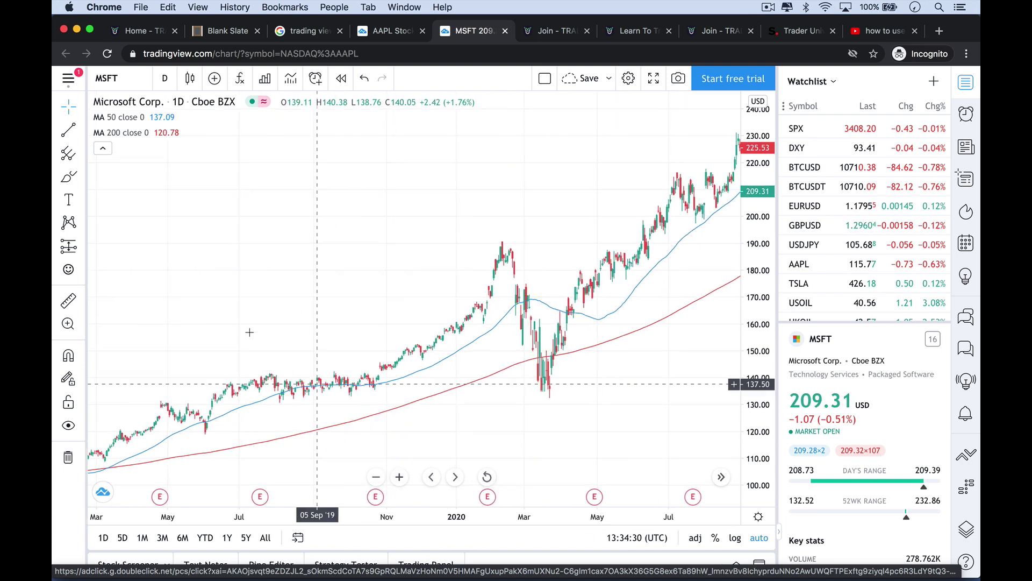
{"action": "scroll", "coordinate": [430, 260], "scroll_direction": "left", "scroll_amount": 5}
{"action": "scroll", "coordinate": [305, 286], "scroll_direction": "left", "scroll_amount": 3}
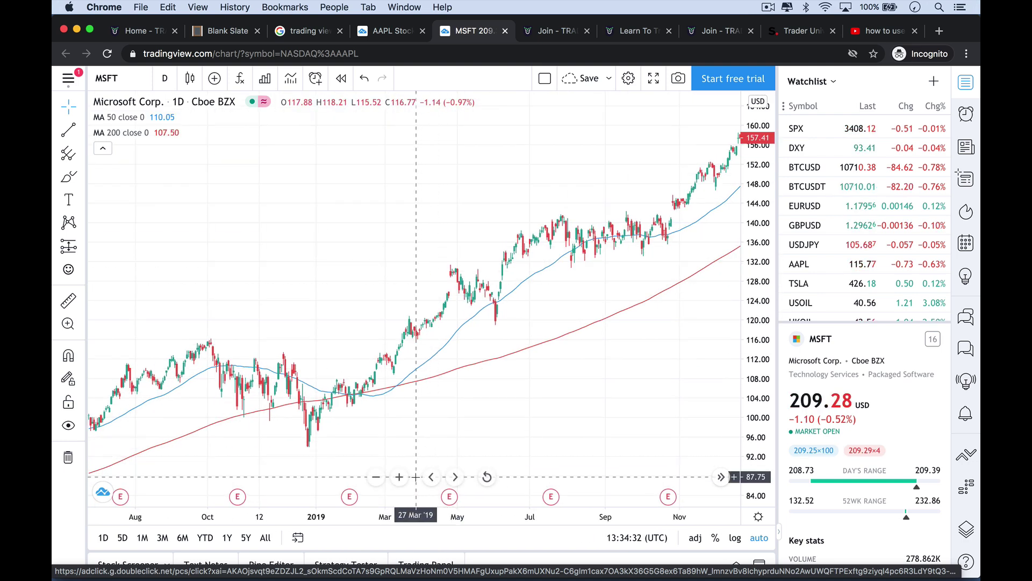
{"action": "left_click", "coordinate": [401, 477]}
{"action": "scroll", "coordinate": [401, 416], "scroll_direction": "left", "scroll_amount": 3}
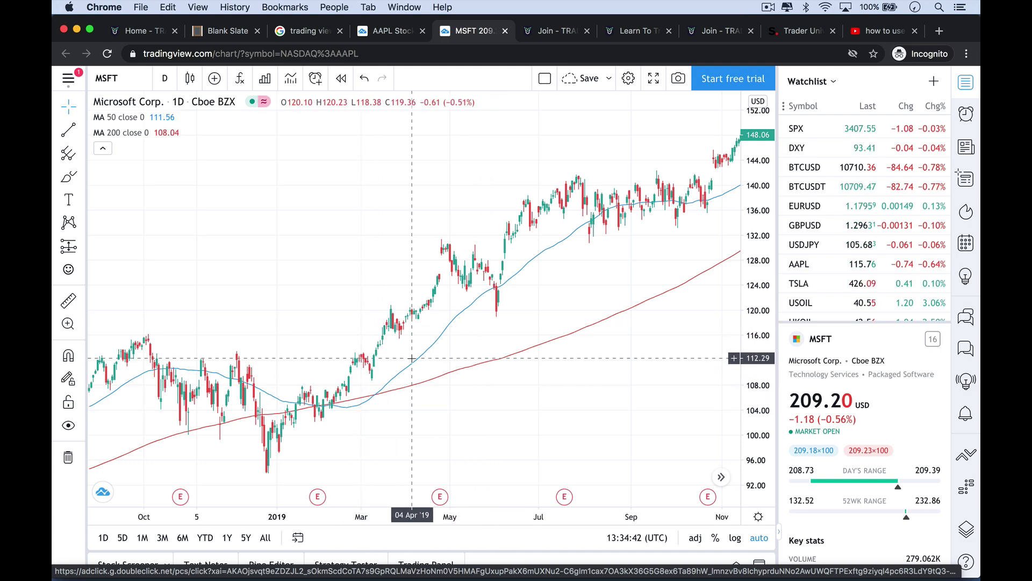
{"action": "left_click_drag", "start_coordinate": [564, 284], "coordinate": [383, 362]}
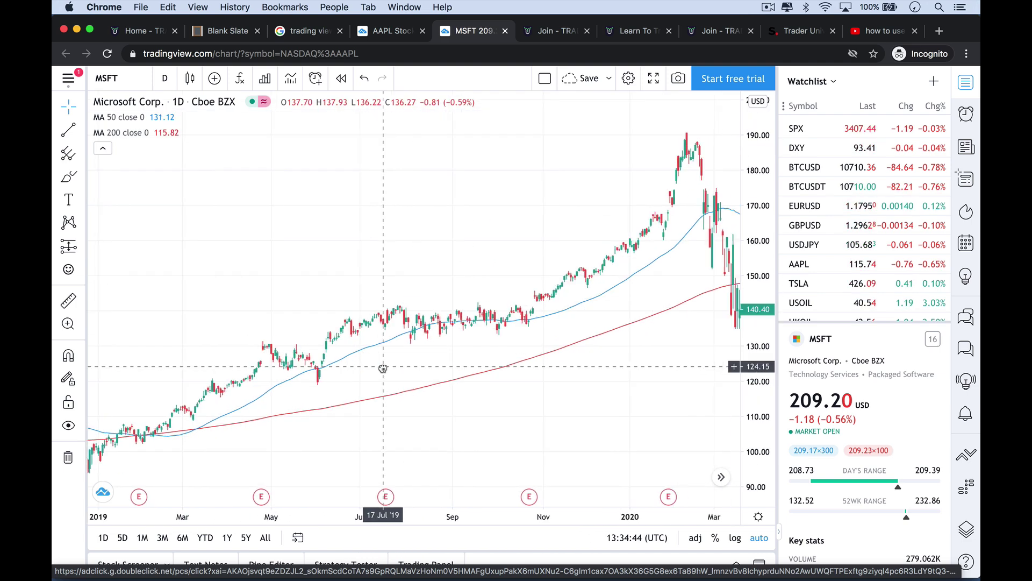
{"action": "left_click_drag", "start_coordinate": [540, 299], "coordinate": [396, 323]}
{"action": "left_click_drag", "start_coordinate": [535, 301], "coordinate": [426, 316]}
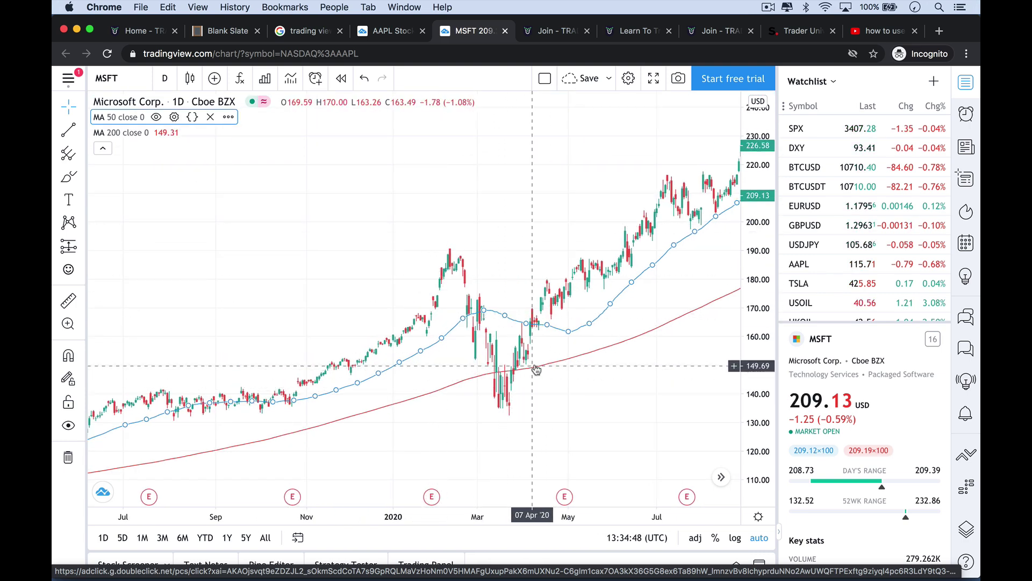
{"action": "scroll", "coordinate": [430, 435], "scroll_direction": "down", "scroll_amount": 3}
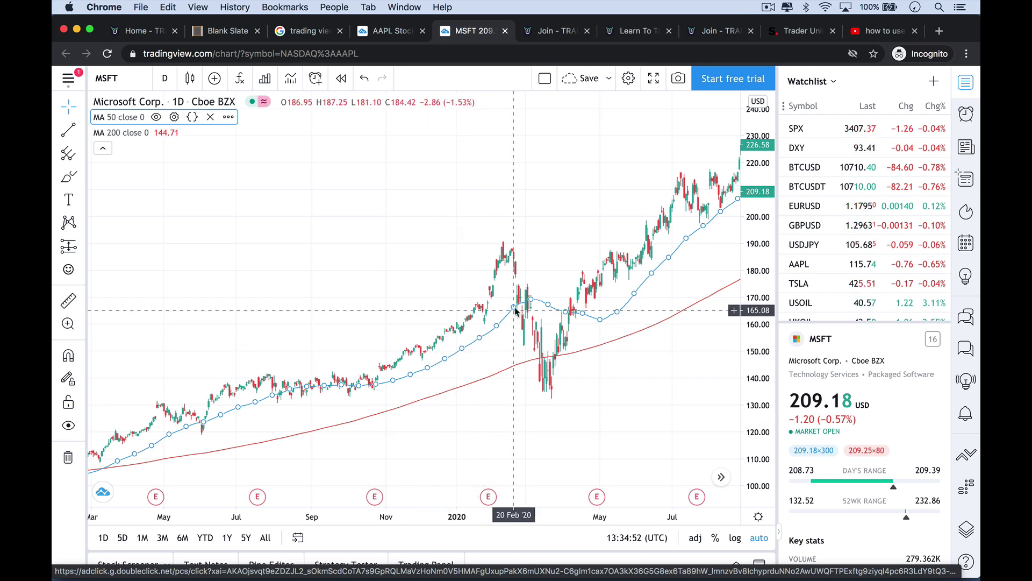
{"action": "left_click_drag", "start_coordinate": [570, 224], "coordinate": [428, 269]}
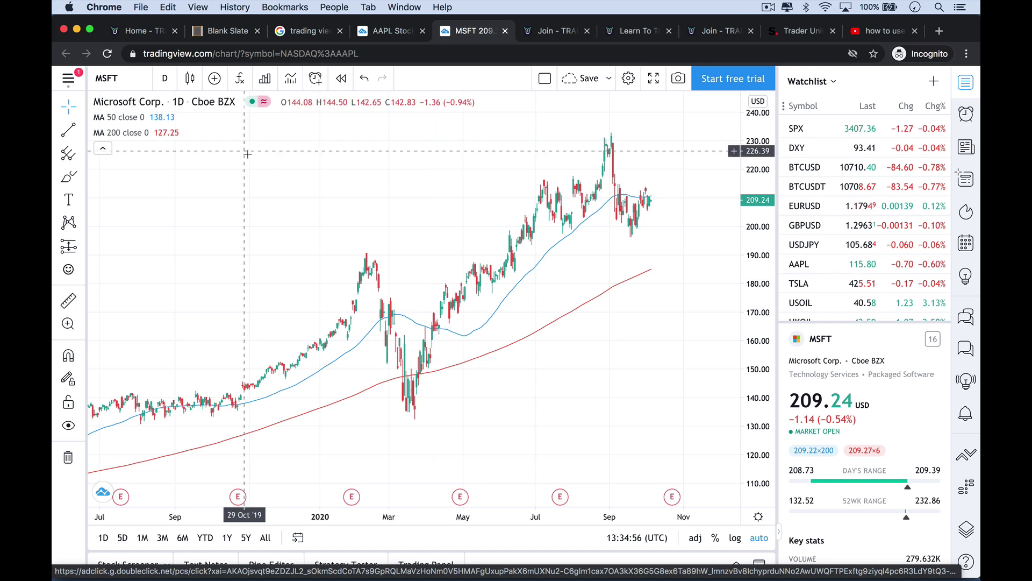
Step: Search the indicators for "vol", add the built-in Volume indicator, and view its bars over the most recent months
{"action": "left_click", "coordinate": [241, 78]}
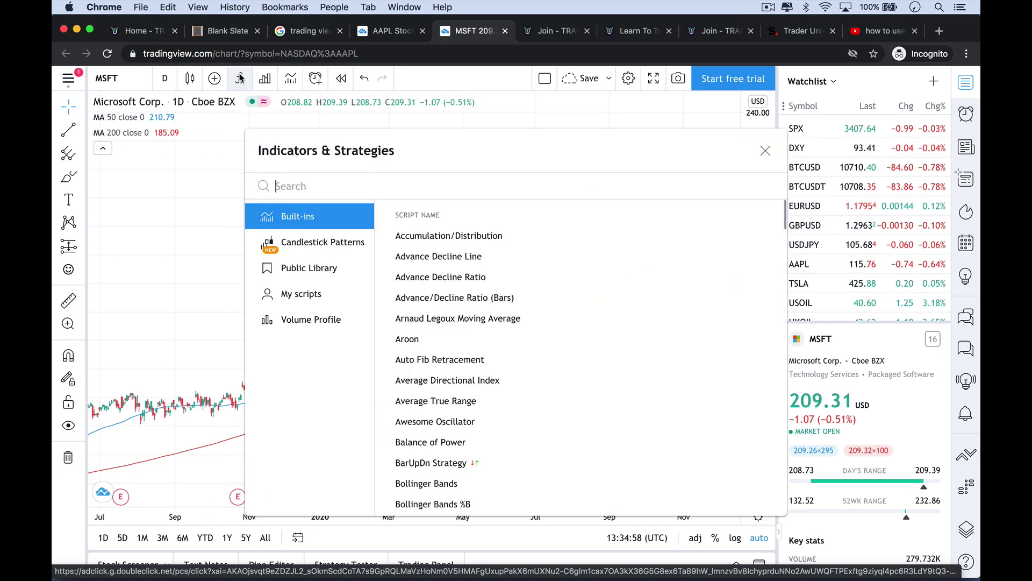
{"action": "type", "text": "vol"}
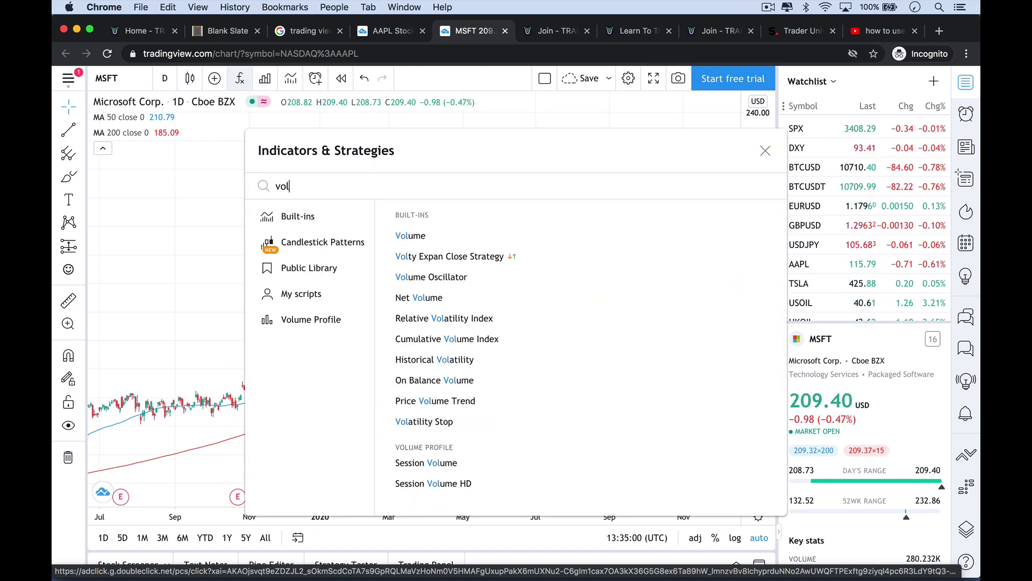
{"action": "left_click", "coordinate": [398, 235]}
{"action": "left_click", "coordinate": [775, 150]}
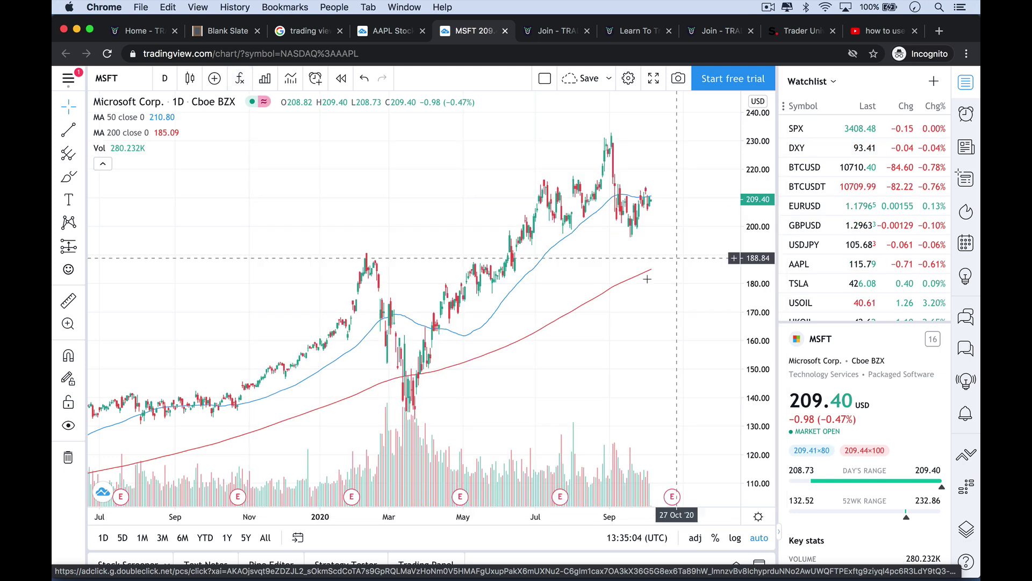
{"action": "left_click", "coordinate": [400, 477]}
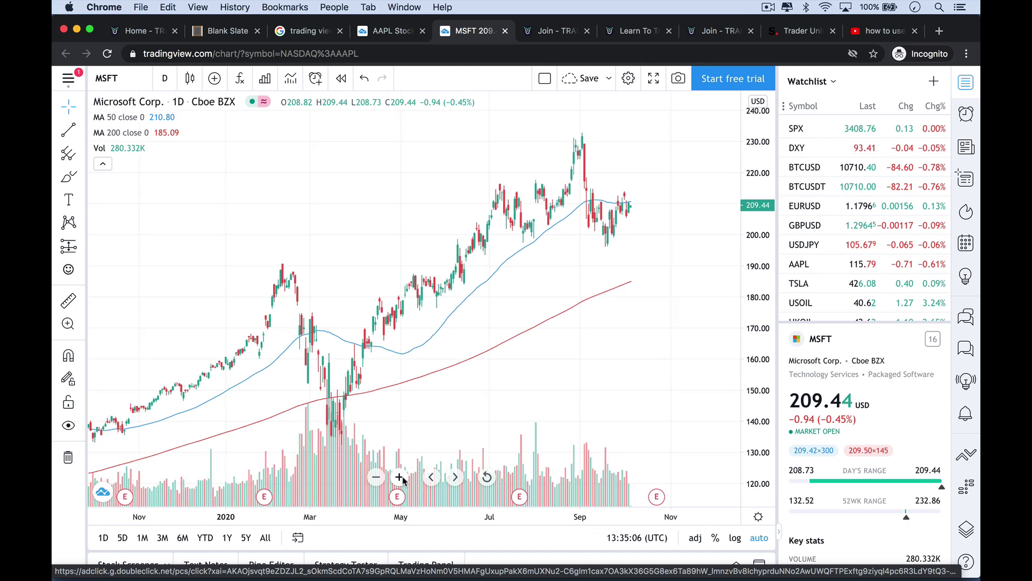
{"action": "left_click", "coordinate": [399, 477]}
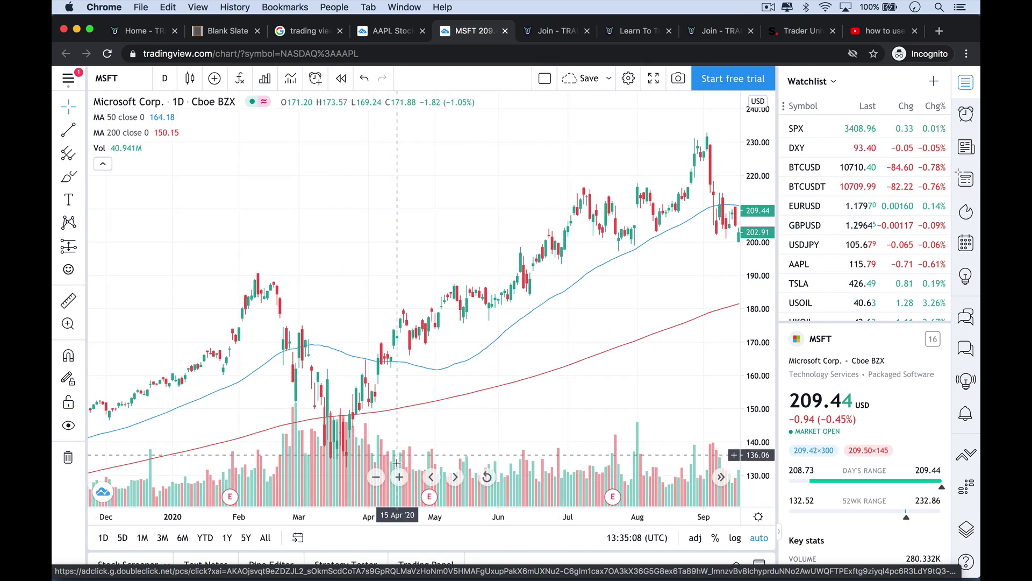
{"action": "scroll", "coordinate": [403, 420], "scroll_direction": "right", "scroll_amount": 5}
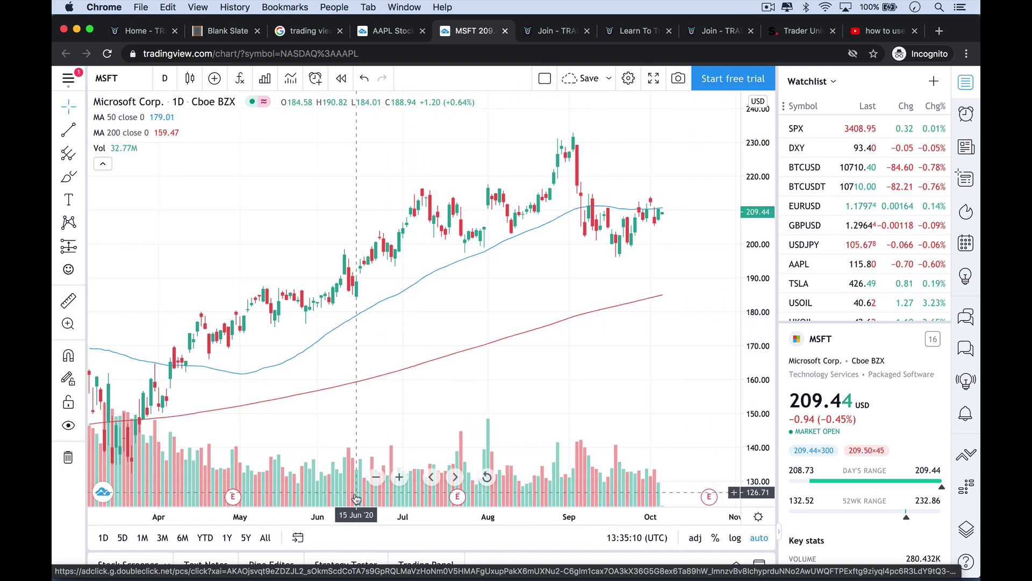
{"action": "left_click", "coordinate": [722, 477]}
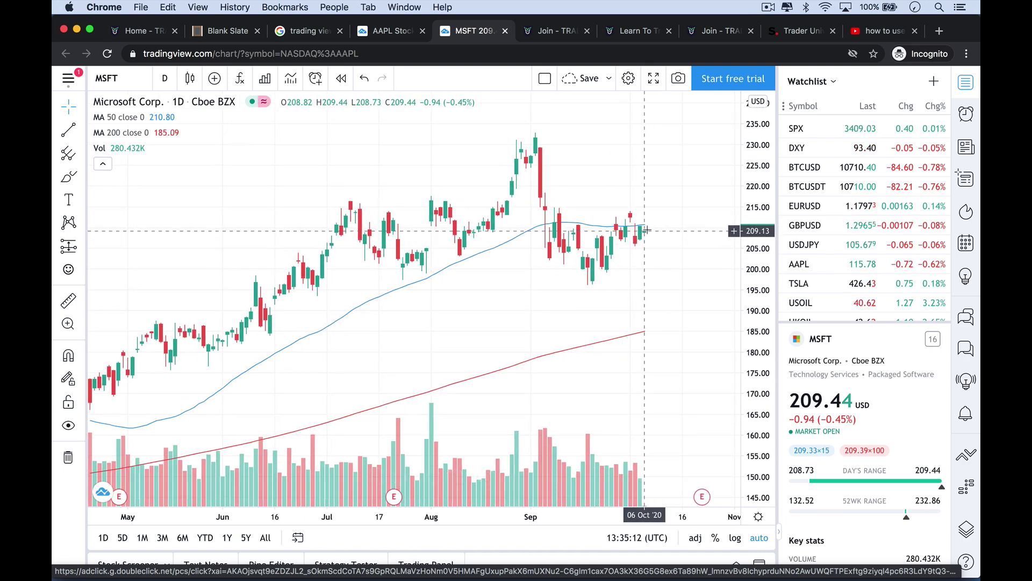
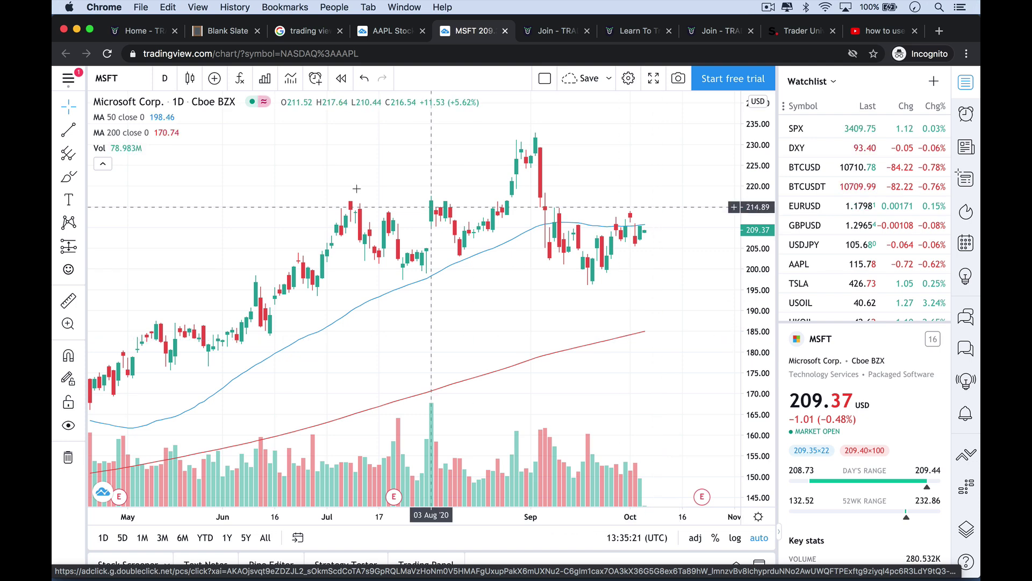
Step: Remove the Volume indicator and both the 200 and 50 moving averages from the MSFT chart
{"action": "mouse_move", "coordinate": [120, 157]}
{"action": "left_click", "coordinate": [171, 148]}
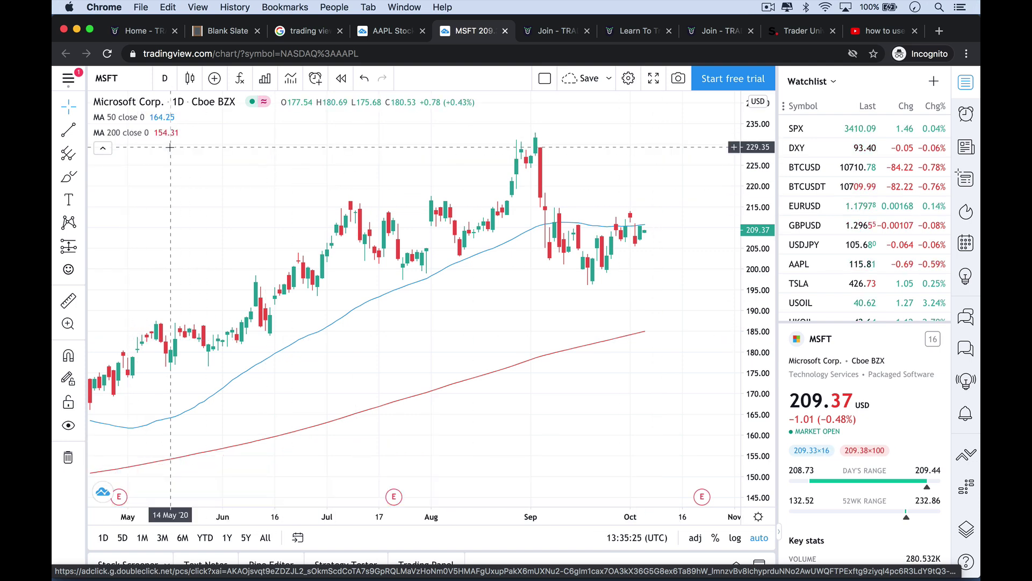
{"action": "left_click", "coordinate": [214, 133]}
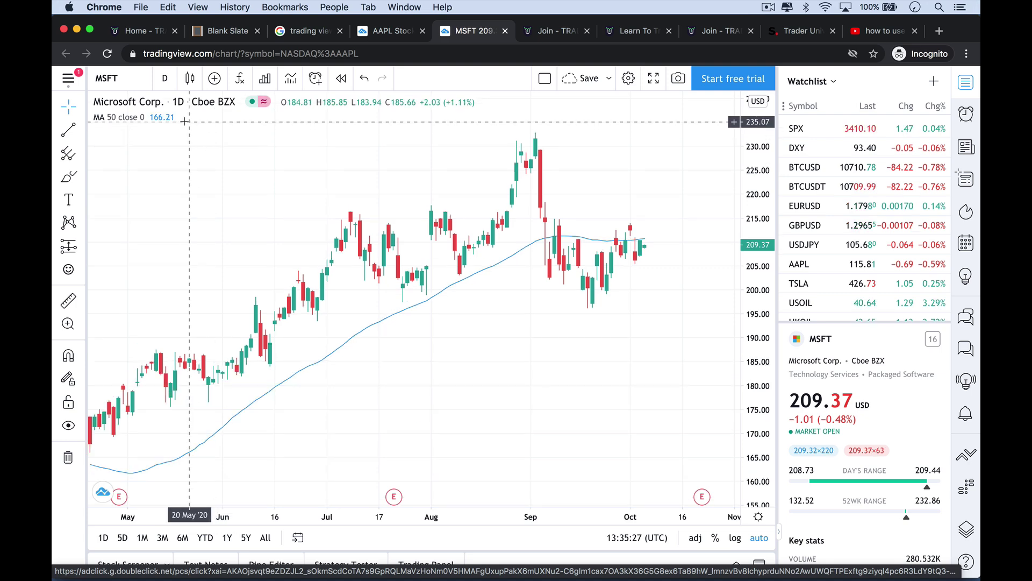
{"action": "left_click", "coordinate": [210, 117]}
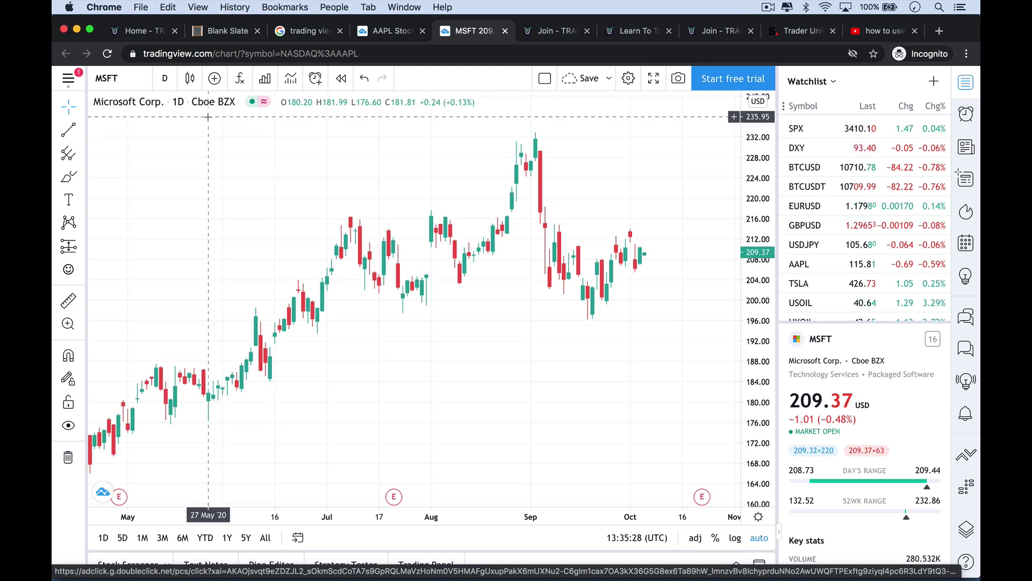
Step: Search the indicators for "bolling" and add the built-in Bollinger Bands to the MSFT chart
{"action": "left_click", "coordinate": [240, 79]}
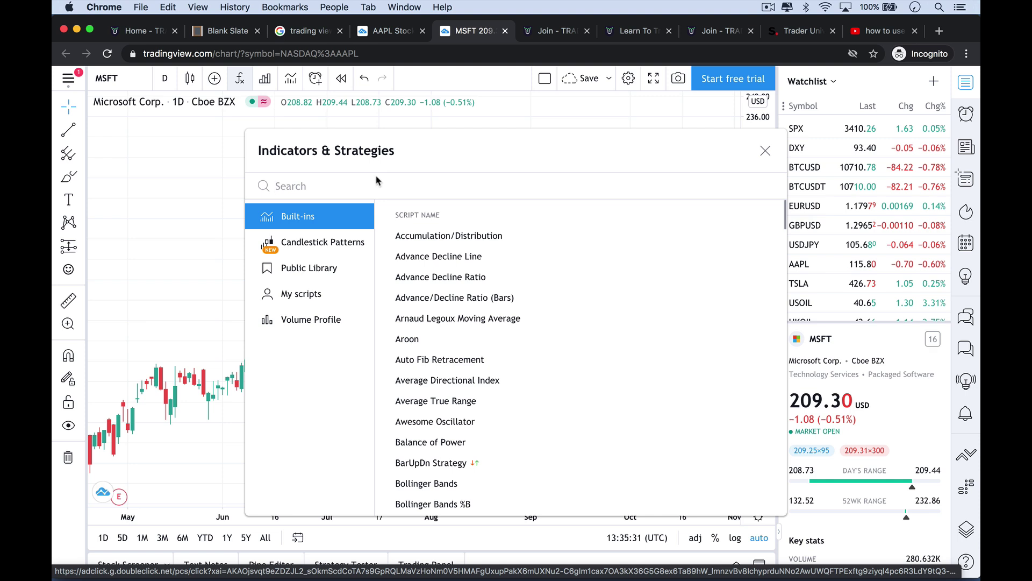
{"action": "type", "text": "bolling"}
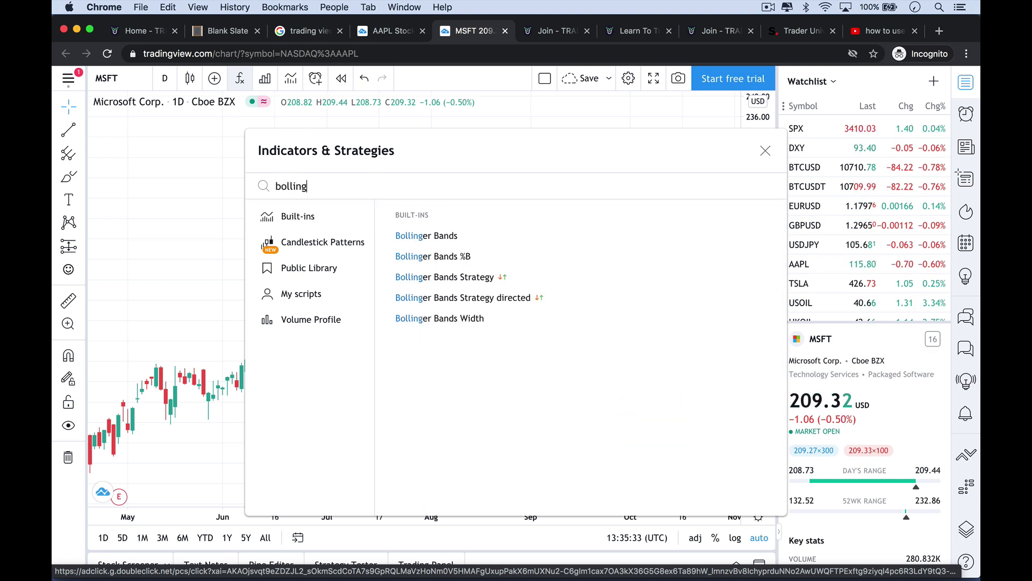
{"action": "left_click", "coordinate": [457, 237]}
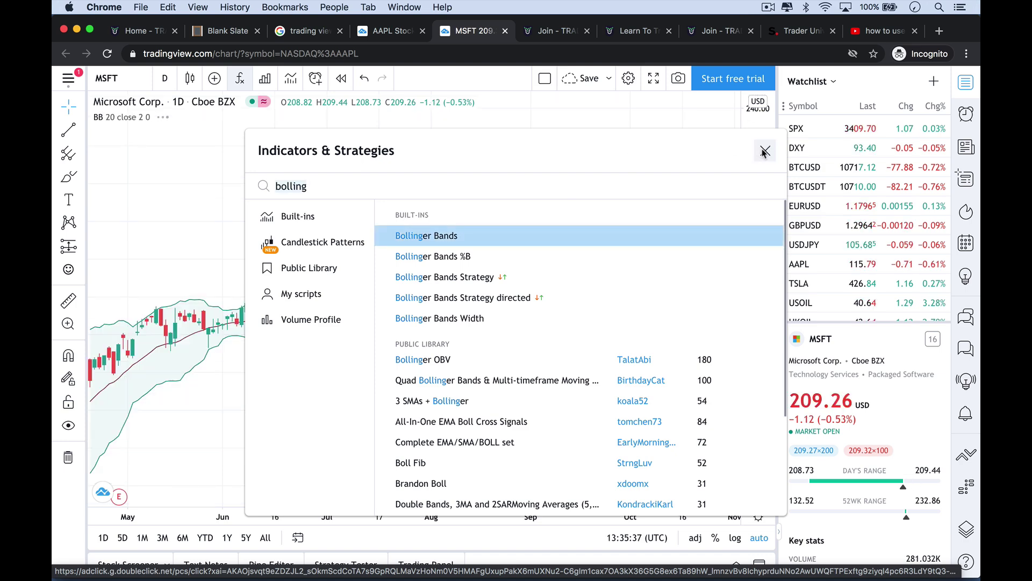
{"action": "left_click", "coordinate": [765, 151]}
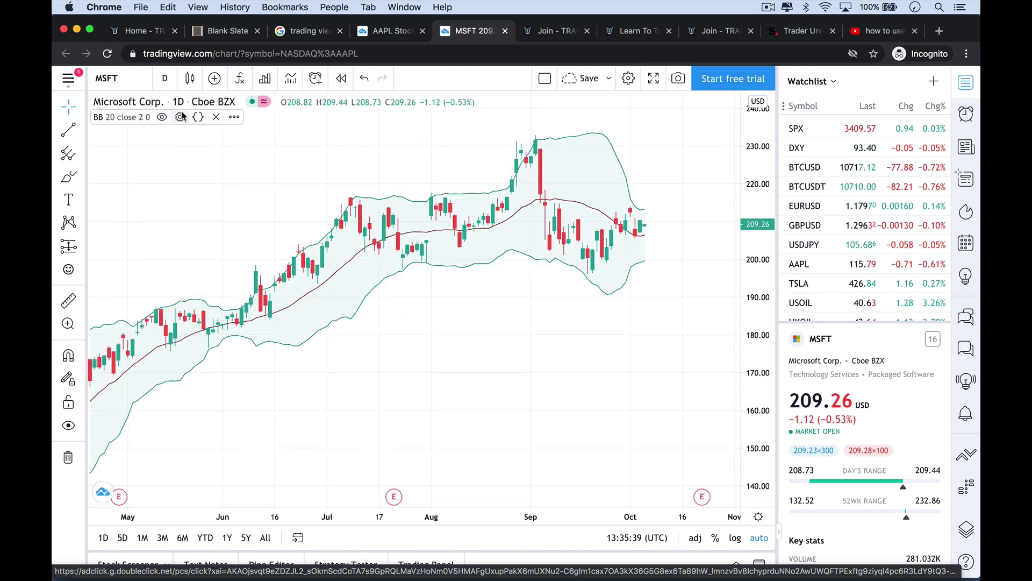
Step: Set the Bollinger Bands length to 80 on the MSFT chart, review the style options and apply the settings
{"action": "left_click", "coordinate": [180, 117]}
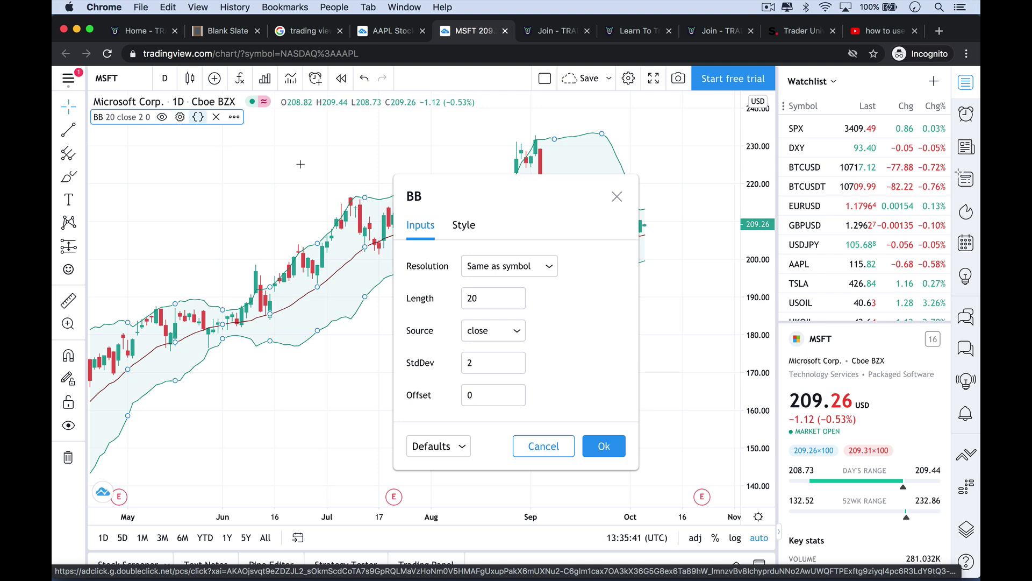
{"action": "left_click_drag", "start_coordinate": [483, 300], "coordinate": [466, 298]}
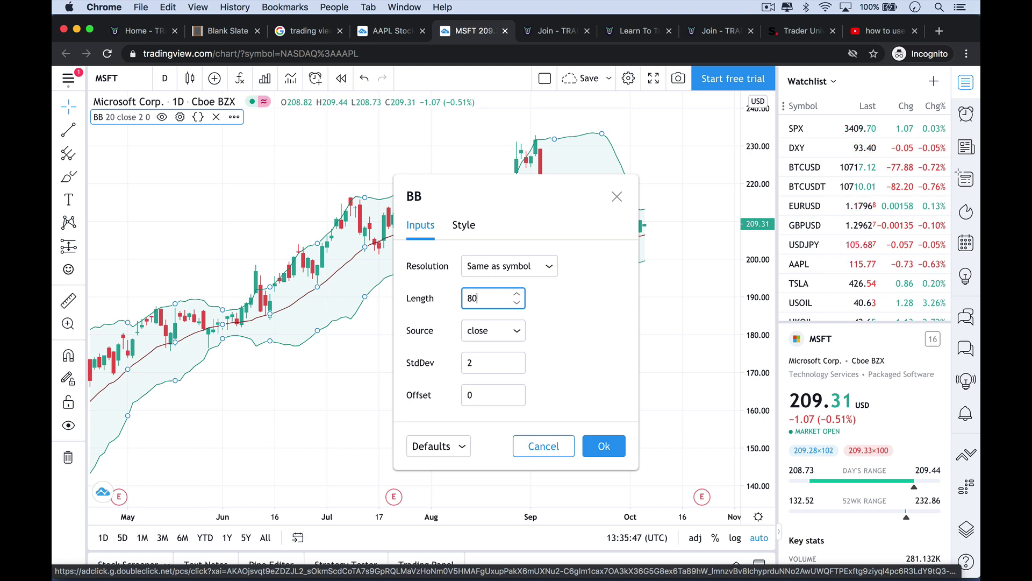
{"action": "left_click", "coordinate": [464, 225]}
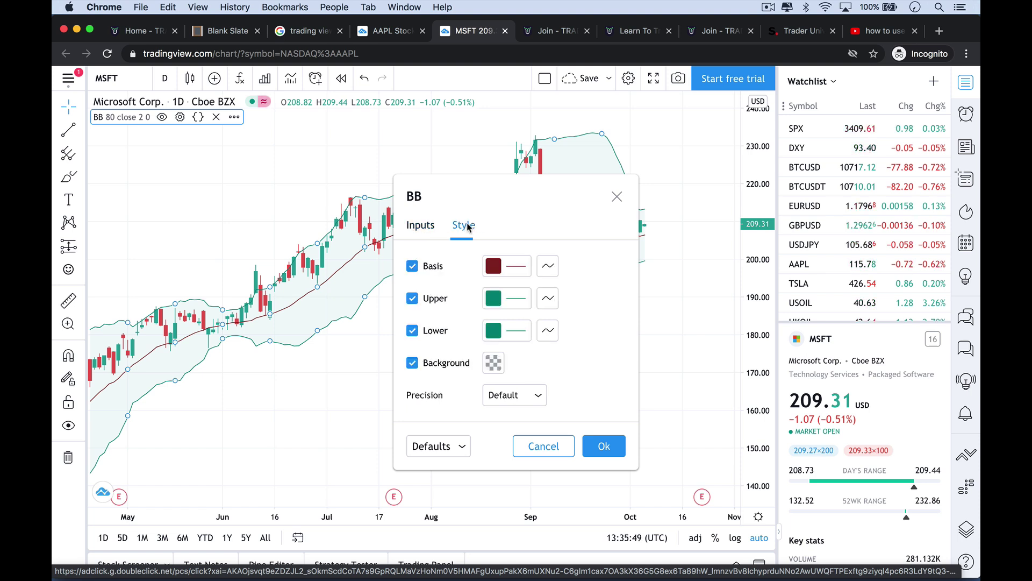
{"action": "left_click", "coordinate": [605, 446]}
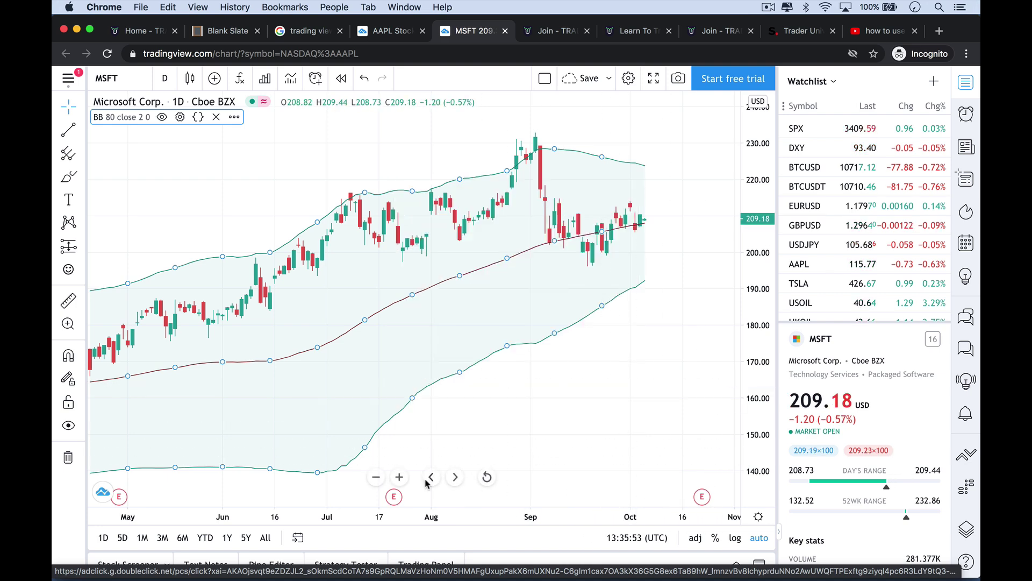
{"action": "left_click", "coordinate": [377, 477]}
{"action": "left_click", "coordinate": [377, 477]}
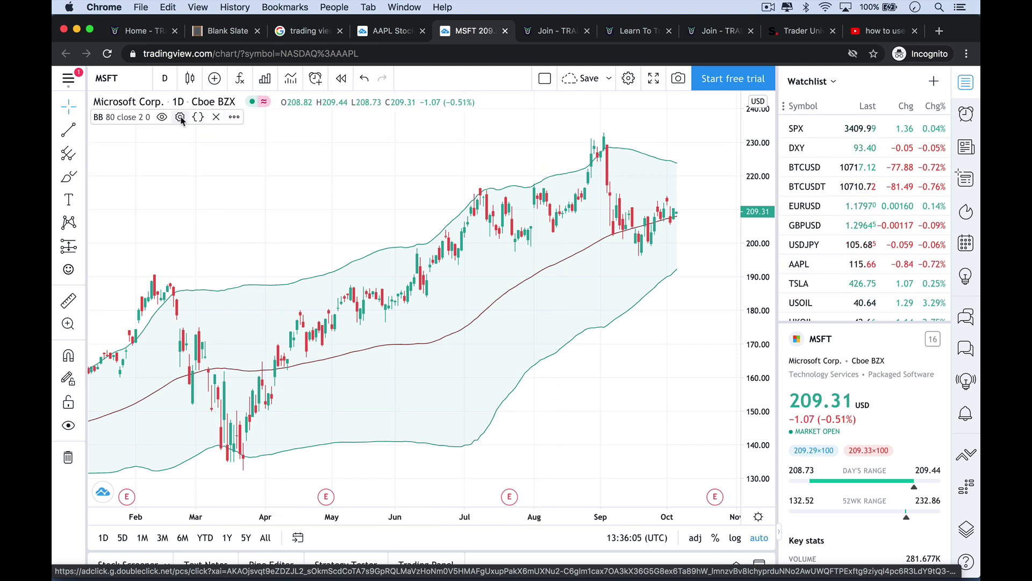
Step: Try other StdDev values for the Bollinger Bands on MSFT and apply a StdDev of 1
{"action": "left_click", "coordinate": [180, 116]}
{"action": "left_click", "coordinate": [429, 230]}
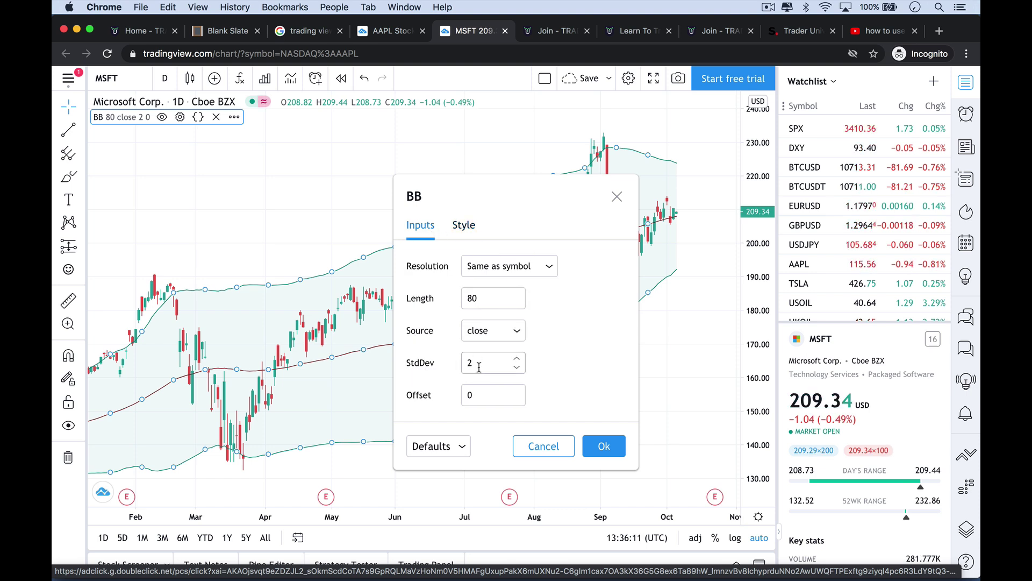
{"action": "left_click", "coordinate": [518, 359]}
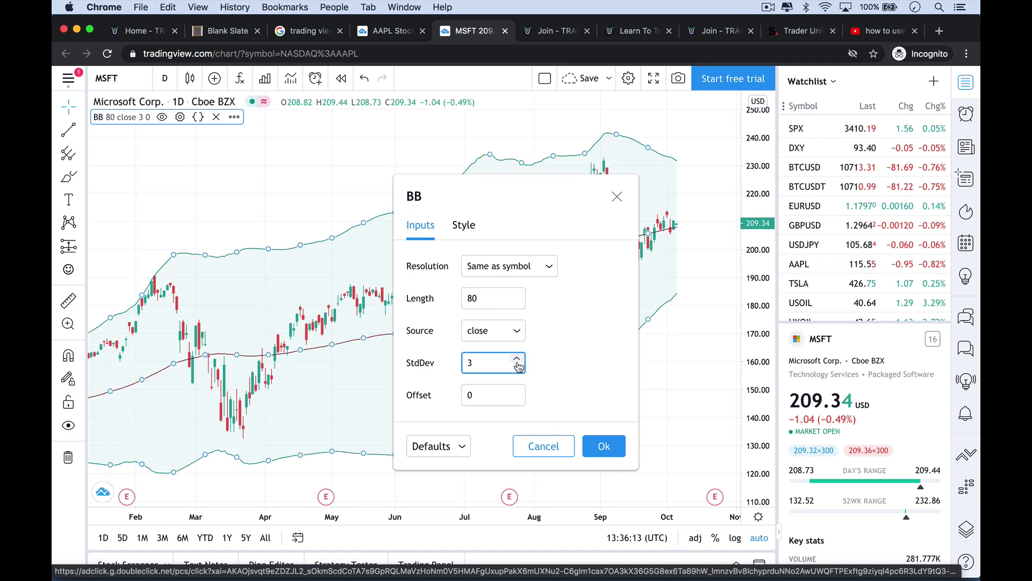
{"action": "left_click", "coordinate": [517, 368]}
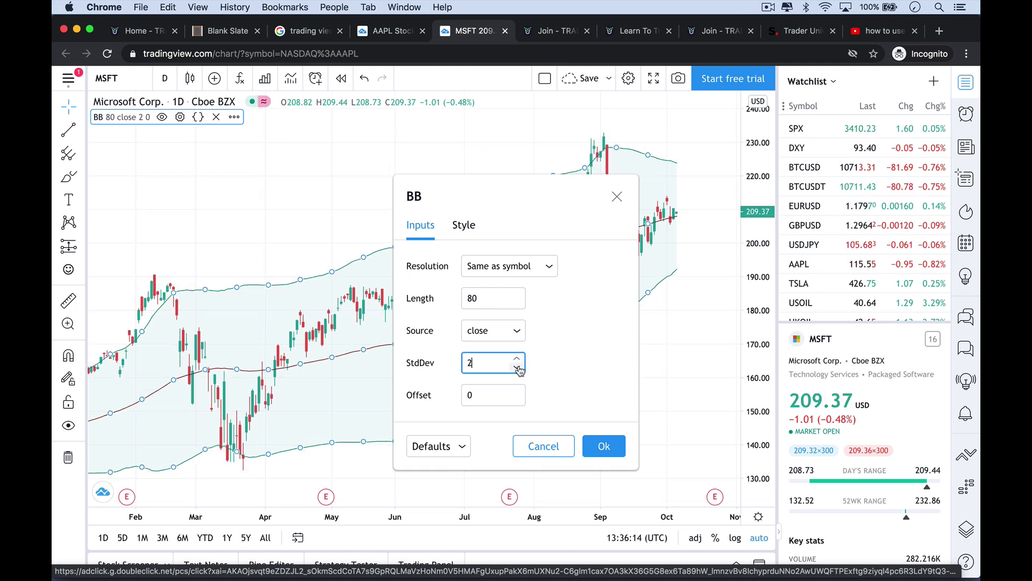
{"action": "left_click", "coordinate": [601, 446]}
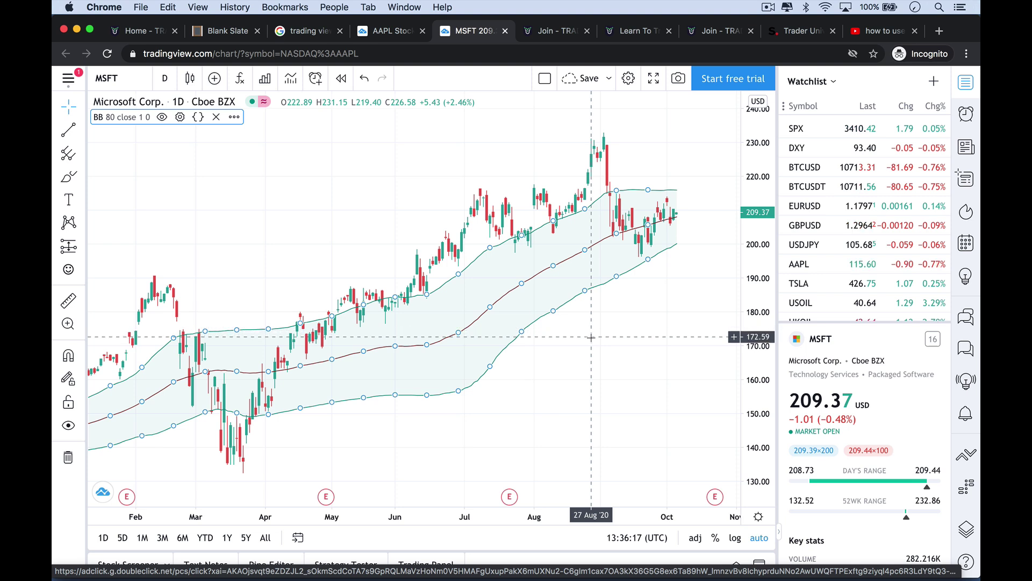
Step: Set the Bollinger Bands StdDev to 3 and view the wider bands on MSFT back to September 2019
{"action": "left_click", "coordinate": [180, 118]}
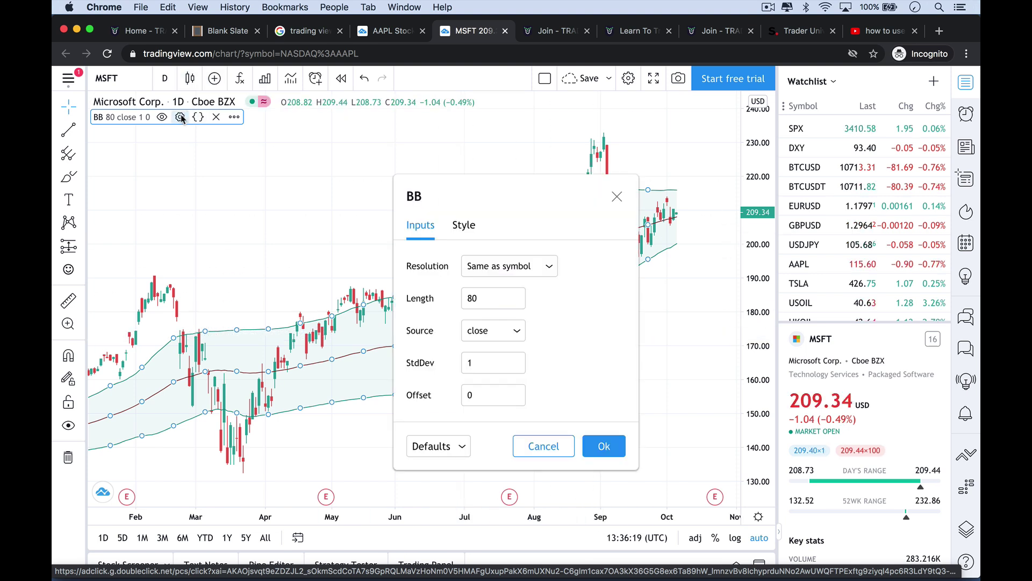
{"action": "left_click", "coordinate": [519, 358]}
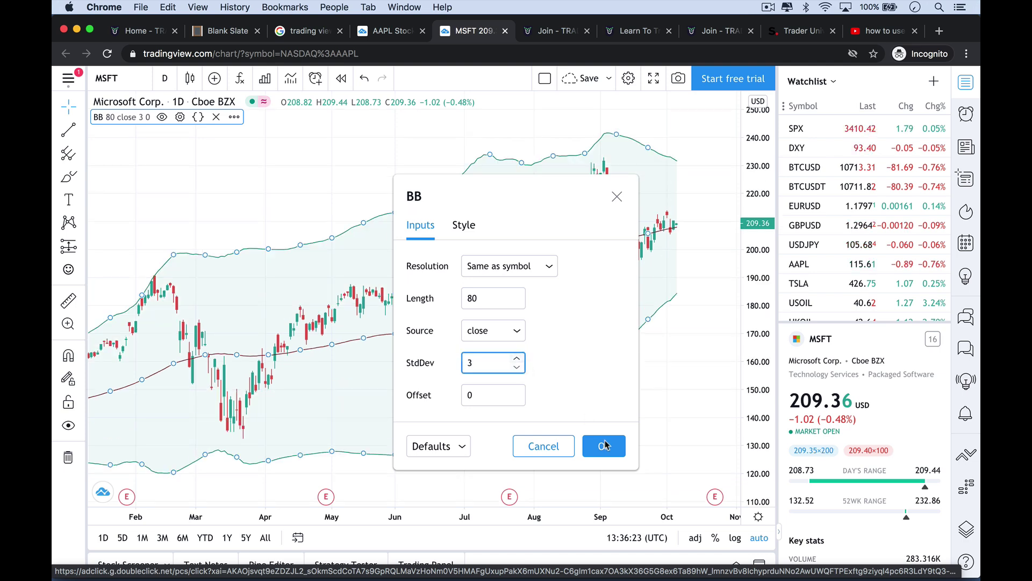
{"action": "left_click", "coordinate": [601, 446]}
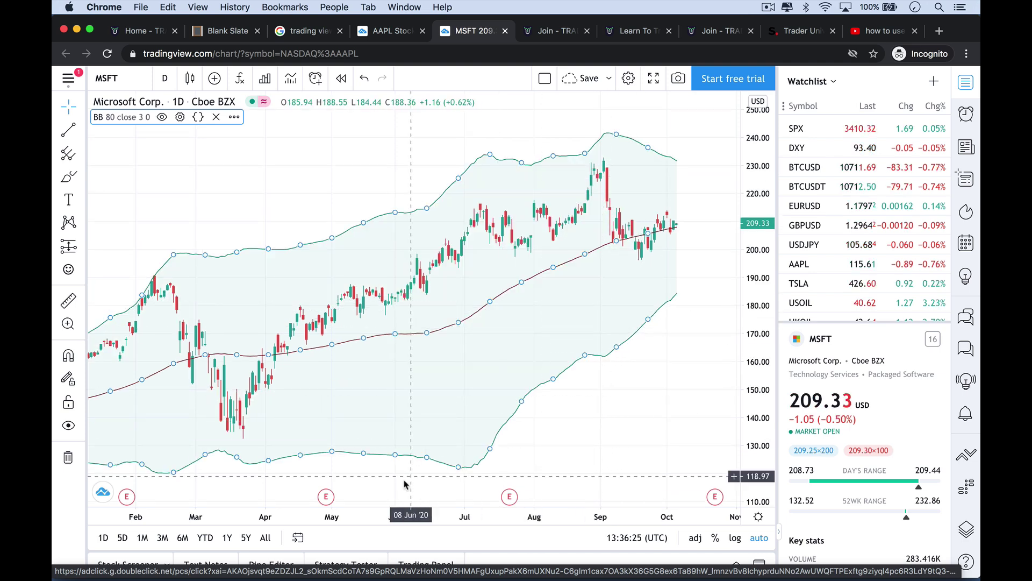
{"action": "left_click", "coordinate": [378, 477]}
{"action": "left_click", "coordinate": [377, 477]}
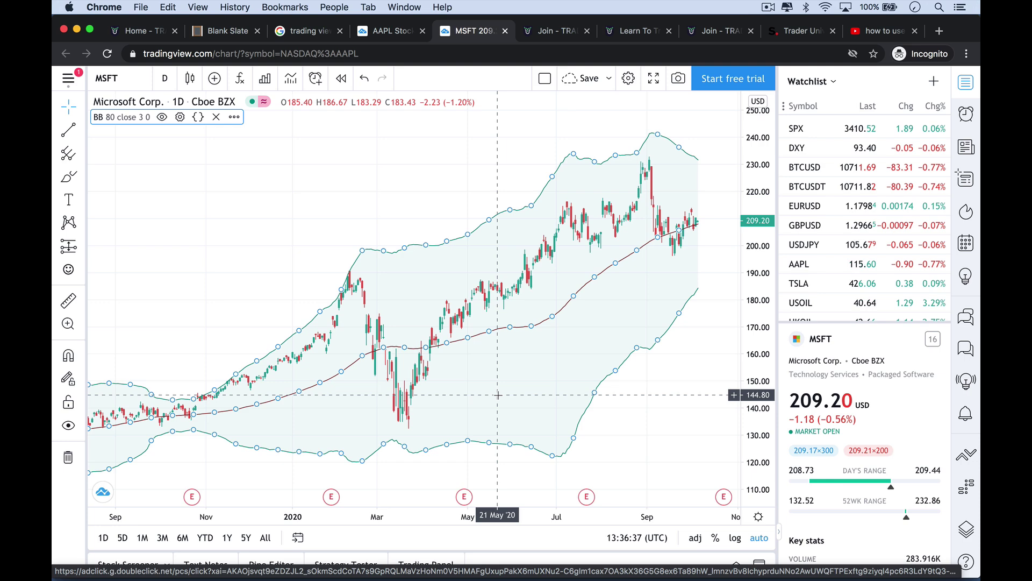
Step: Search for the symbol TSLA and switch the chart to Tesla
{"action": "type", "text": "TS"}
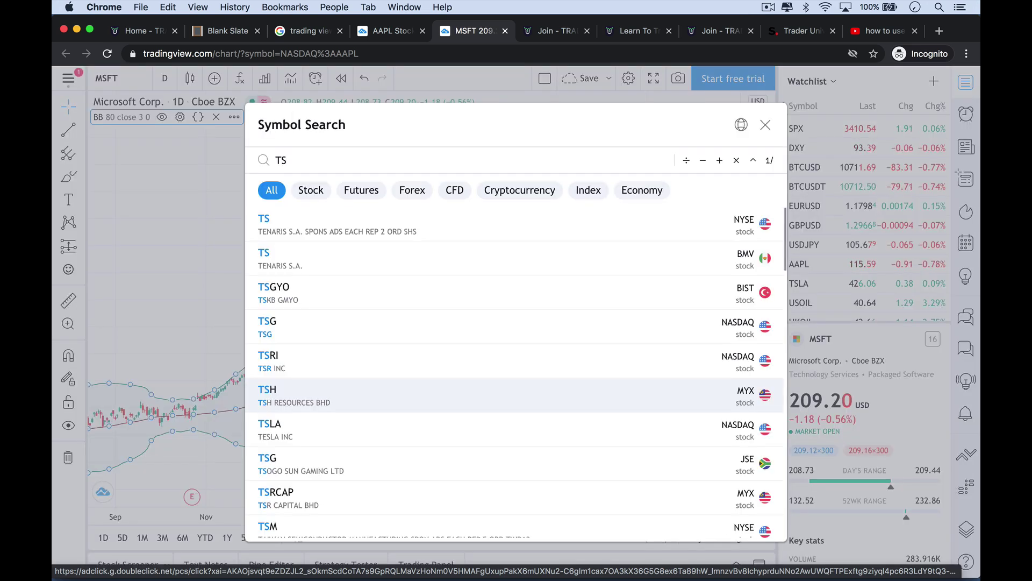
{"action": "type", "text": "LA"}
{"action": "key", "text": "Return"}
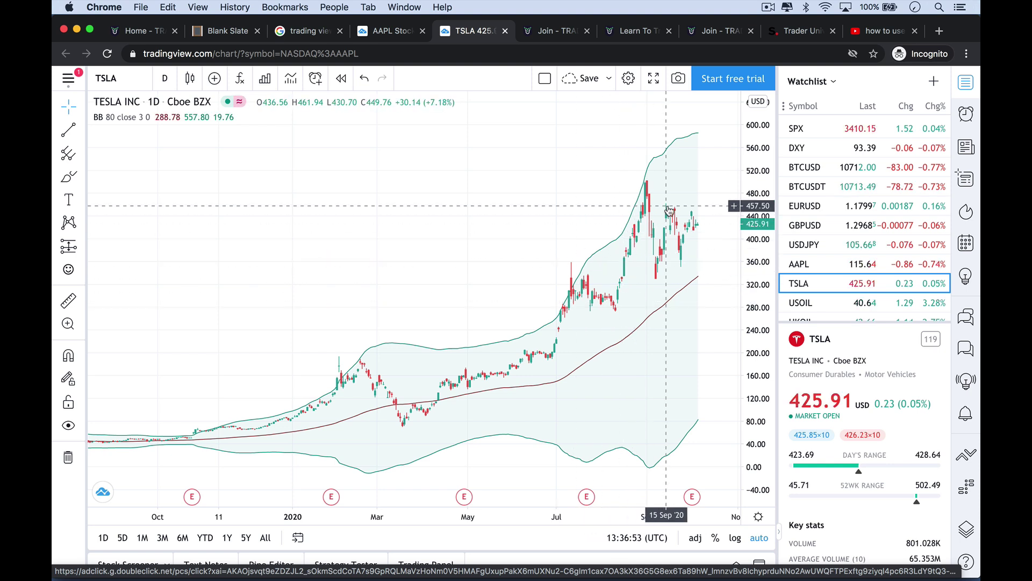
Step: Set the Bollinger Bands StdDev to 2 on the TSLA chart and dismiss the advertisement and the free-trial offer
{"action": "mouse_move", "coordinate": [195, 122]}
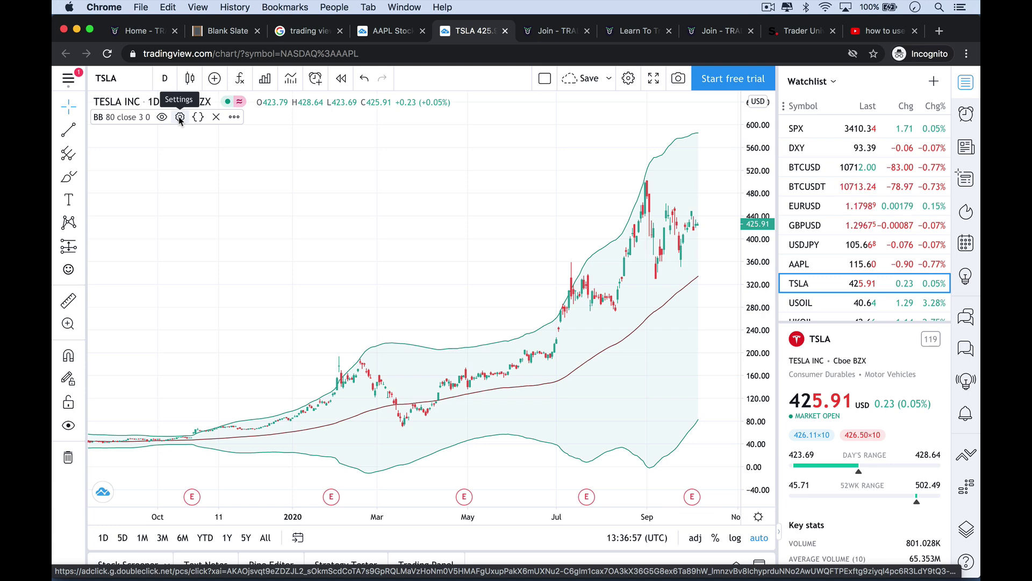
{"action": "left_click", "coordinate": [179, 117]}
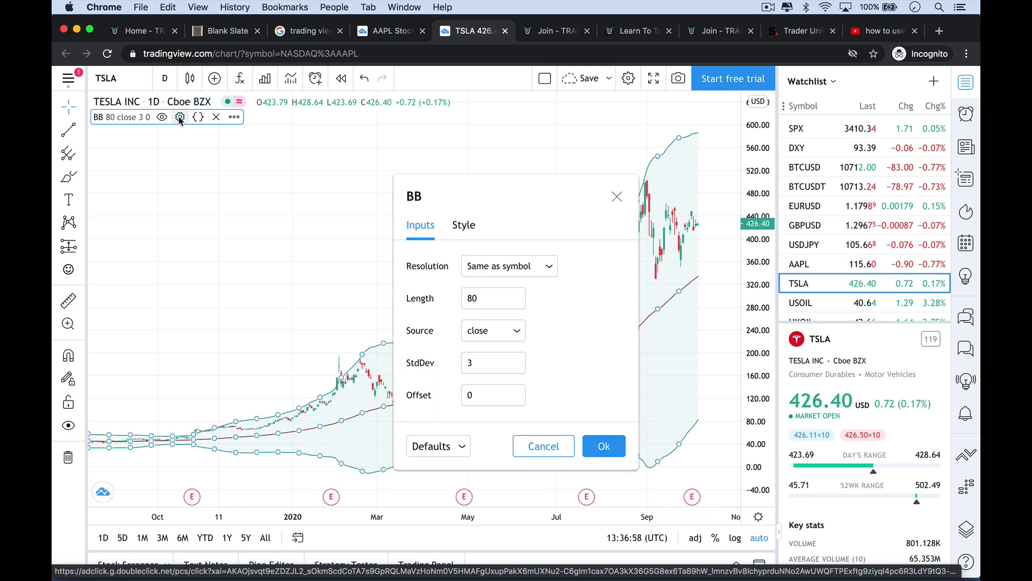
{"action": "left_click", "coordinate": [517, 369]}
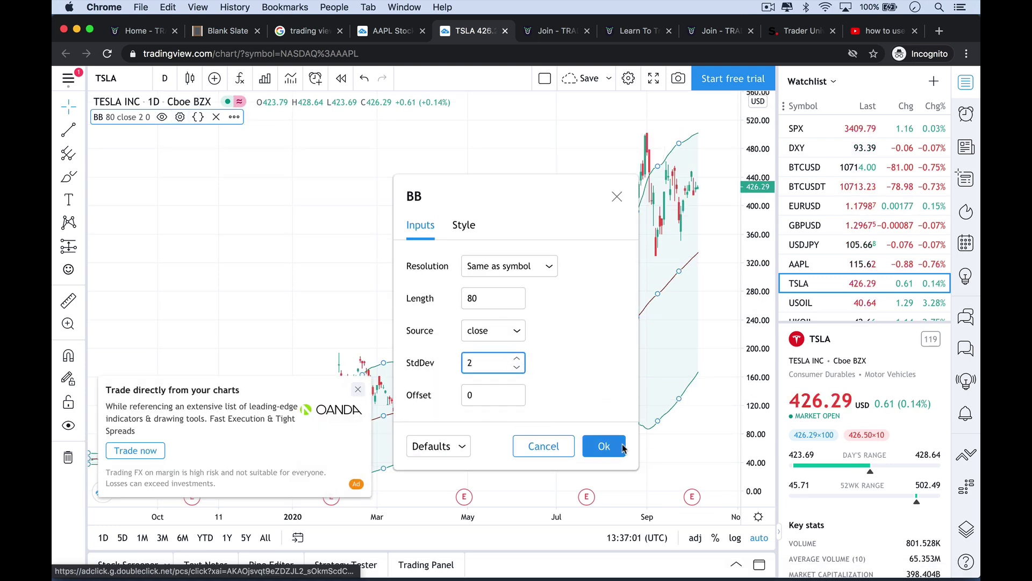
{"action": "left_click", "coordinate": [604, 447]}
{"action": "left_click", "coordinate": [358, 389]}
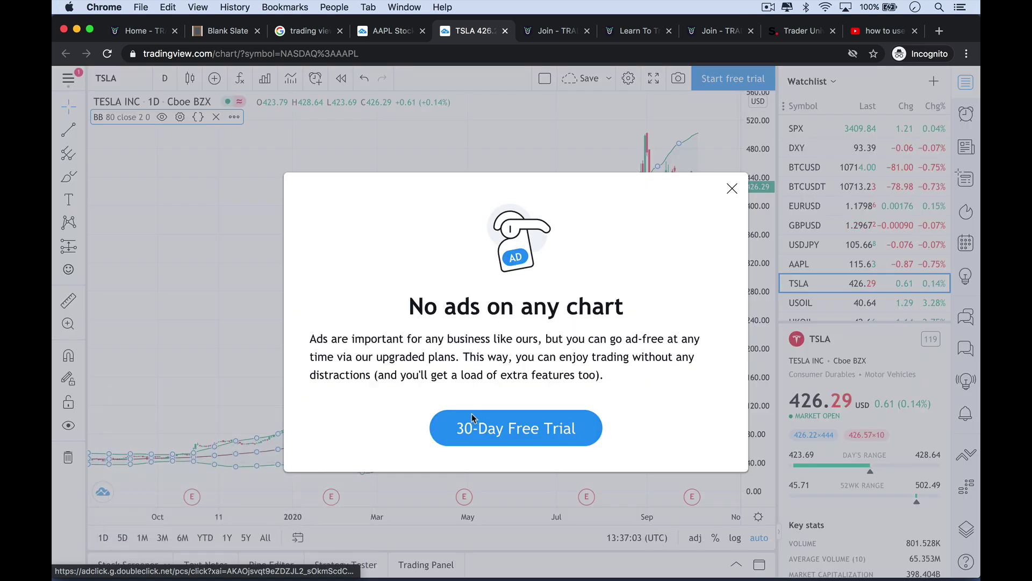
{"action": "left_click", "coordinate": [731, 186]}
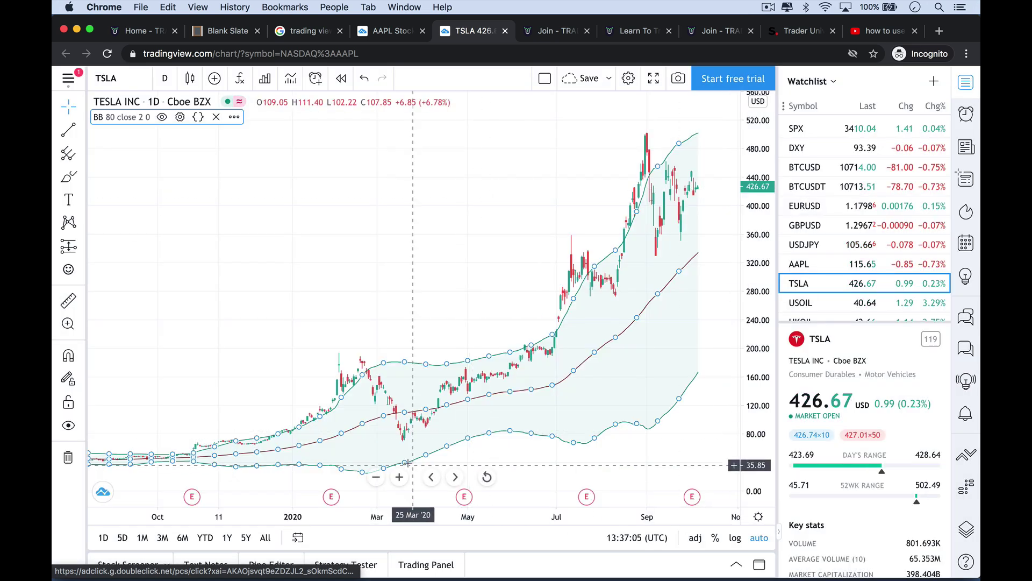
Step: Examine TSLA's price against its Bollinger Bands from about April to October 2020, and remove the Bollinger Bands
{"action": "left_click", "coordinate": [376, 477]}
{"action": "left_click", "coordinate": [399, 477]}
{"action": "left_click", "coordinate": [400, 477]}
{"action": "left_click", "coordinate": [399, 477]}
{"action": "left_click", "coordinate": [400, 477]}
{"action": "left_click", "coordinate": [400, 478]}
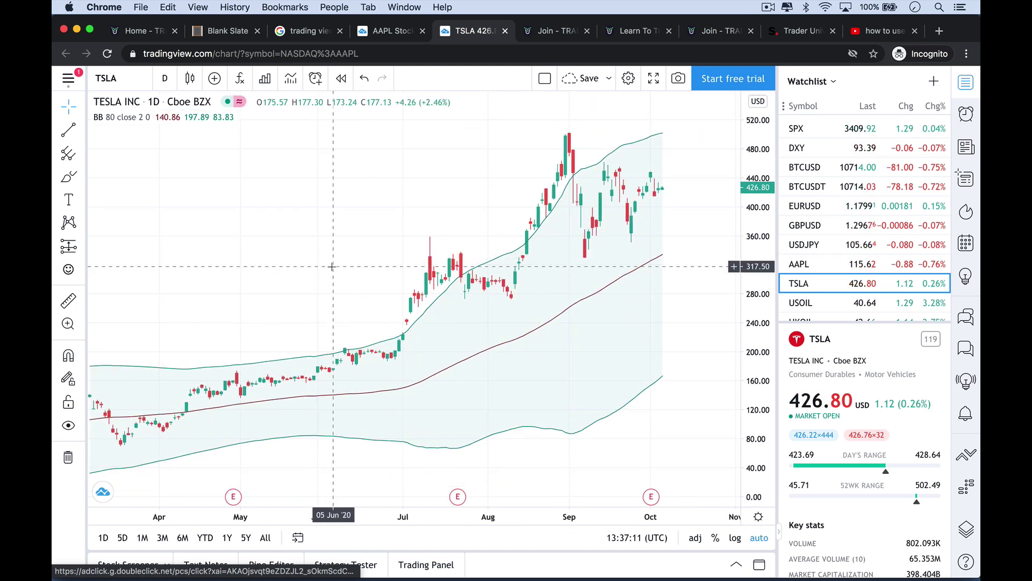
{"action": "mouse_move", "coordinate": [366, 251]}
{"action": "left_mouse_down"}
{"action": "mouse_move", "coordinate": [420, 237]}
{"action": "mouse_move", "coordinate": [349, 238]}
{"action": "left_mouse_up"}
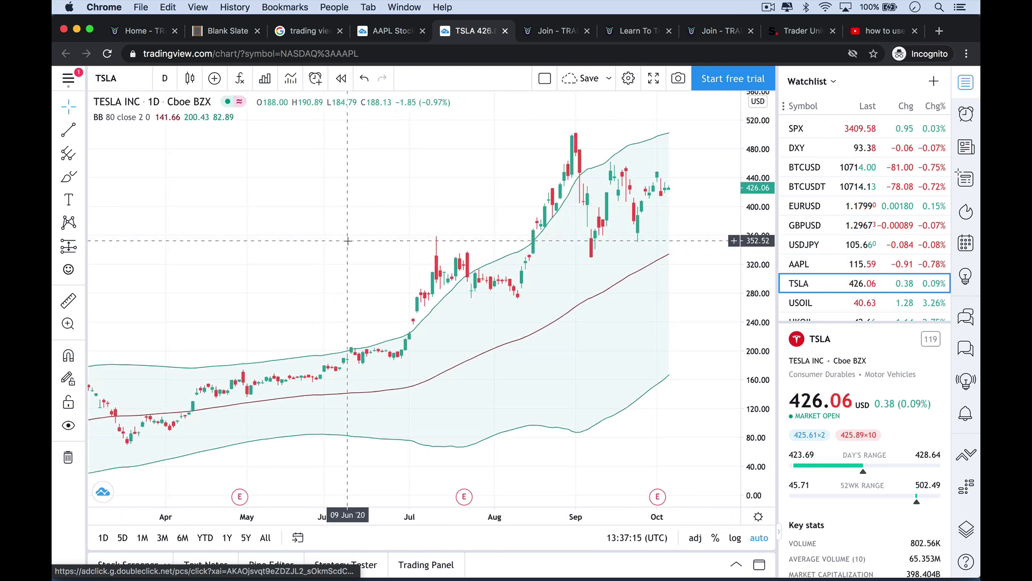
{"action": "mouse_move", "coordinate": [203, 125]}
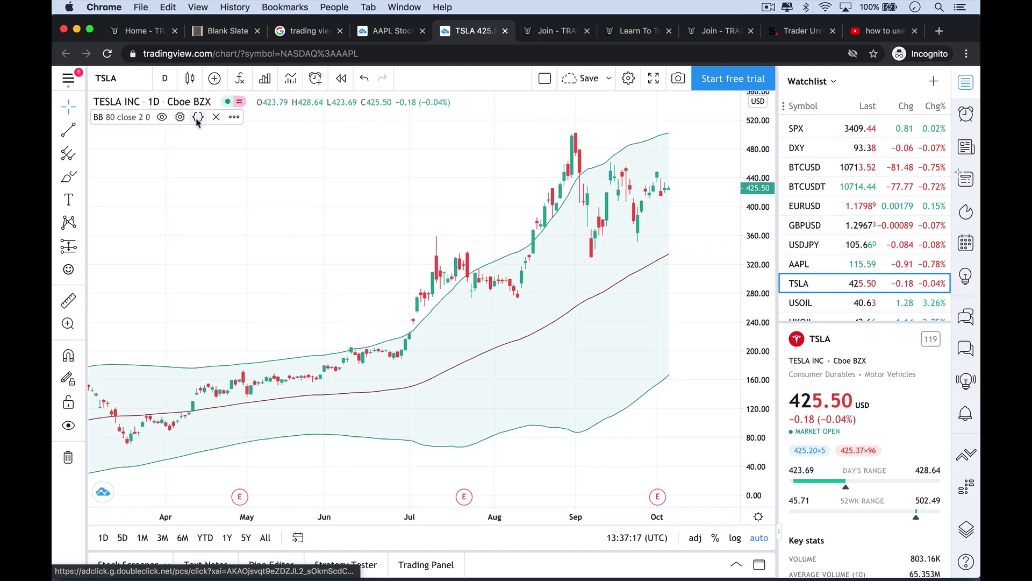
{"action": "left_click", "coordinate": [216, 117]}
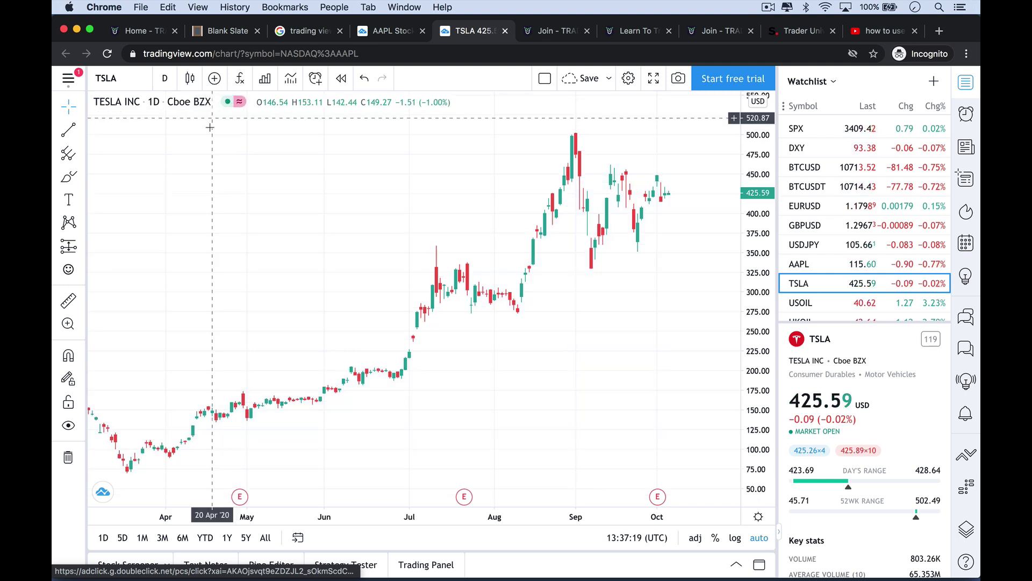
Step: Change the TSLA chart type to Bars and view the individual bars from June 2020 onward
{"action": "left_click", "coordinate": [190, 79]}
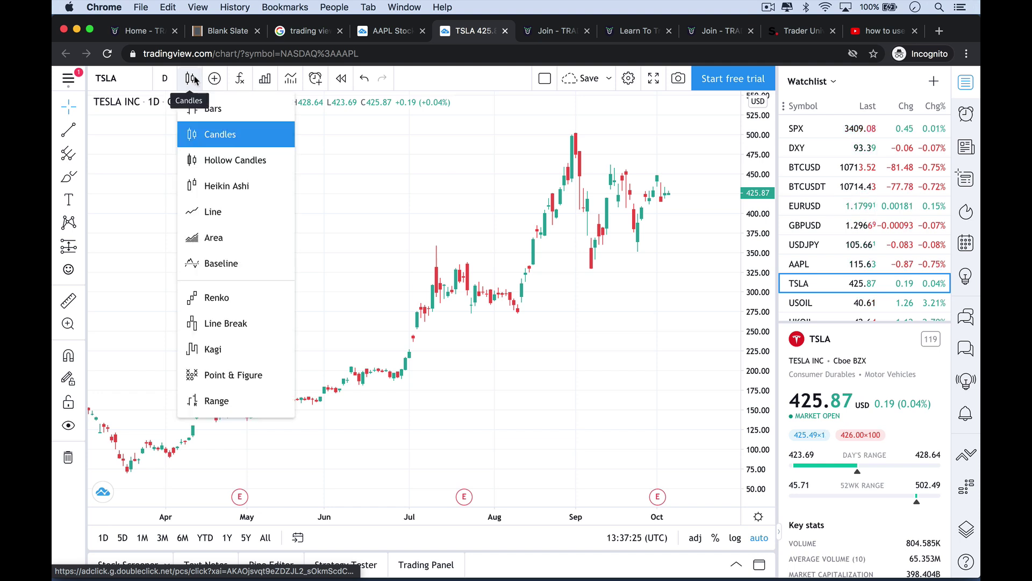
{"action": "left_click", "coordinate": [240, 110]}
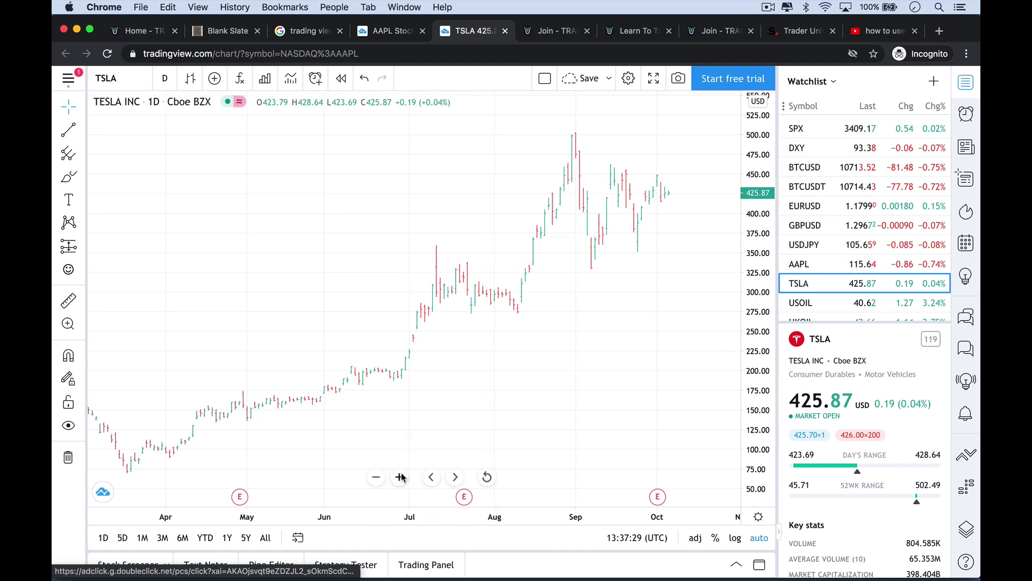
{"action": "left_click", "coordinate": [401, 477]}
{"action": "left_click", "coordinate": [401, 477]}
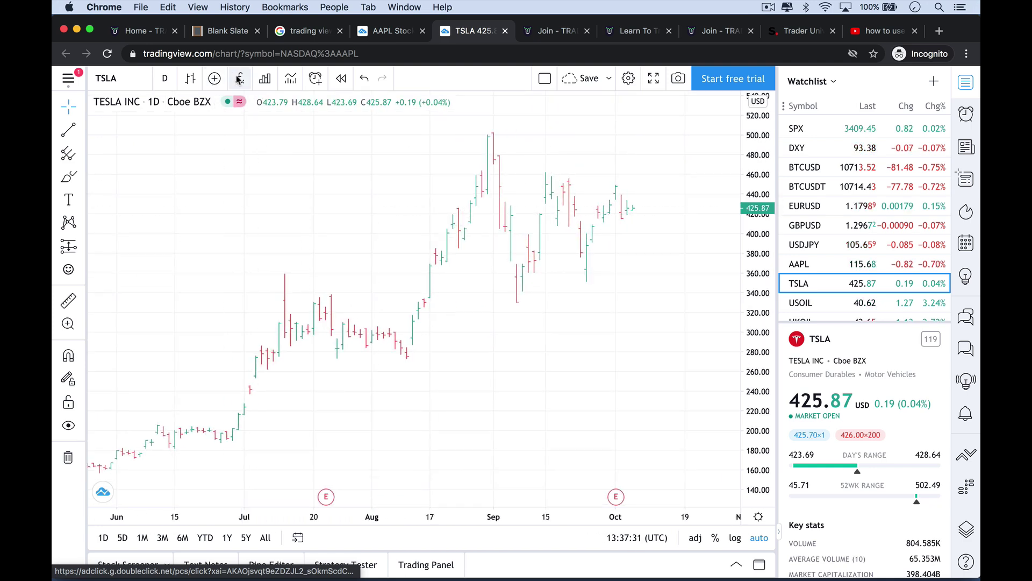
Step: Change the TSLA chart type to Line and view it back to about May 2020
{"action": "left_click", "coordinate": [190, 79]}
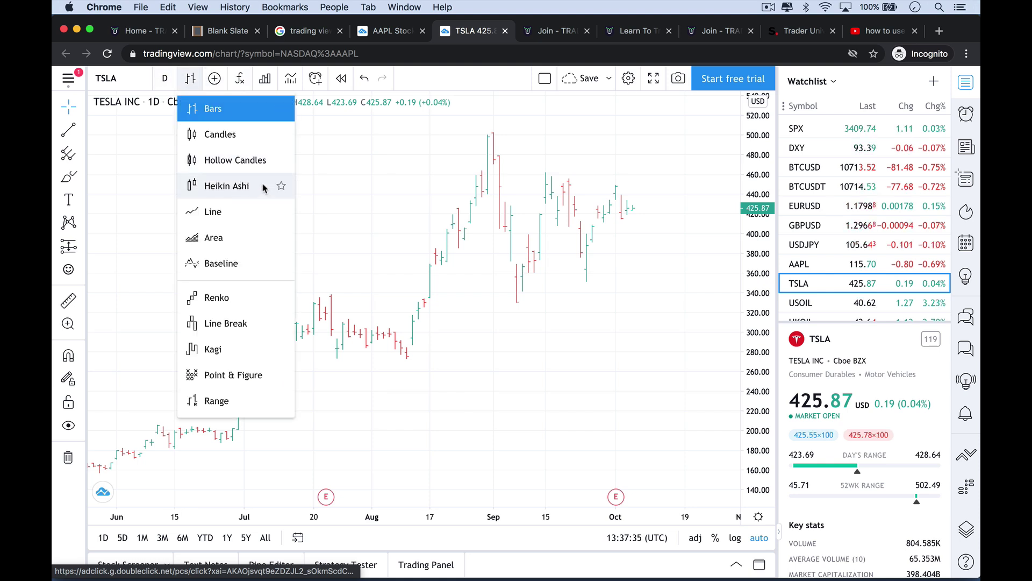
{"action": "left_click", "coordinate": [244, 210]}
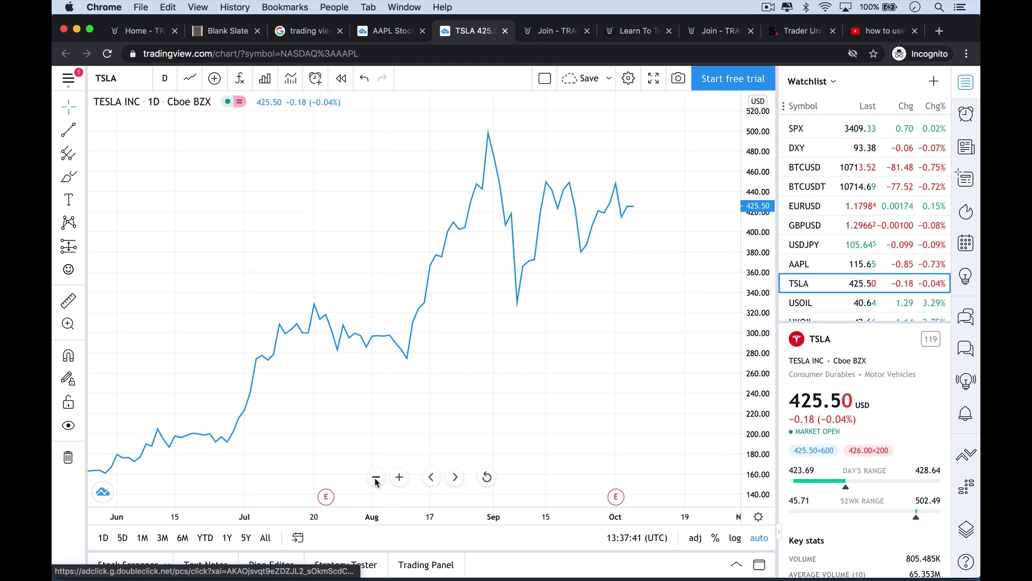
{"action": "left_click", "coordinate": [376, 477]}
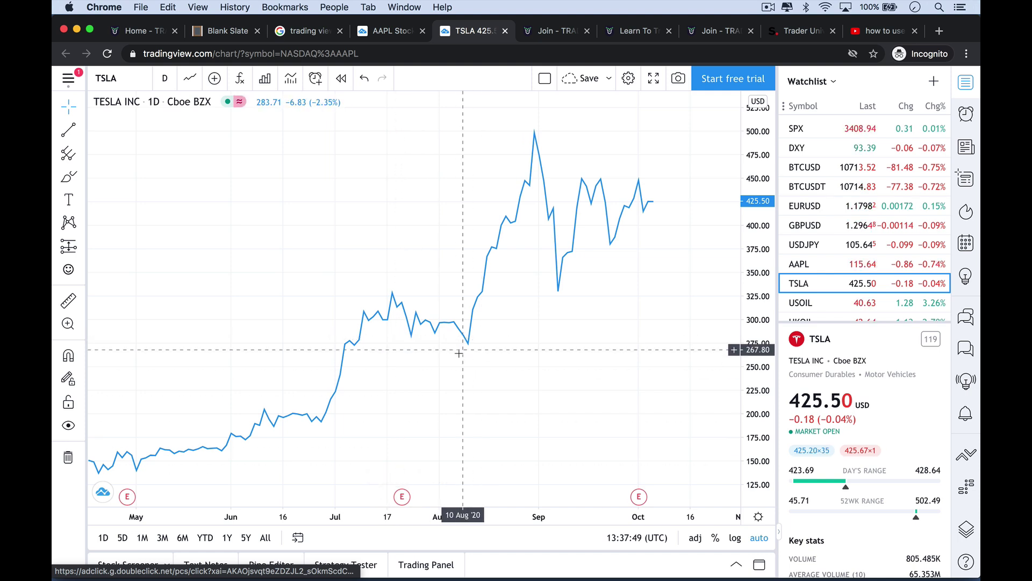
Step: Add the NASDAQ stock AMZN as a comparison on the TSLA chart and view both lines from the start of 2020
{"action": "left_click", "coordinate": [214, 79]}
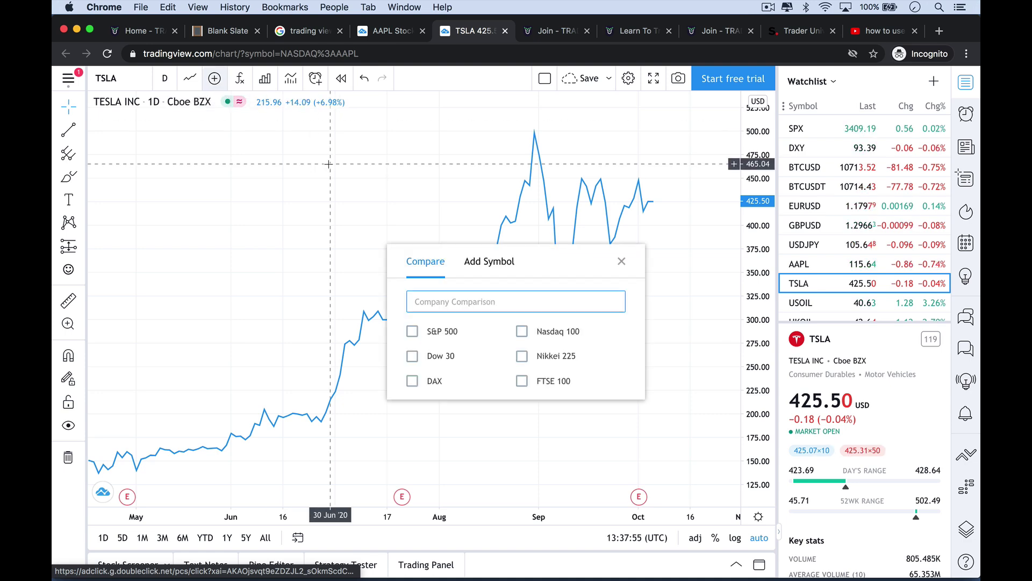
{"action": "type", "text": "AMZN"}
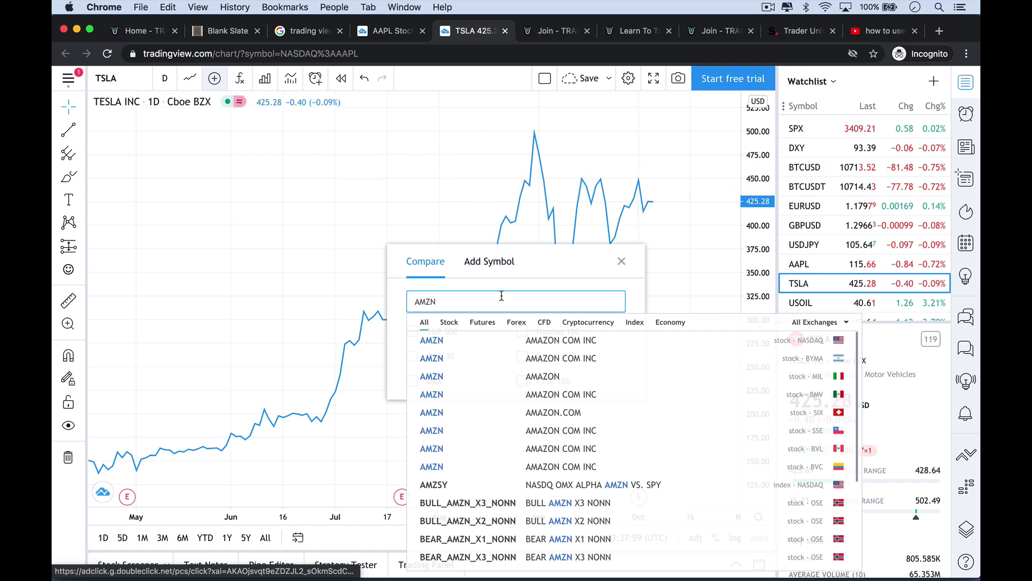
{"action": "left_click", "coordinate": [526, 340]}
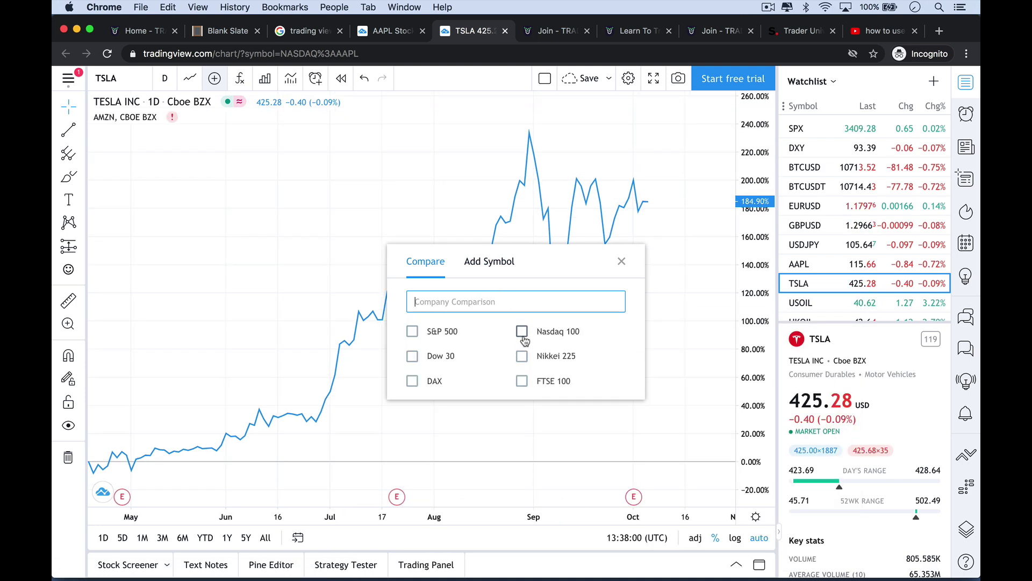
{"action": "left_click", "coordinate": [622, 262]}
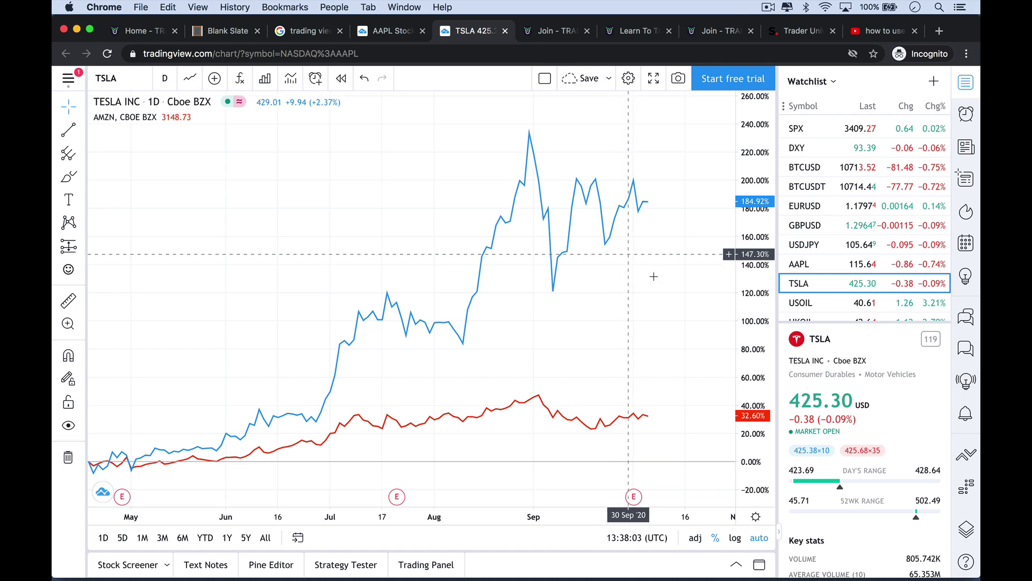
{"action": "left_click_drag", "start_coordinate": [341, 355], "coordinate": [468, 350]}
{"action": "left_click", "coordinate": [376, 478]}
{"action": "left_click_drag", "start_coordinate": [327, 358], "coordinate": [477, 320]}
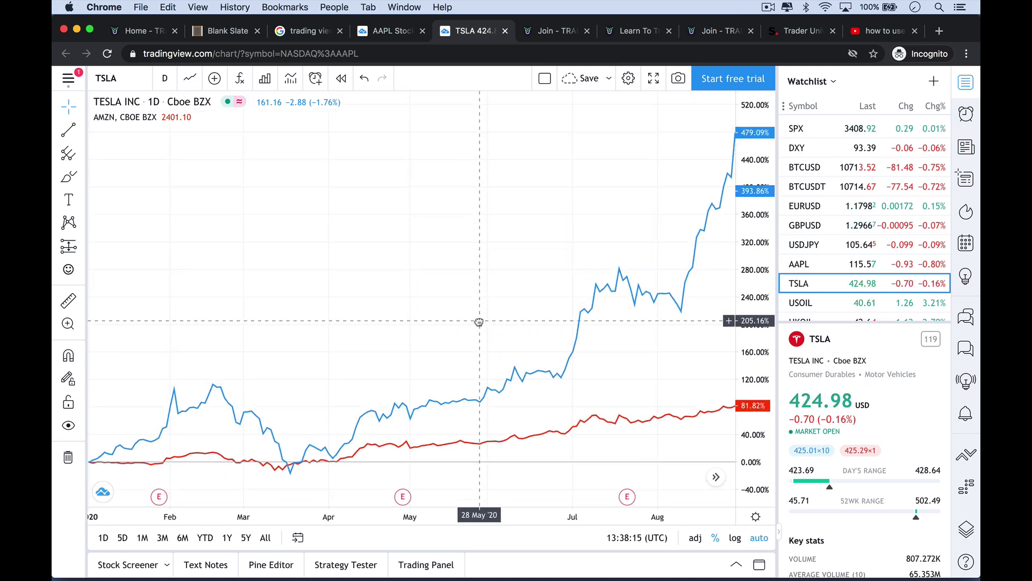
Step: Add the S&P 500 index as a further comparison on the TSLA and AMZN chart, viewed from January to October 2020
{"action": "left_click", "coordinate": [376, 478]}
{"action": "left_click_drag", "start_coordinate": [421, 311], "coordinate": [307, 309]}
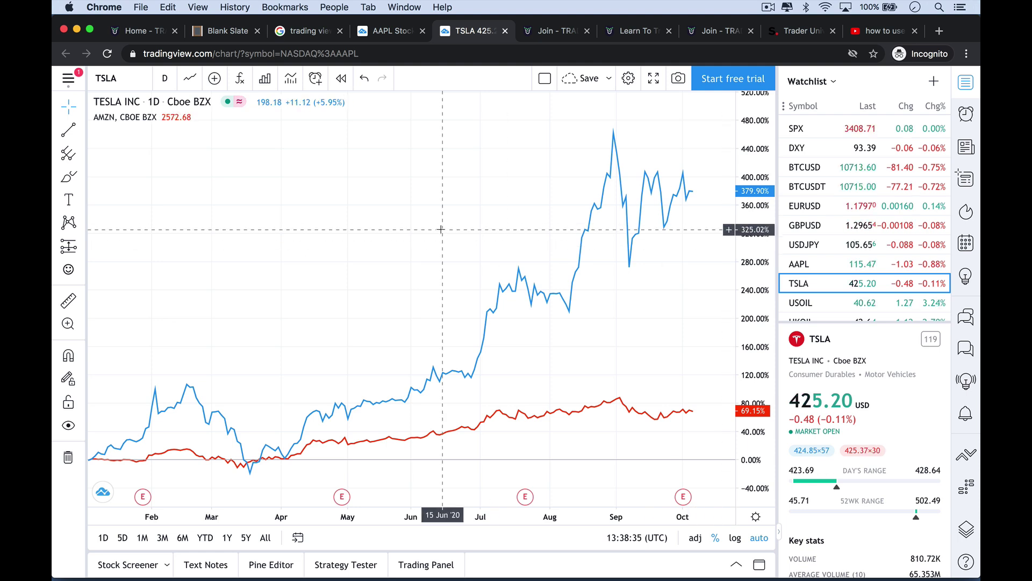
{"action": "left_click", "coordinate": [214, 79]}
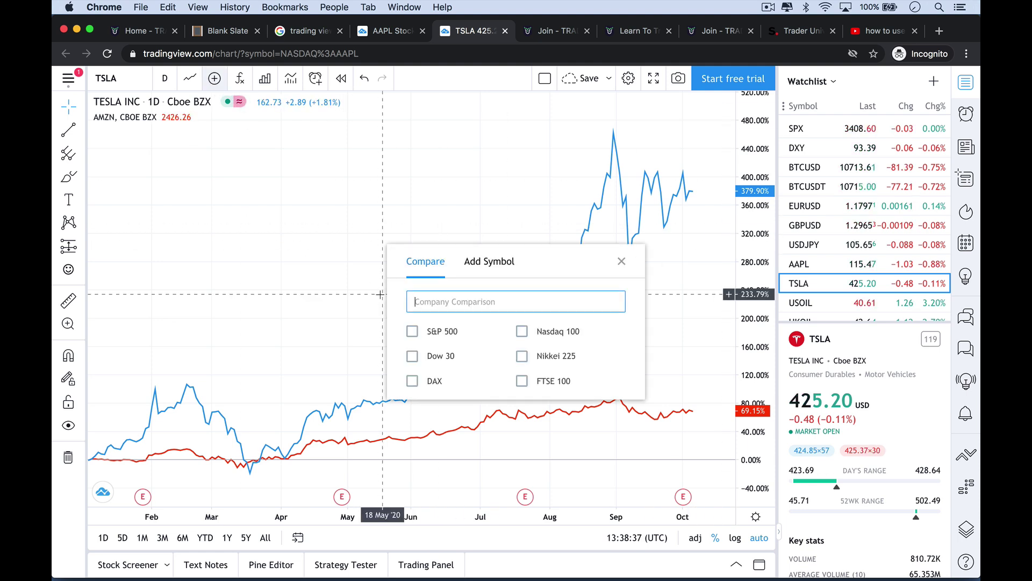
{"action": "left_click", "coordinate": [456, 332]}
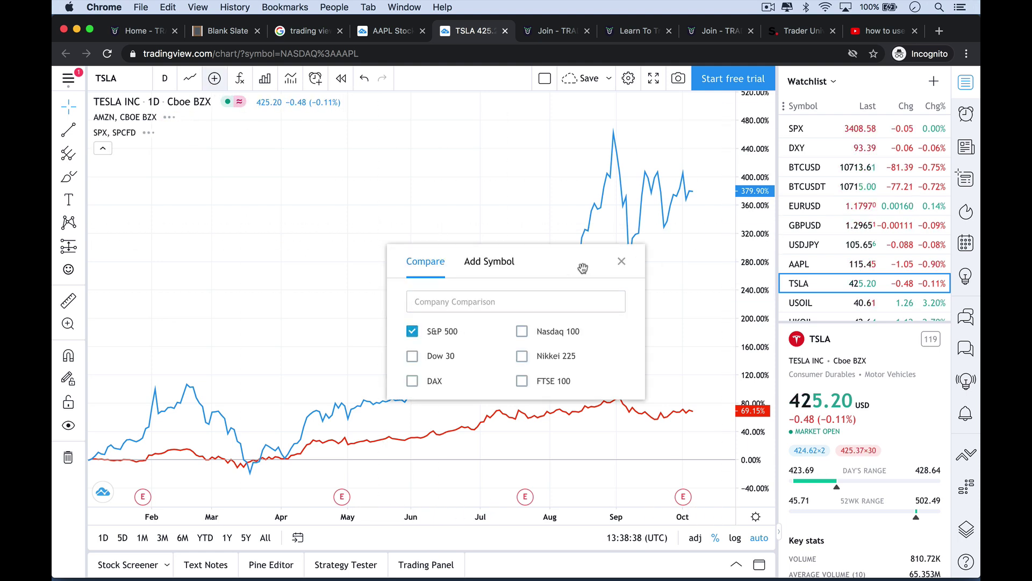
{"action": "left_click", "coordinate": [620, 263]}
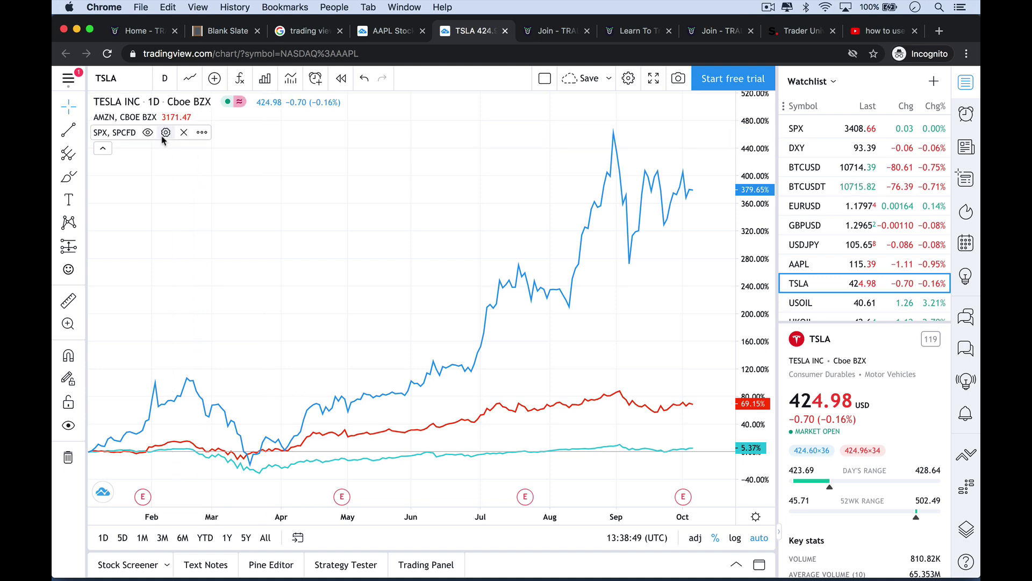
Step: Remove the S&P 500 (SPX) and AMZN comparison symbols from the TSLA chart
{"action": "left_click", "coordinate": [183, 133]}
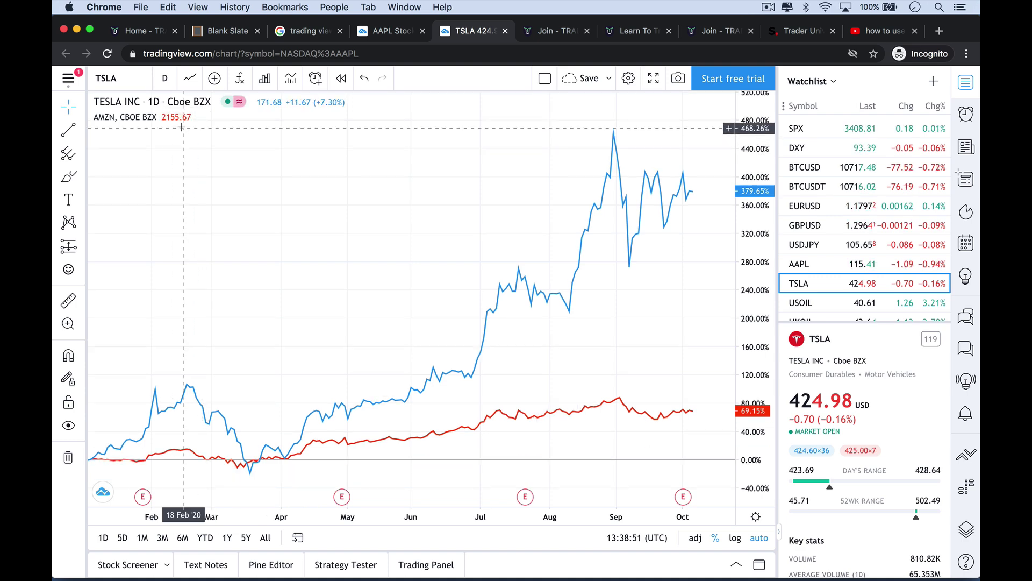
{"action": "left_click", "coordinate": [200, 116]}
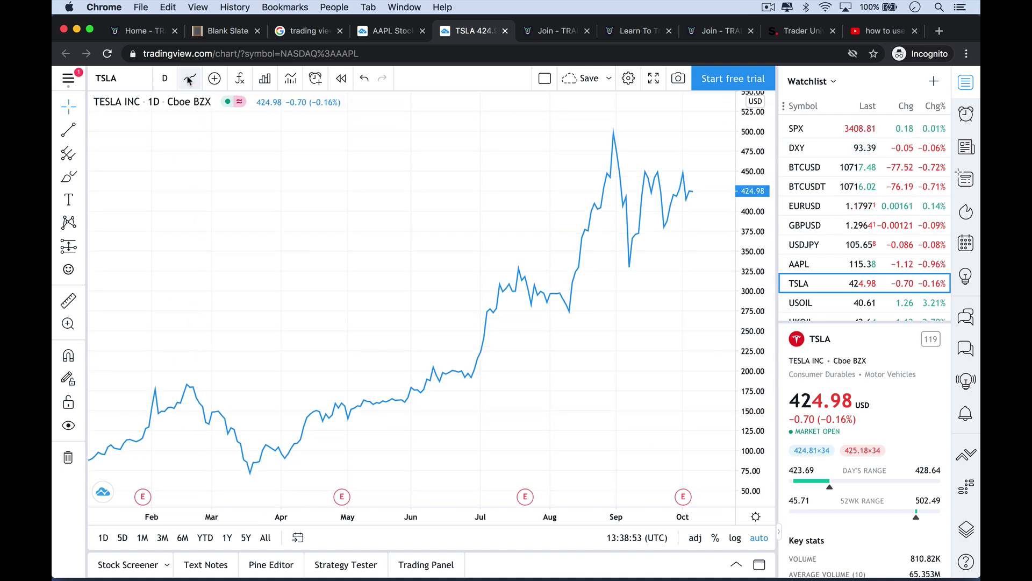
Step: Change the TSLA chart type to Candles and view the price history back to November 2019
{"action": "left_click", "coordinate": [190, 77]}
{"action": "left_click", "coordinate": [223, 132]}
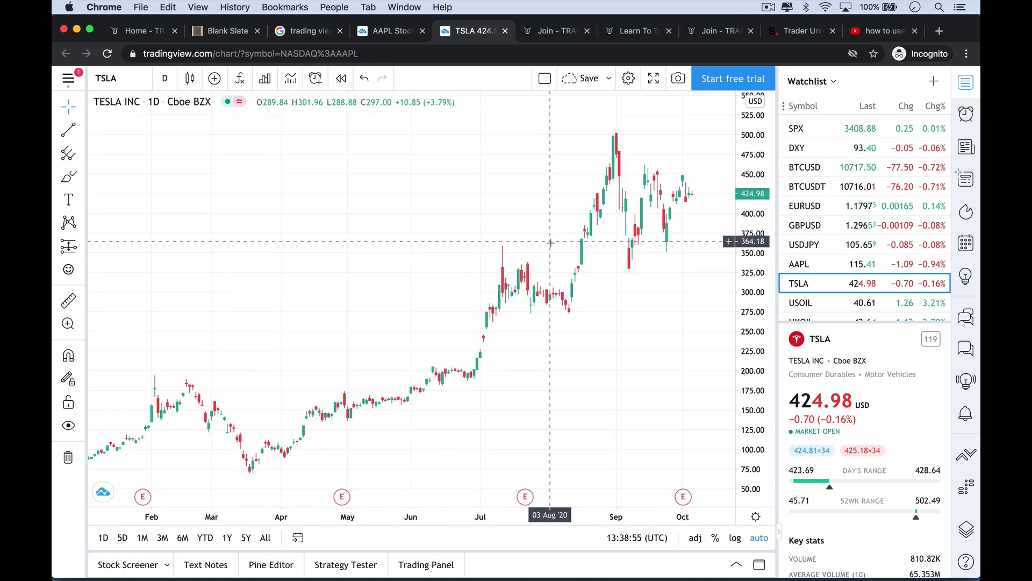
{"action": "left_click", "coordinate": [377, 477]}
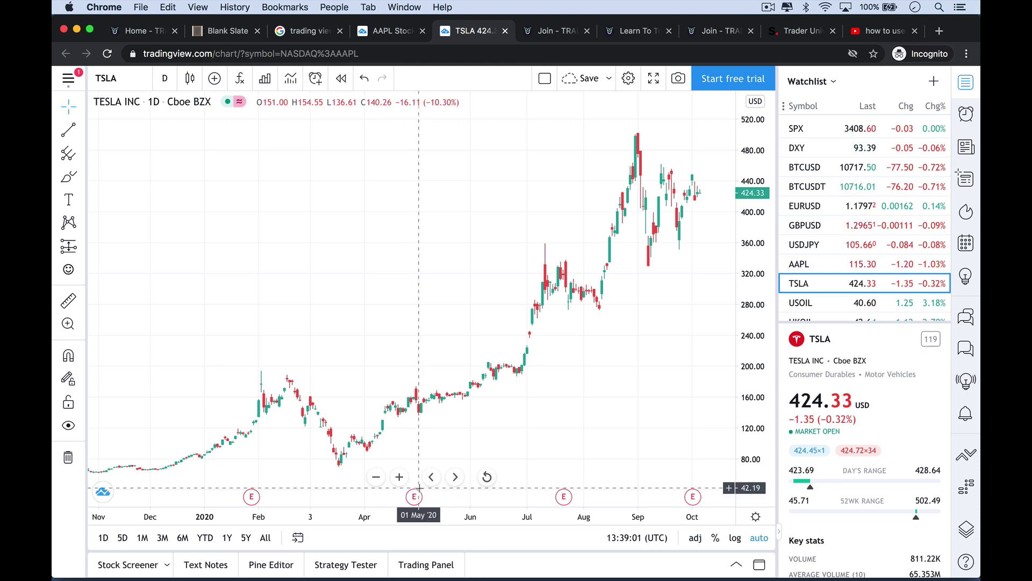
Step: Switch to the Trader University Join page and look through the first rows of courses offered
{"action": "left_click", "coordinate": [549, 32]}
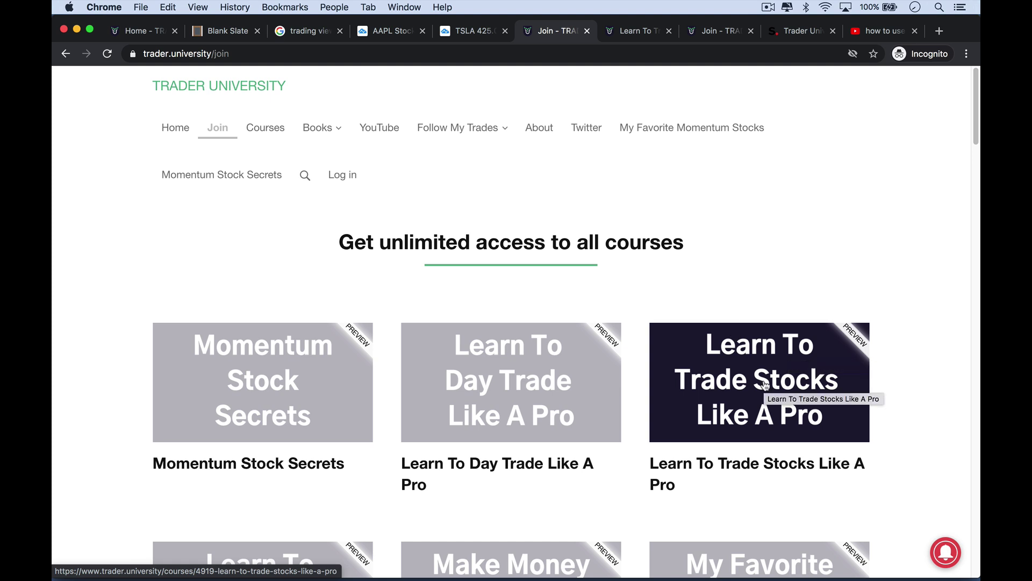
{"action": "scroll", "coordinate": [766, 384], "scroll_direction": "down", "scroll_amount": 1}
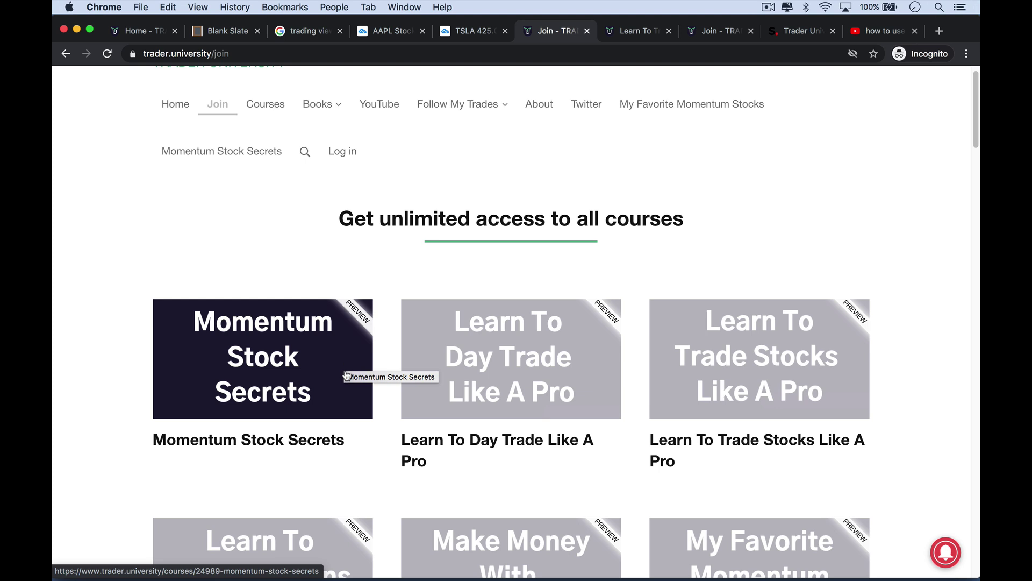
{"action": "scroll", "coordinate": [347, 376], "scroll_direction": "down", "scroll_amount": 1}
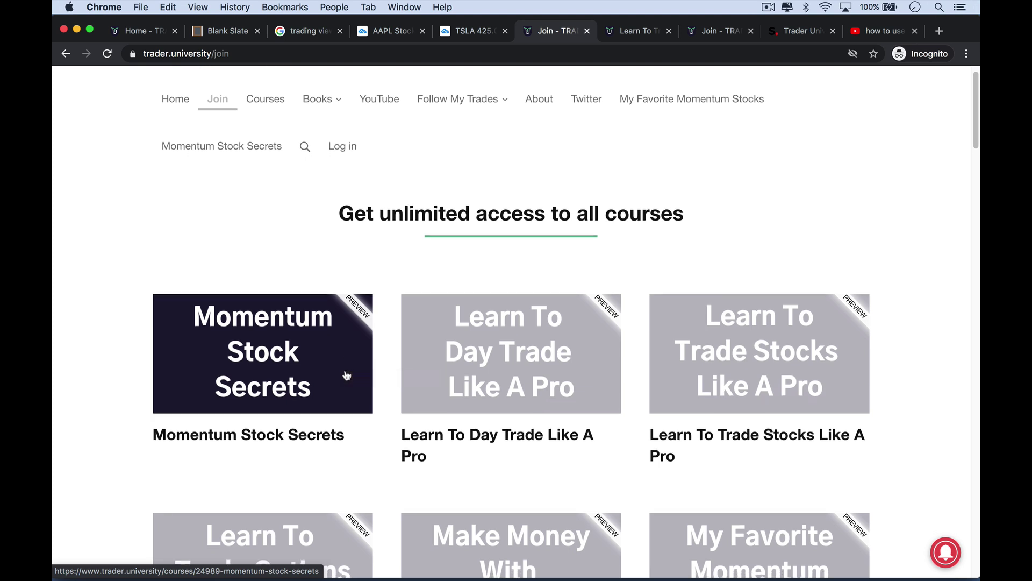
{"action": "scroll", "coordinate": [347, 376], "scroll_direction": "down", "scroll_amount": 3}
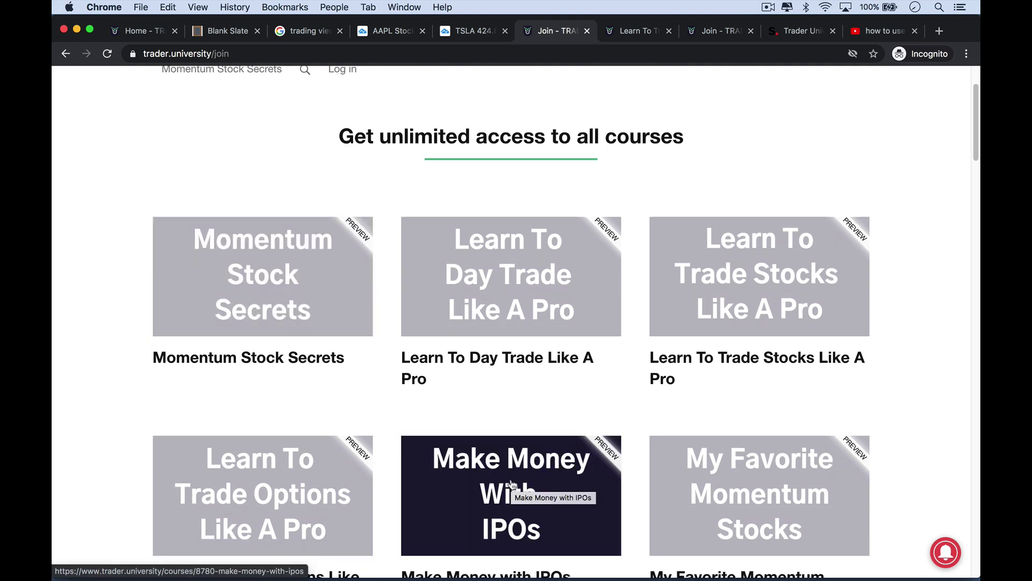
{"action": "scroll", "coordinate": [512, 483], "scroll_direction": "down", "scroll_amount": 4}
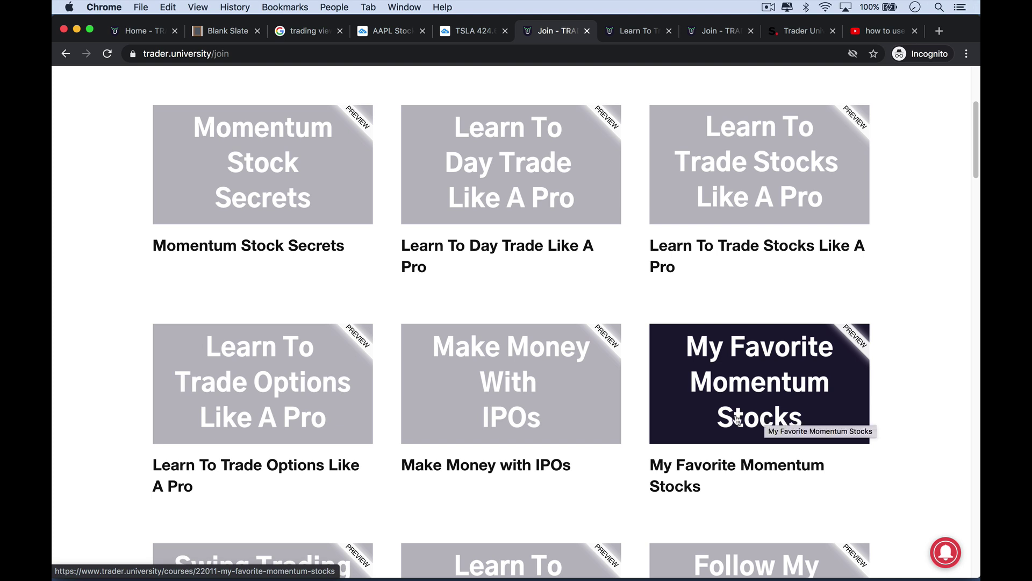
{"action": "scroll", "coordinate": [619, 428], "scroll_direction": "up", "scroll_amount": 2}
{"action": "scroll", "coordinate": [619, 429], "scroll_direction": "up", "scroll_amount": 5}
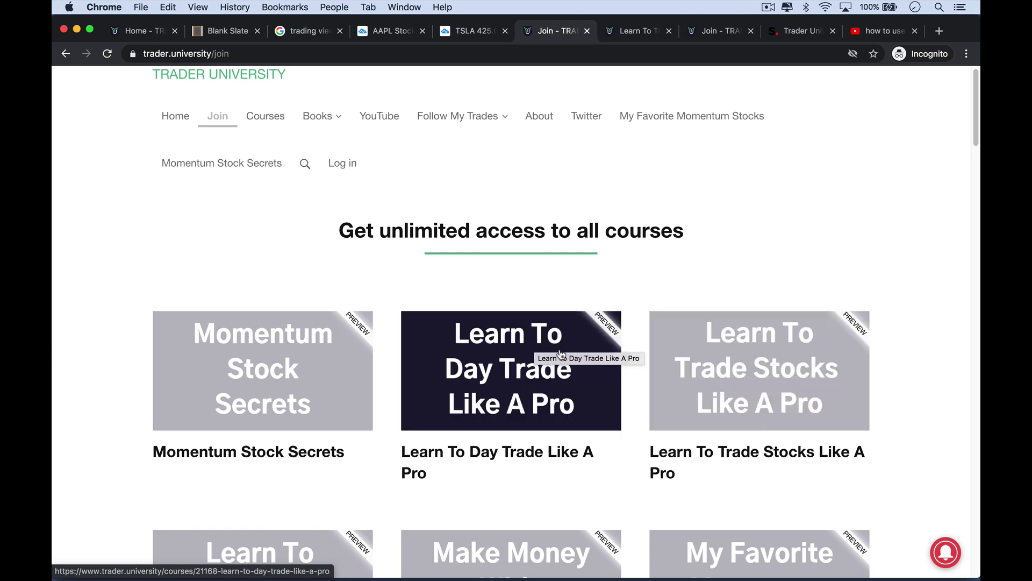
Step: Review the curriculum of the Learn To Trade Stocks Like A Pro course, including its technical indicator and order placement lectures
{"action": "left_click", "coordinate": [633, 30]}
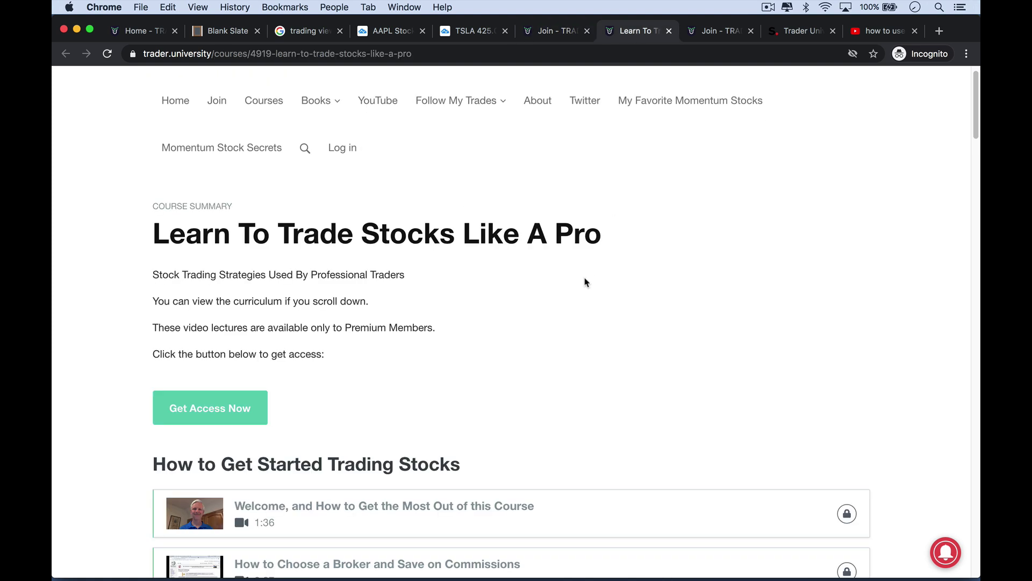
{"action": "scroll", "coordinate": [590, 326], "scroll_direction": "down", "scroll_amount": 8}
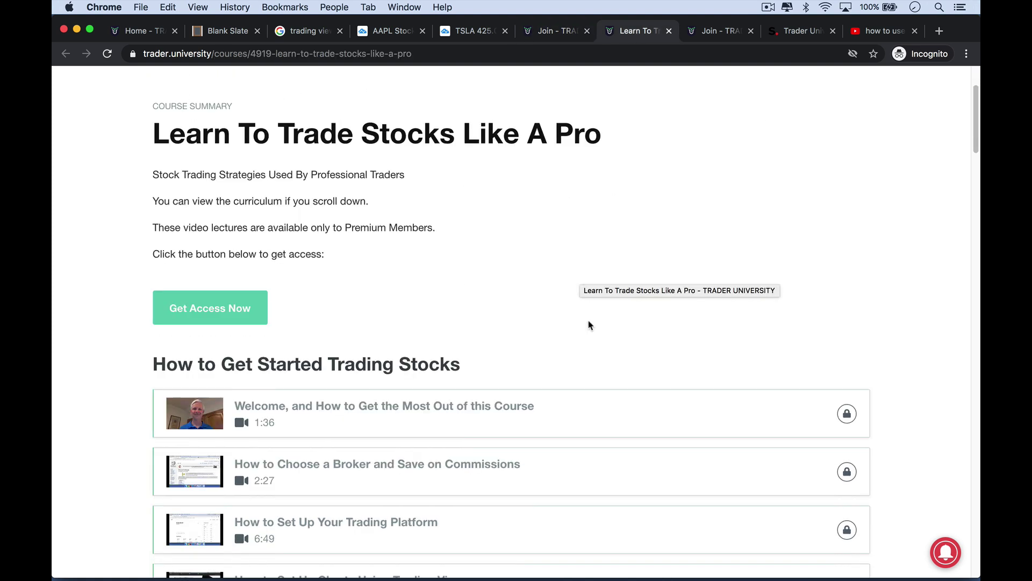
{"action": "scroll", "coordinate": [569, 339], "scroll_direction": "down", "scroll_amount": 6}
{"action": "scroll", "coordinate": [569, 340], "scroll_direction": "down", "scroll_amount": 2}
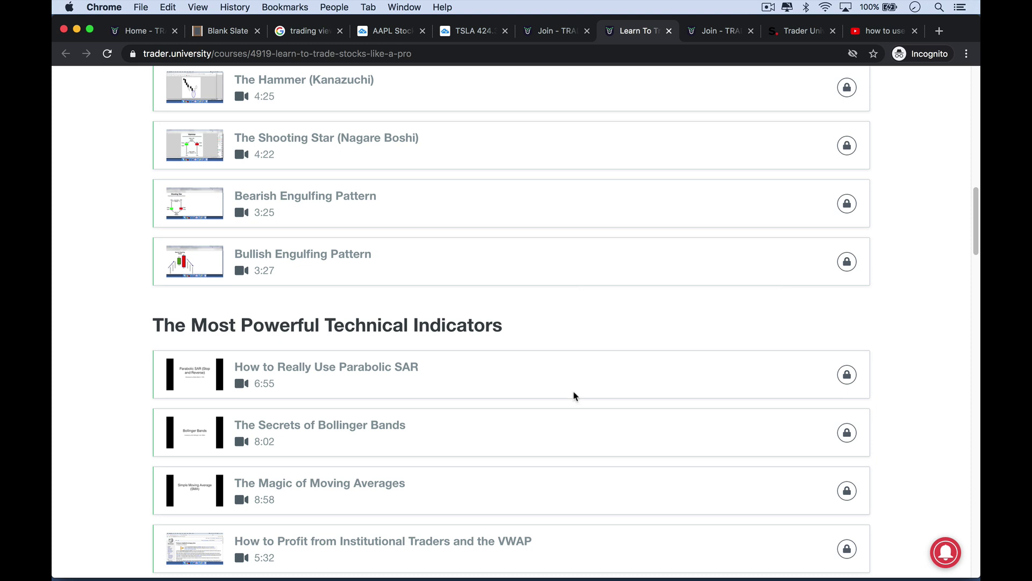
{"action": "scroll", "coordinate": [574, 395], "scroll_direction": "down", "scroll_amount": 1}
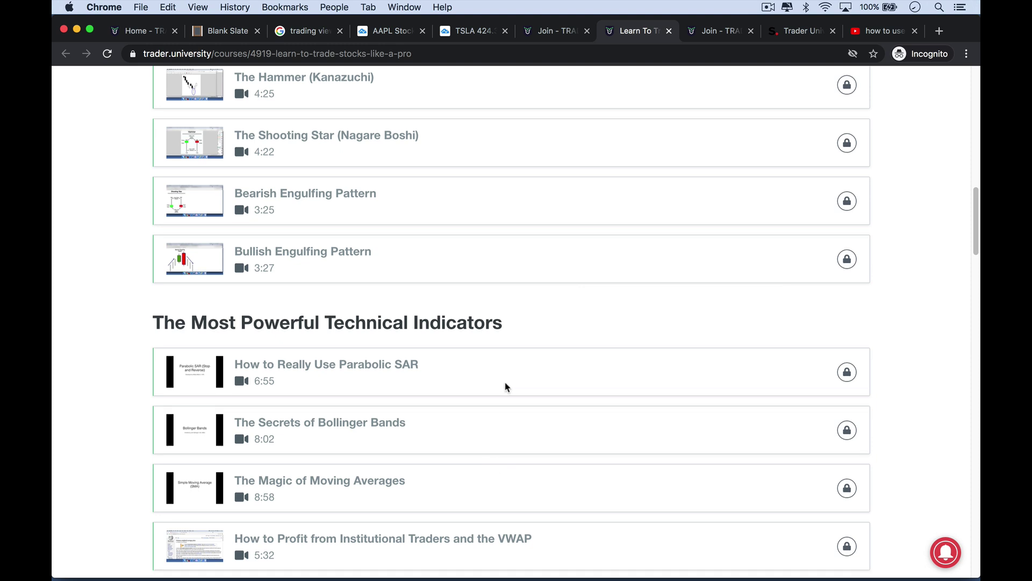
{"action": "scroll", "coordinate": [504, 392], "scroll_direction": "down", "scroll_amount": 10}
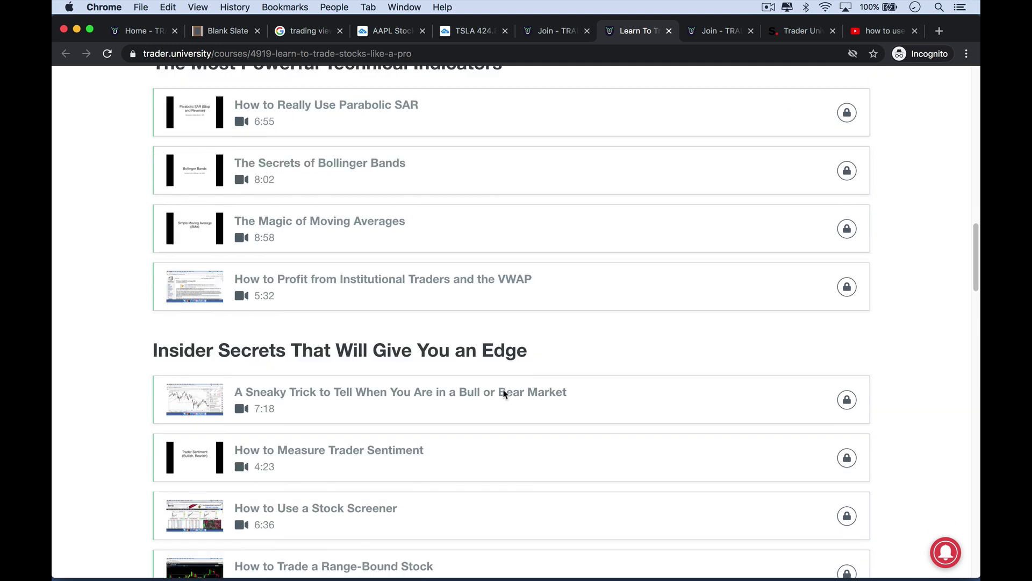
{"action": "scroll", "coordinate": [505, 394], "scroll_direction": "down", "scroll_amount": 8}
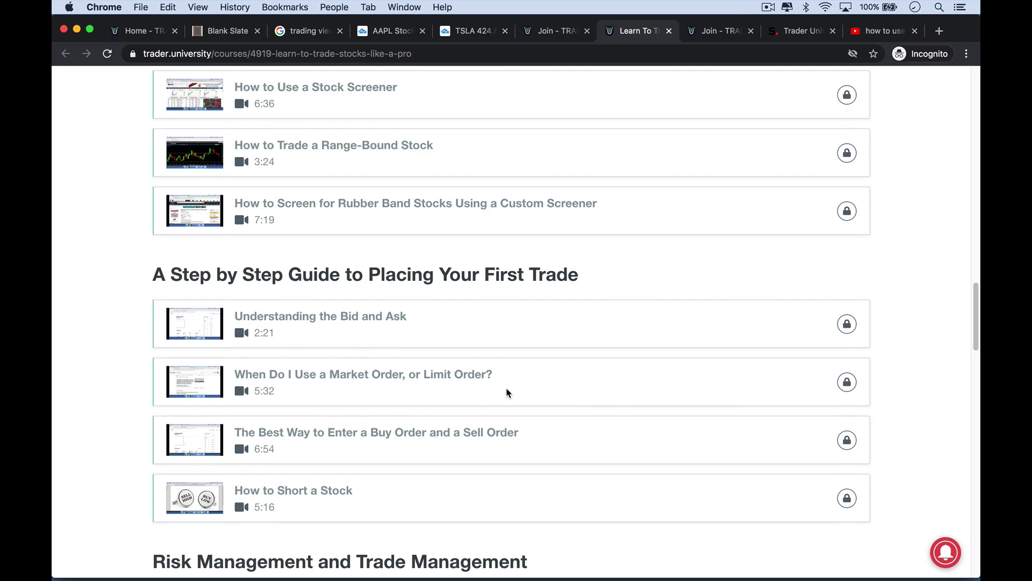
{"action": "scroll", "coordinate": [510, 394], "scroll_direction": "down", "scroll_amount": 4}
{"action": "scroll", "coordinate": [509, 415], "scroll_direction": "up", "scroll_amount": 12}
{"action": "scroll", "coordinate": [509, 416], "scroll_direction": "up", "scroll_amount": 20}
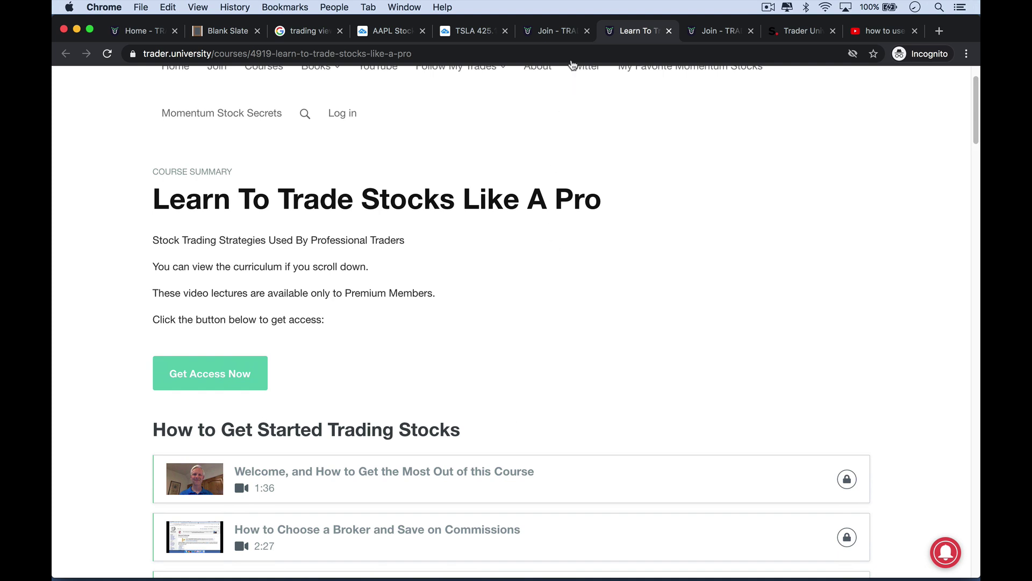
Step: Look through the remaining courses on the Trader University Join page, down to the monthly and annual tuition options
{"action": "left_click", "coordinate": [564, 31]}
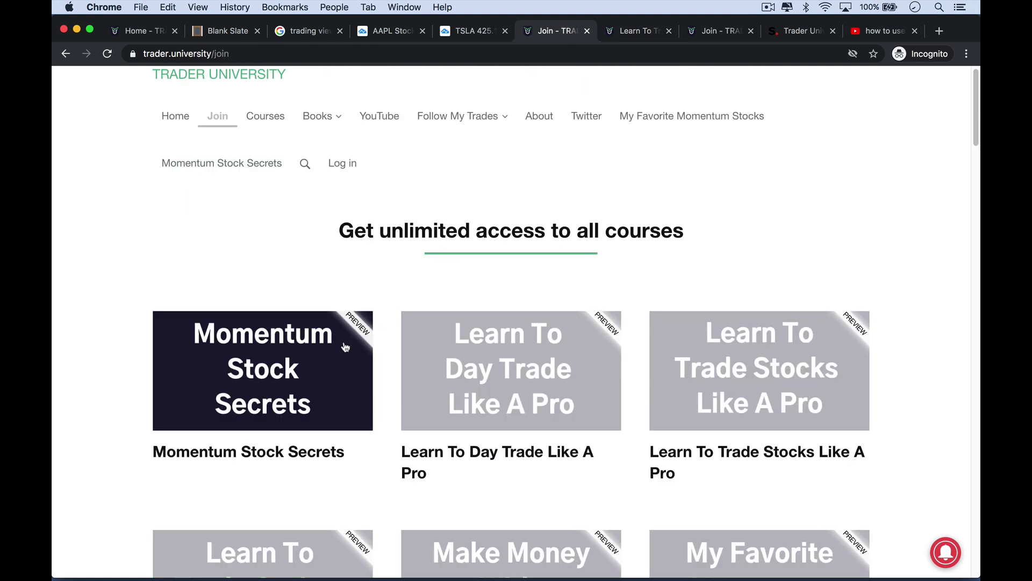
{"action": "scroll", "coordinate": [345, 346], "scroll_direction": "down", "scroll_amount": 8}
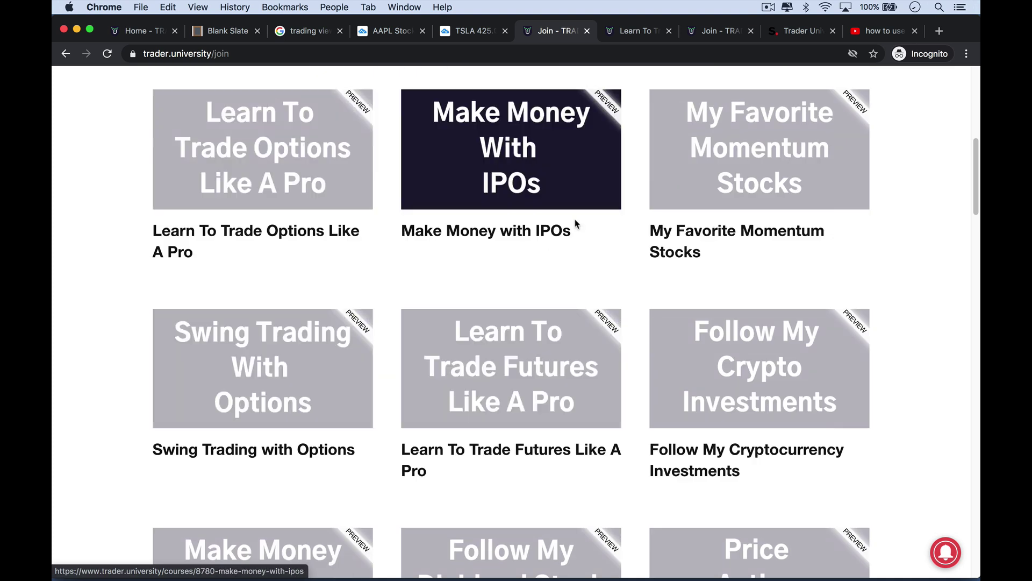
{"action": "left_click", "coordinate": [644, 32]}
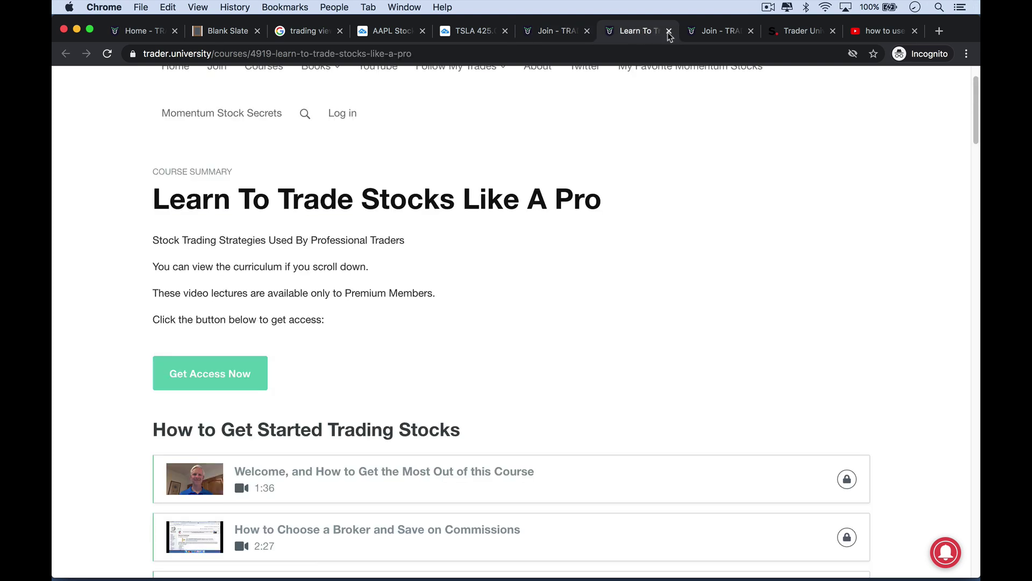
{"action": "left_click", "coordinate": [724, 32]}
{"action": "scroll", "coordinate": [615, 182], "scroll_direction": "up", "scroll_amount": 15}
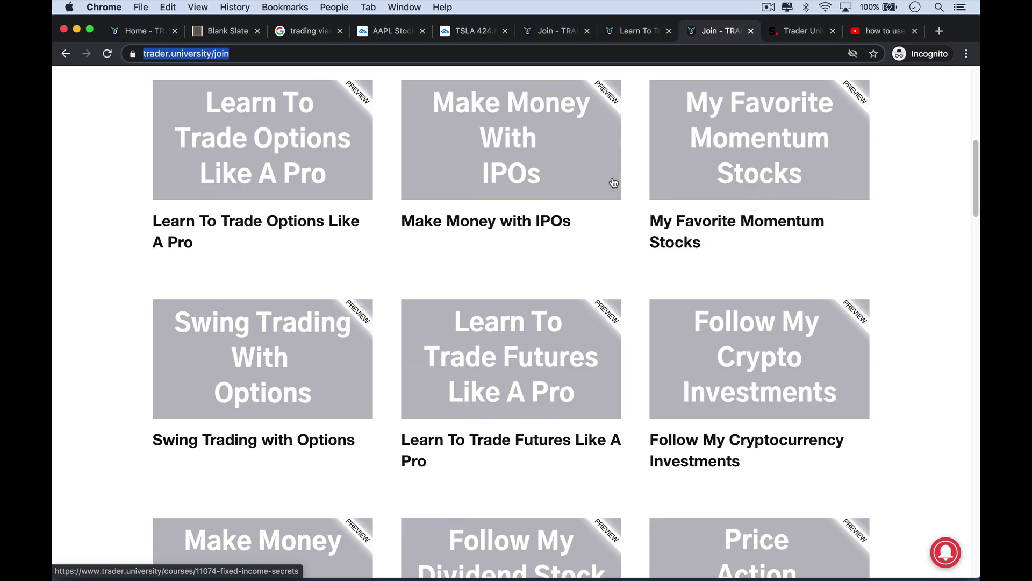
{"action": "scroll", "coordinate": [614, 183], "scroll_direction": "up", "scroll_amount": 9}
{"action": "scroll", "coordinate": [612, 182], "scroll_direction": "down", "scroll_amount": 9}
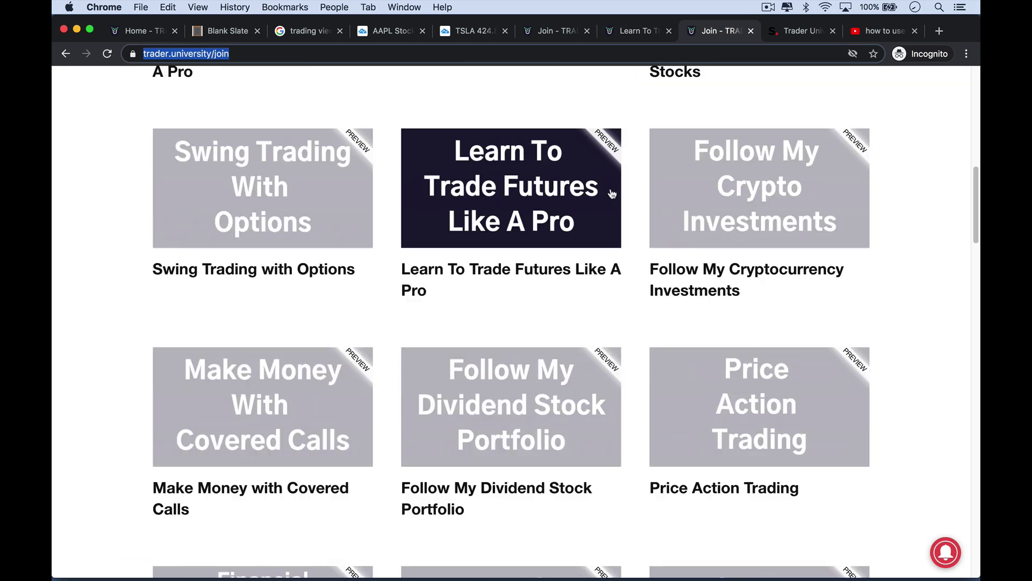
{"action": "scroll", "coordinate": [612, 187], "scroll_direction": "down", "scroll_amount": 15}
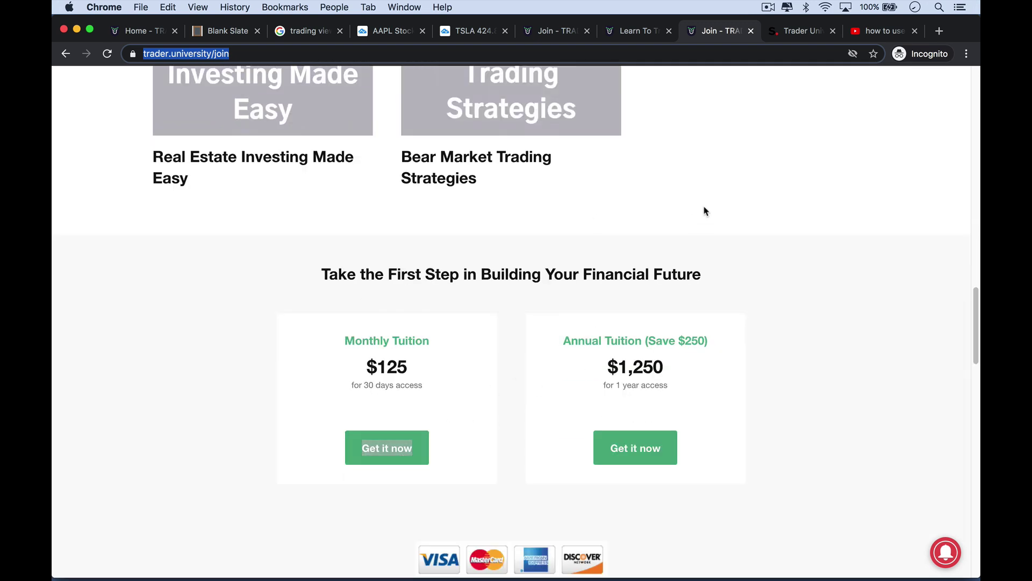
Step: On the Trader University Premium checkout page, apply the coupon code YT99 to the 30-Day Subscription
{"action": "left_click", "coordinate": [798, 29]}
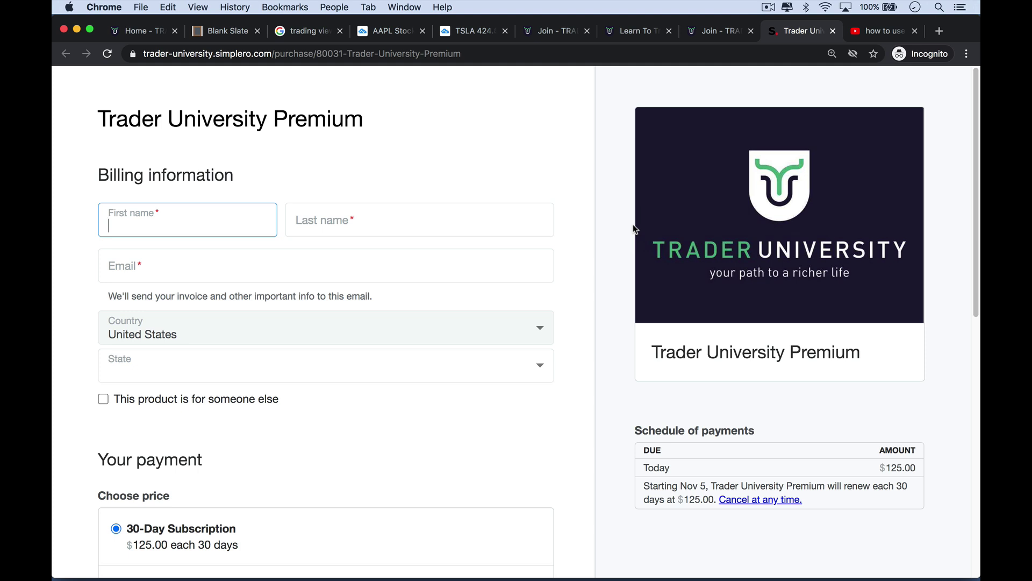
{"action": "scroll", "coordinate": [460, 378], "scroll_direction": "down", "scroll_amount": 3}
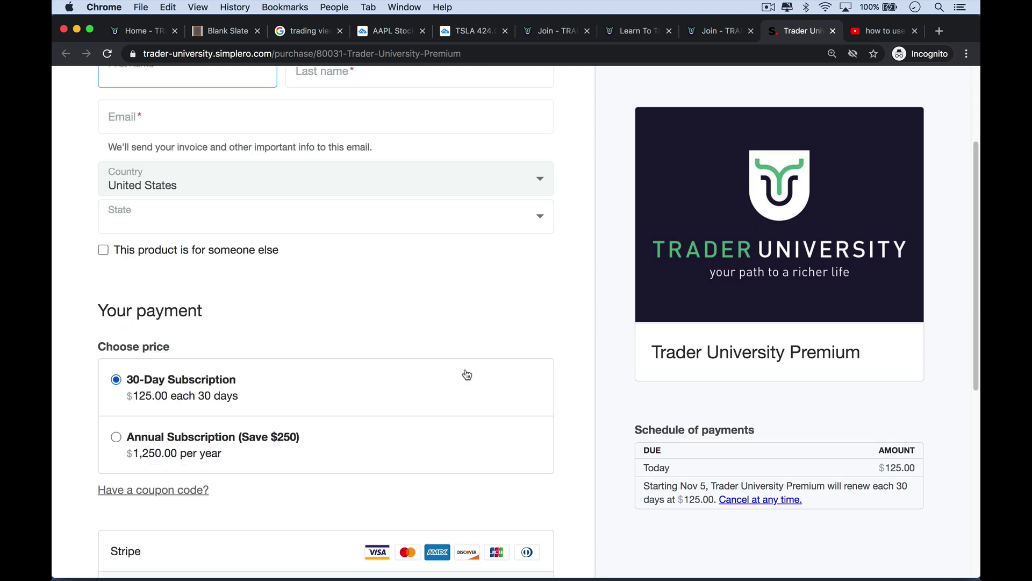
{"action": "left_click", "coordinate": [188, 491]}
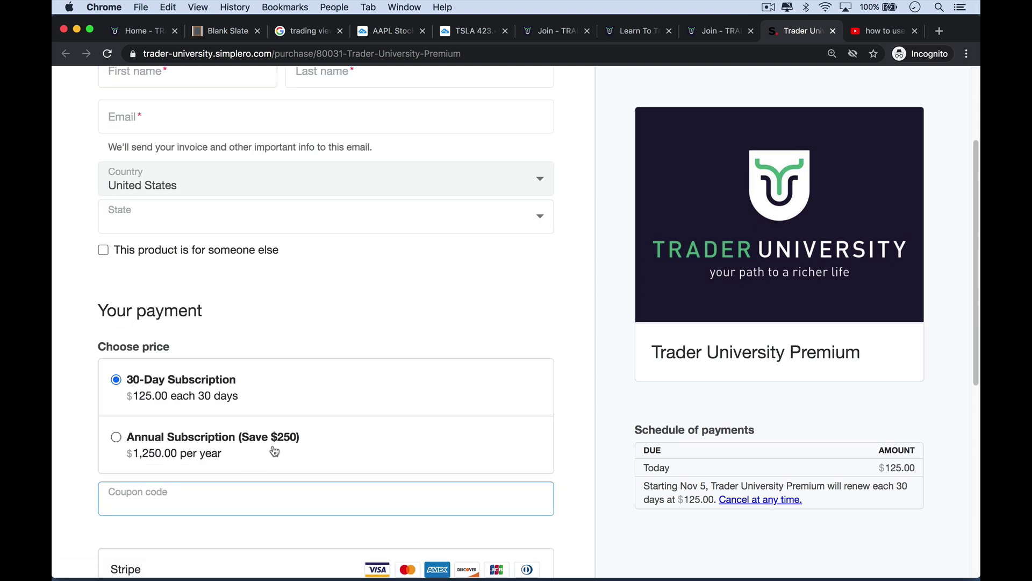
{"action": "type", "text": "YT"}
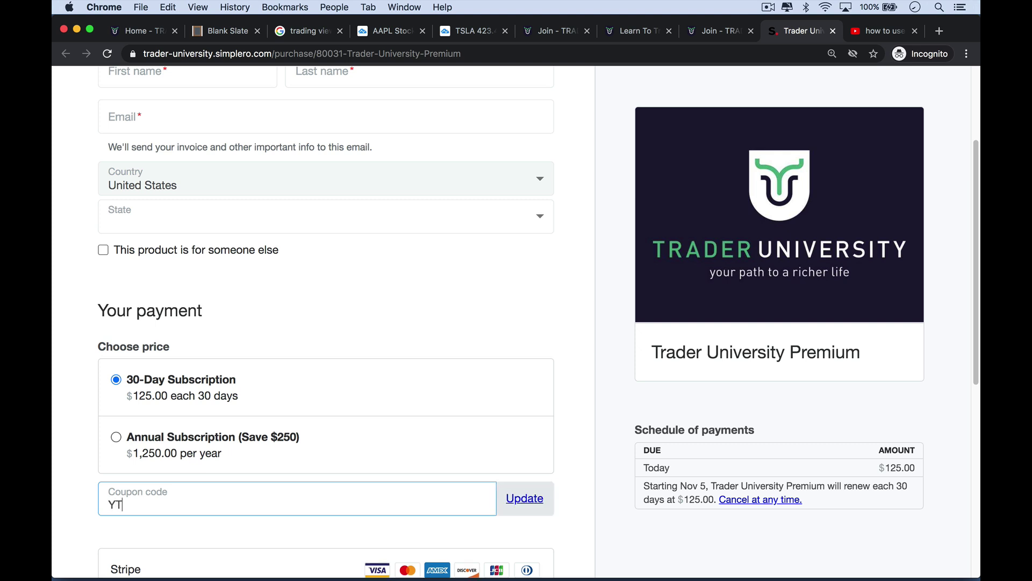
{"action": "type", "text": "99"}
{"action": "left_click", "coordinate": [516, 498]}
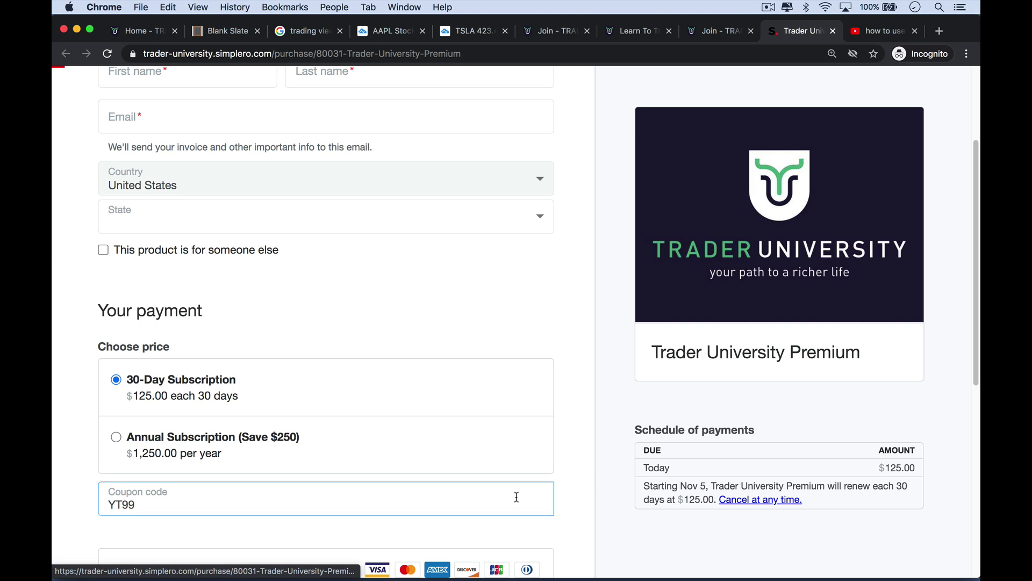